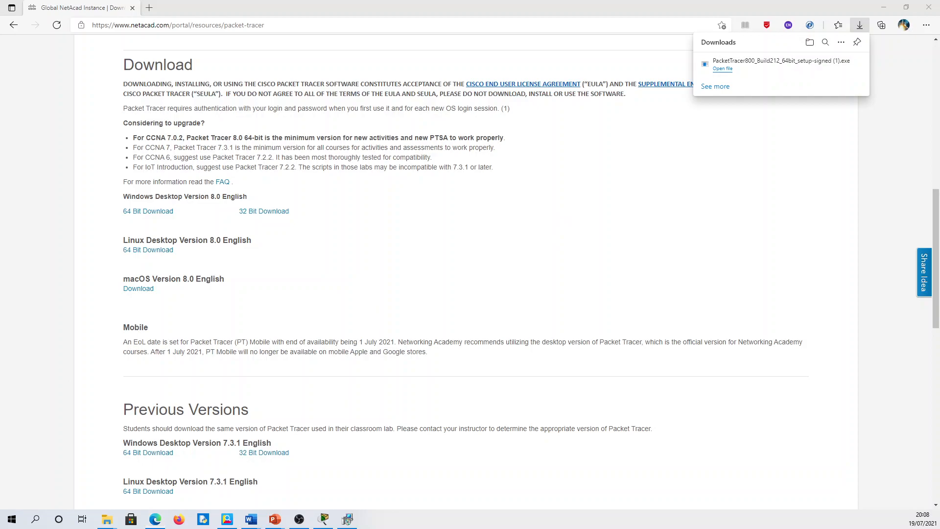
- Bring the Cisco Packet Tracer window in front of Edge's download page
left_click(347, 519)
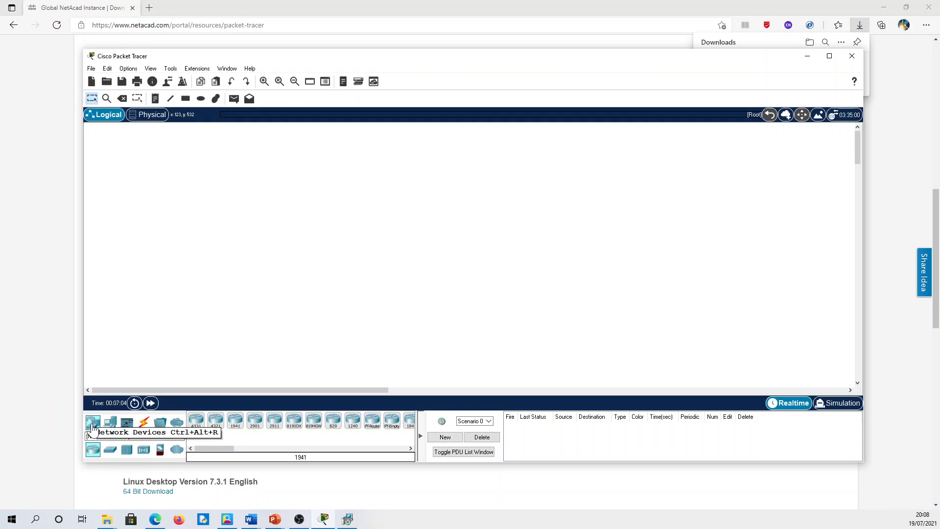
- Place a 1941 router (Router0) on the Logical workspace
left_click(108, 424)
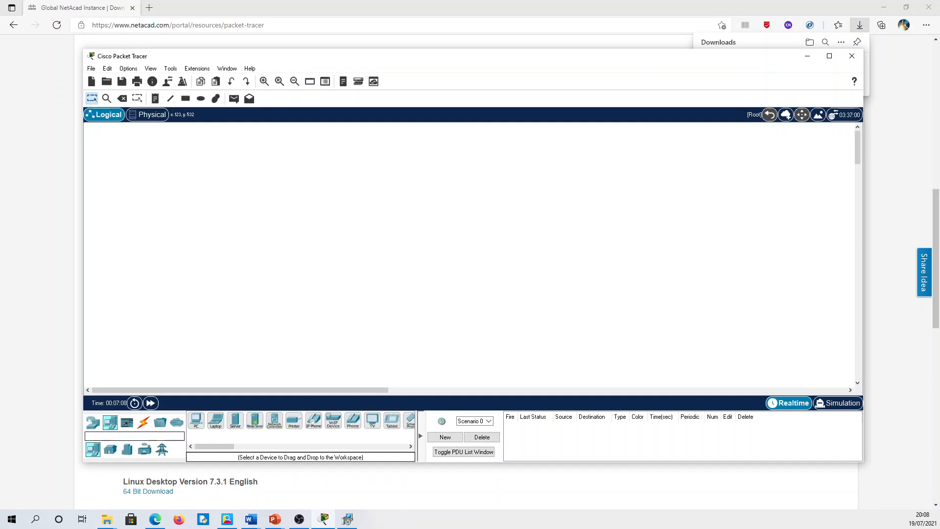
left_click(90, 427)
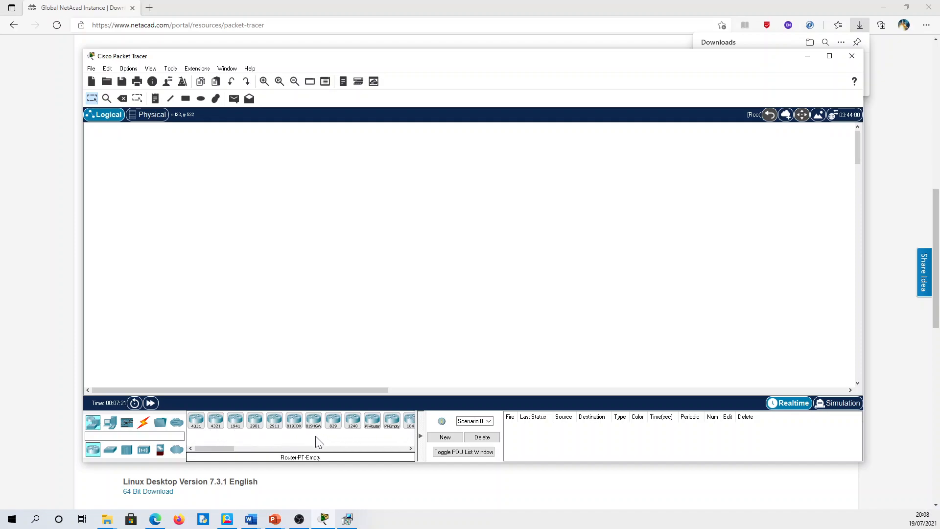
left_click_drag(239, 429, 251, 300)
left_click_drag(261, 235, 254, 230)
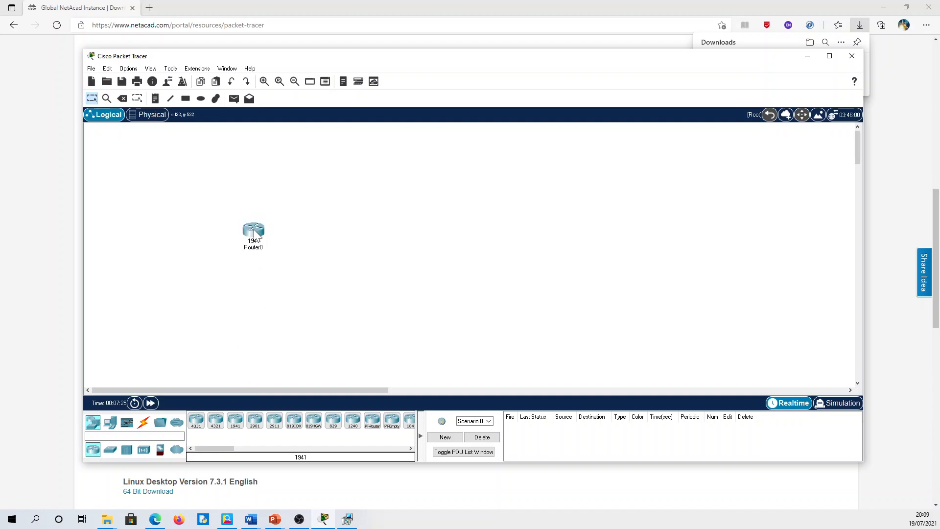
- Add a 2960 switch beside Router0 and a generic PC-PT to its right
left_click(111, 457)
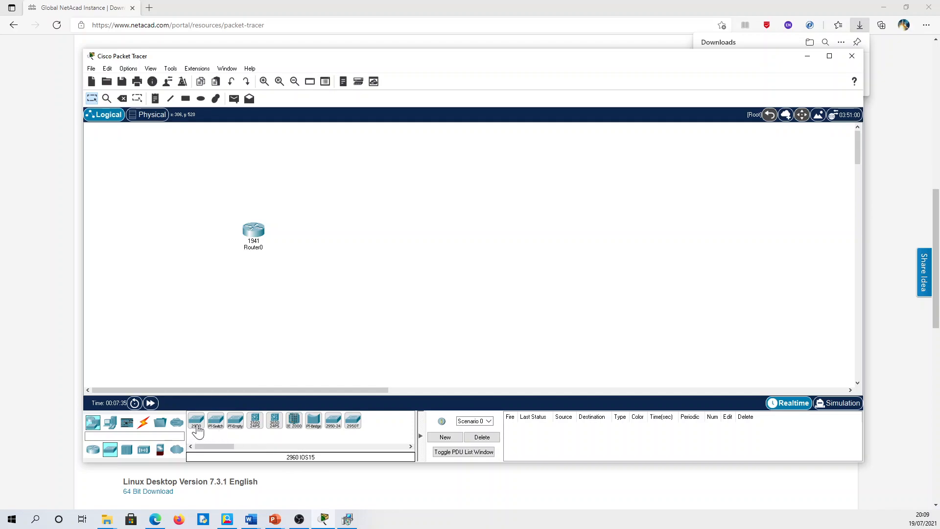
left_click_drag(220, 413, 341, 240)
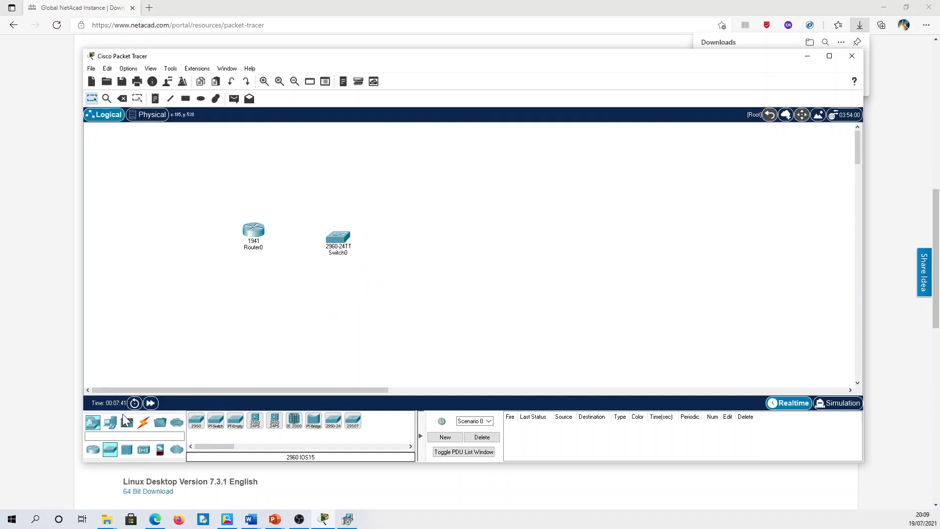
left_click(111, 424)
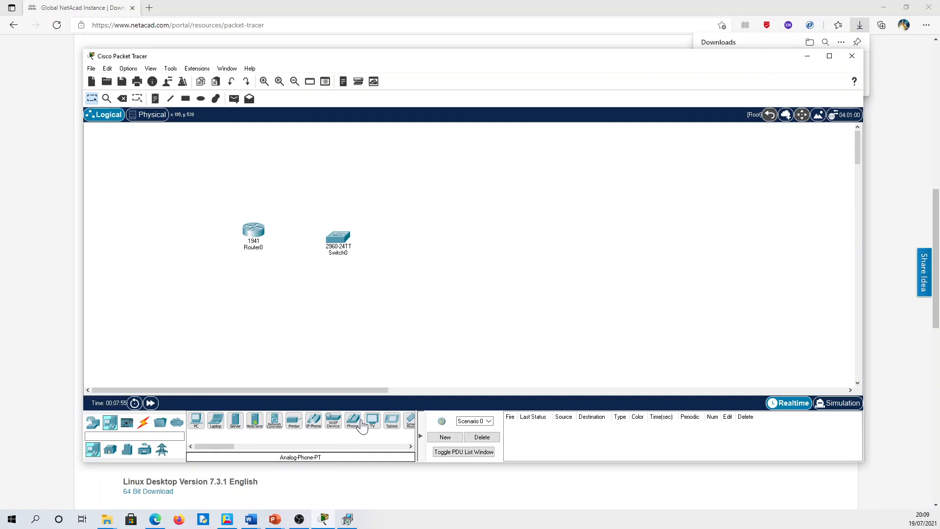
left_click(197, 421)
left_click(444, 242)
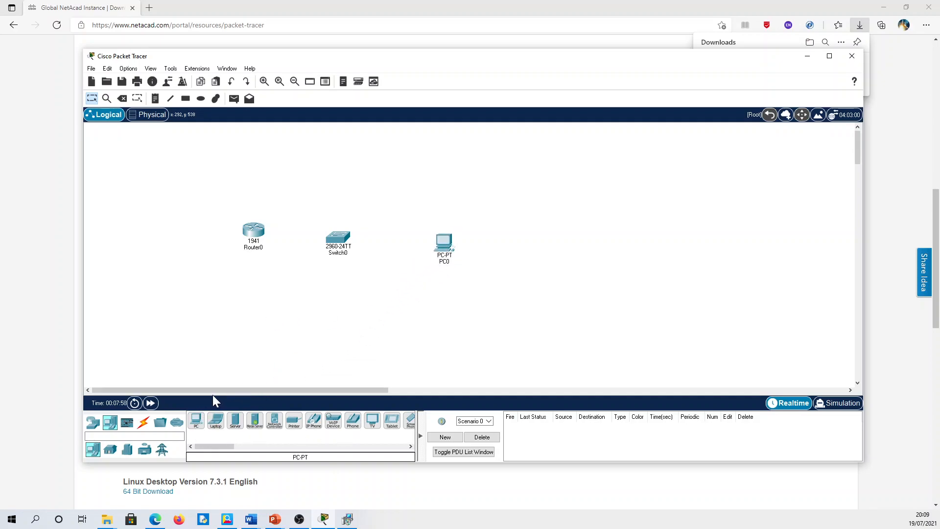
- Link Router0 GigabitEthernet0/0 to Switch0 FastEthernet0/1 with a copper straight-through cable
left_click(143, 424)
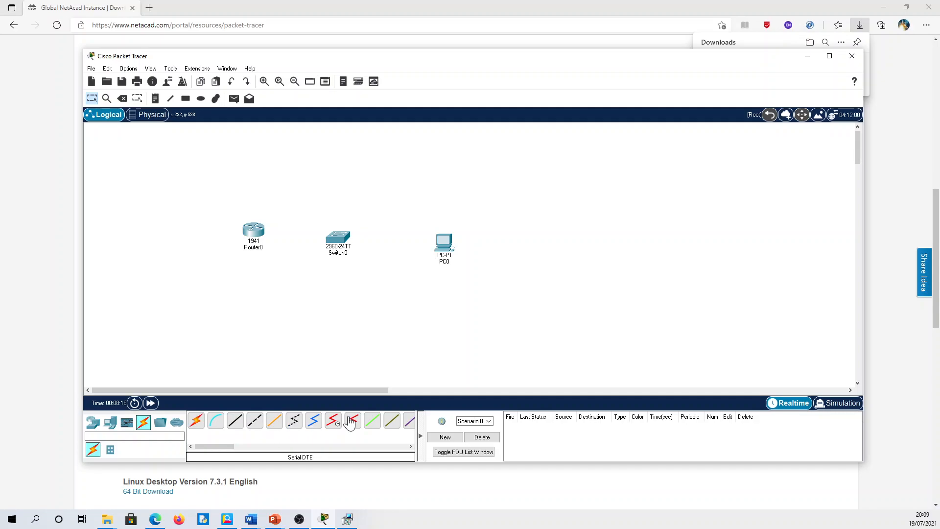
left_click(240, 423)
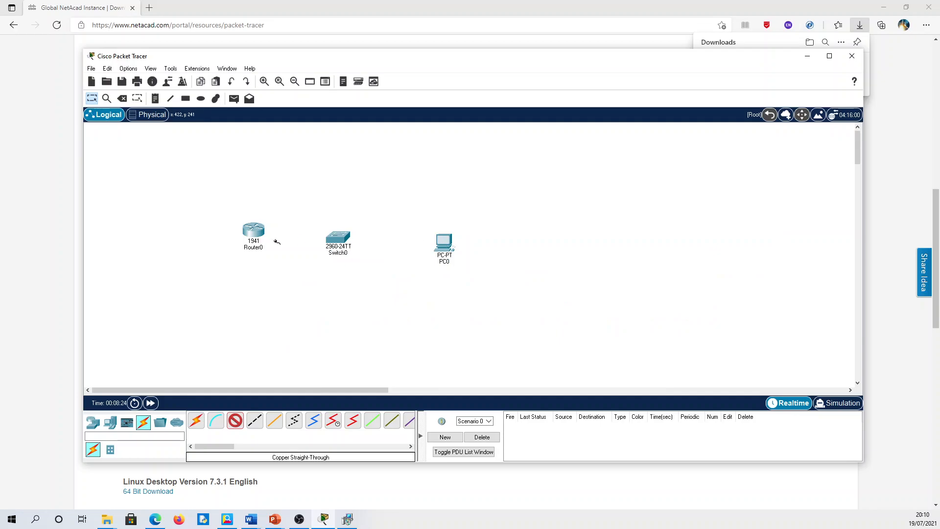
mouse_move(257, 232)
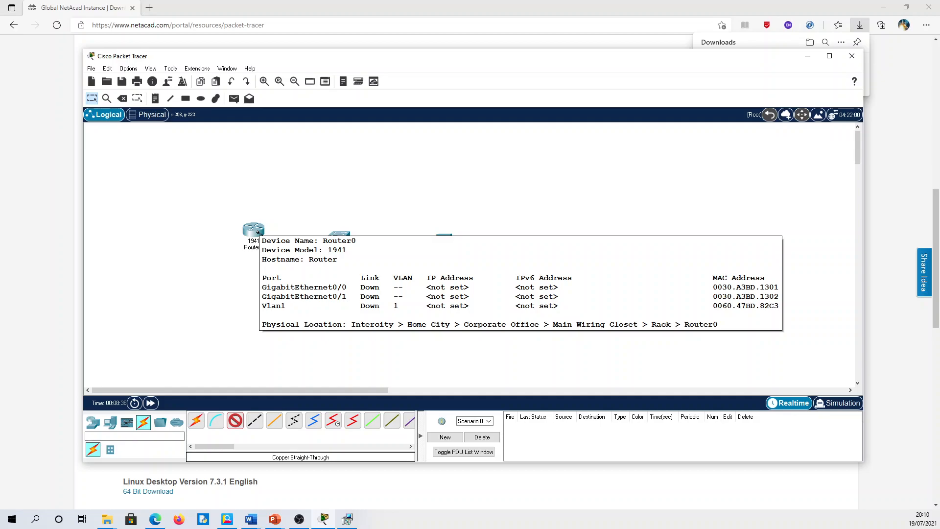
left_click(257, 231)
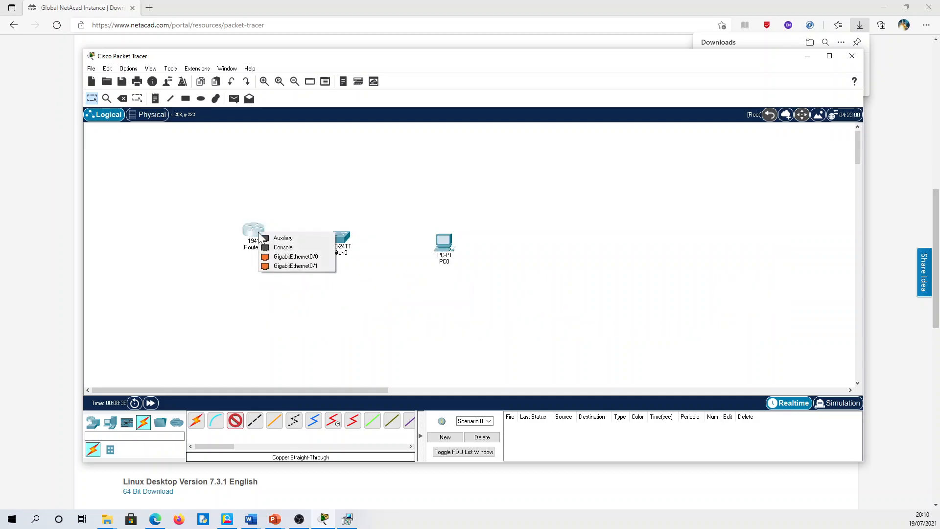
left_click(285, 257)
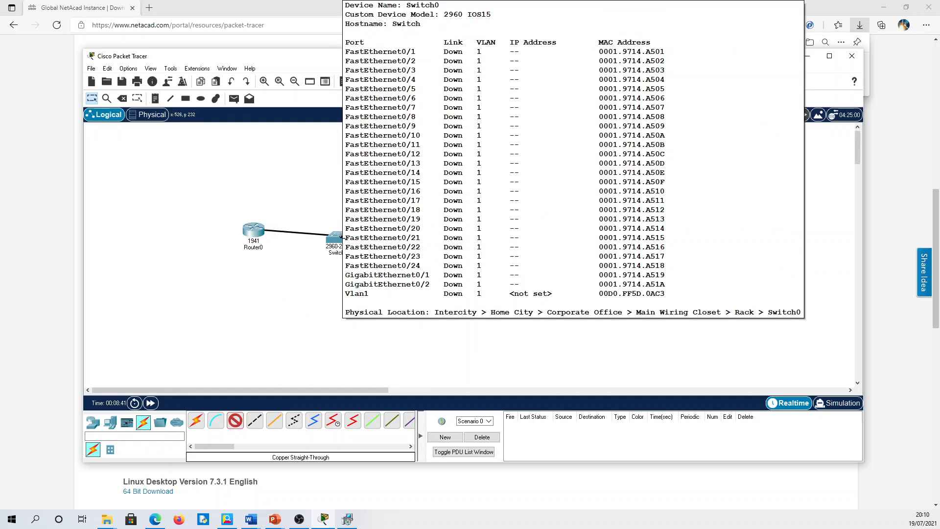
left_click(339, 238)
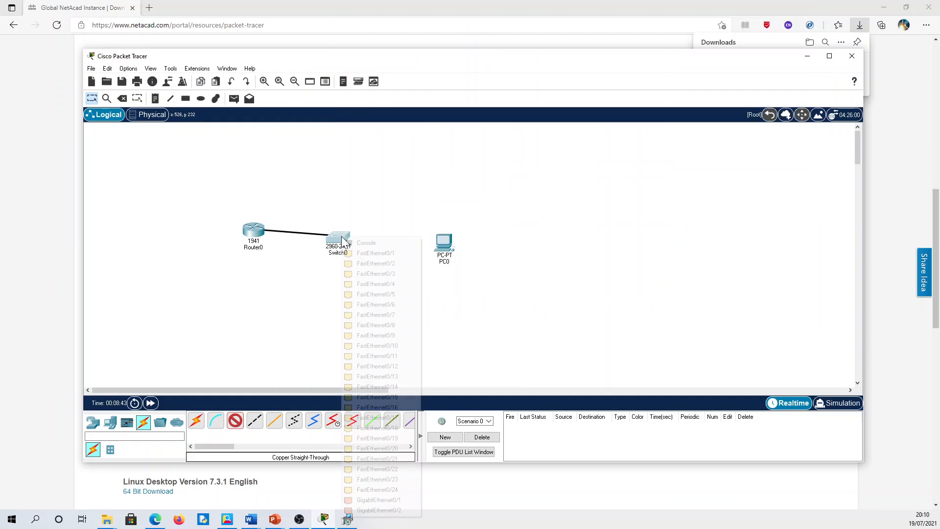
left_click(371, 258)
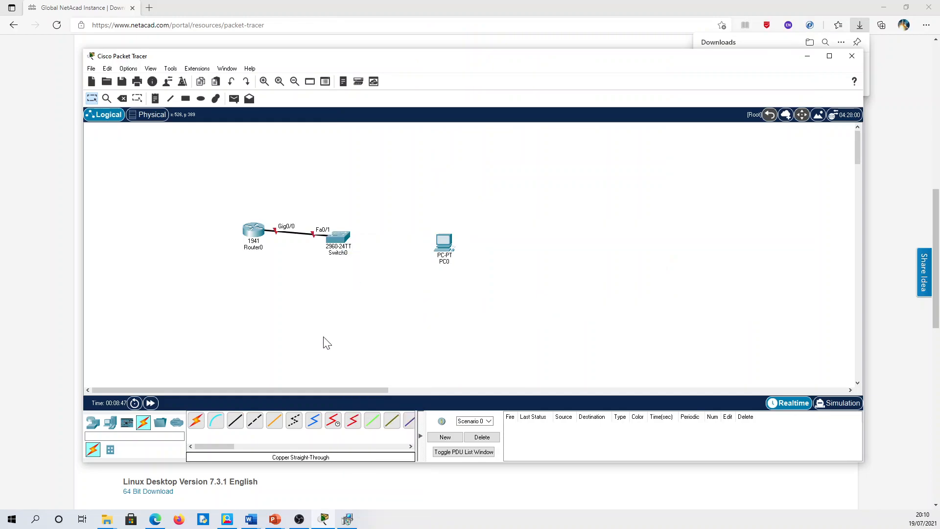
- Link Switch0 Fa0/2 to PC0 FastEthernet0 with a straight-through cable and tidy device positions
left_click(235, 422)
left_click(342, 237)
left_click(388, 251)
left_click(431, 244)
left_click(444, 242)
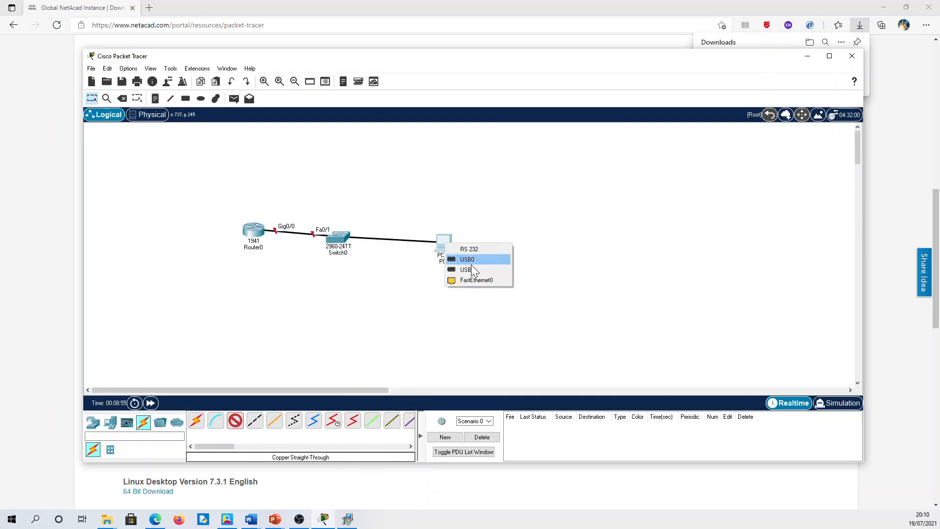
left_click(478, 281)
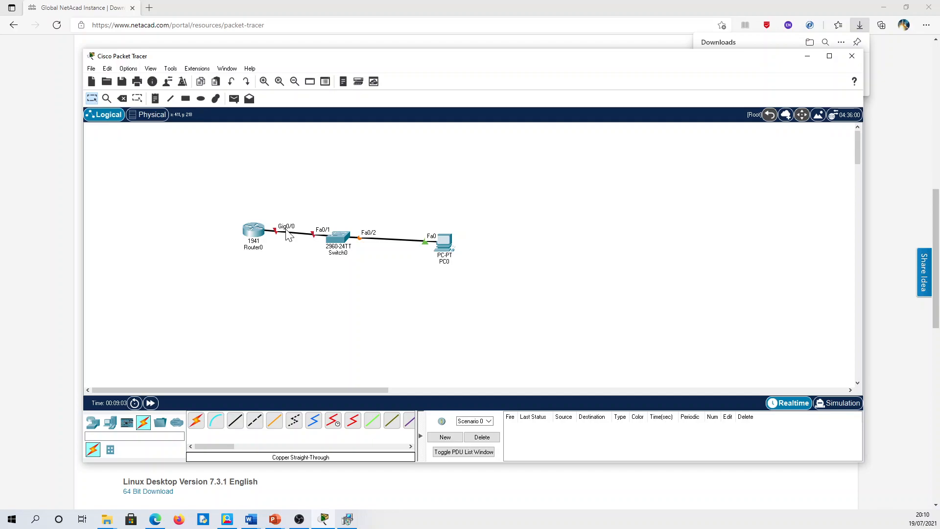
left_click_drag(268, 234, 250, 240)
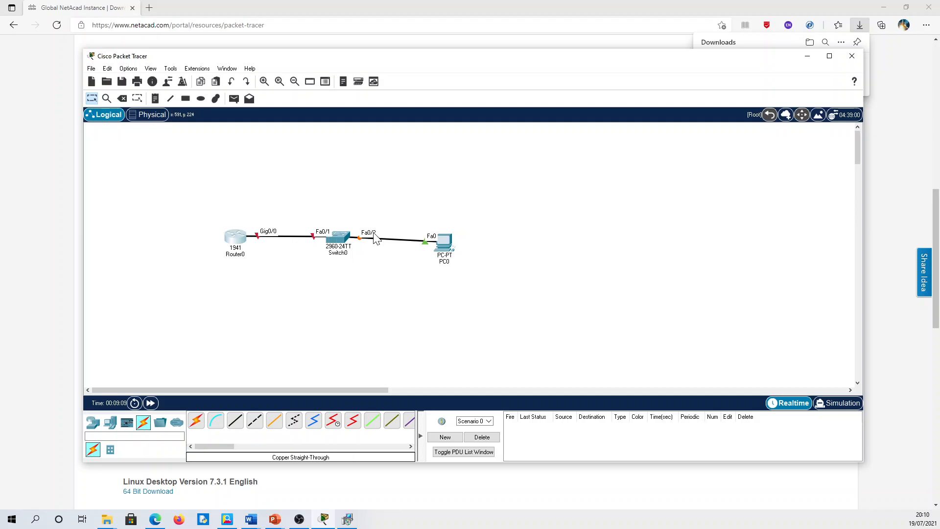
left_click_drag(449, 243, 453, 242)
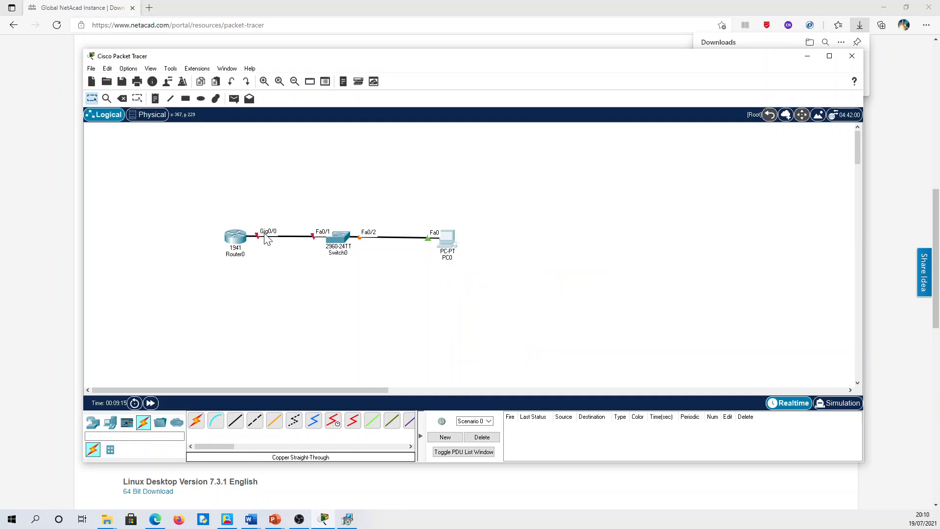
left_click(127, 69)
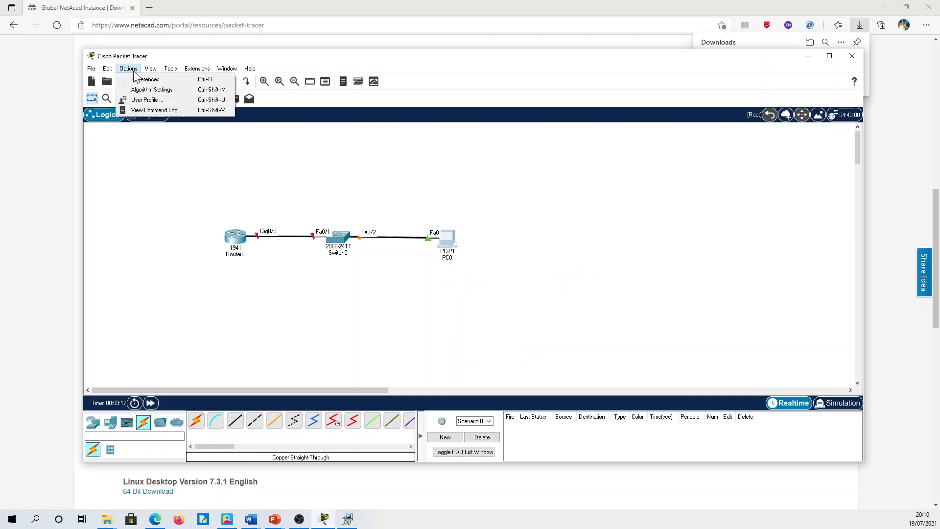
- Toggle the always-show port labels preference off and back on, then close Preferences
left_click(145, 79)
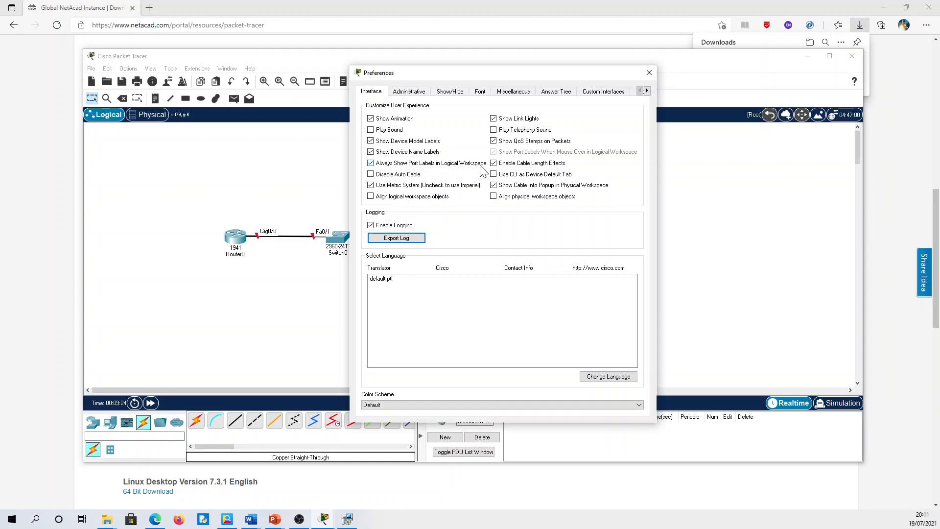
left_click(370, 164)
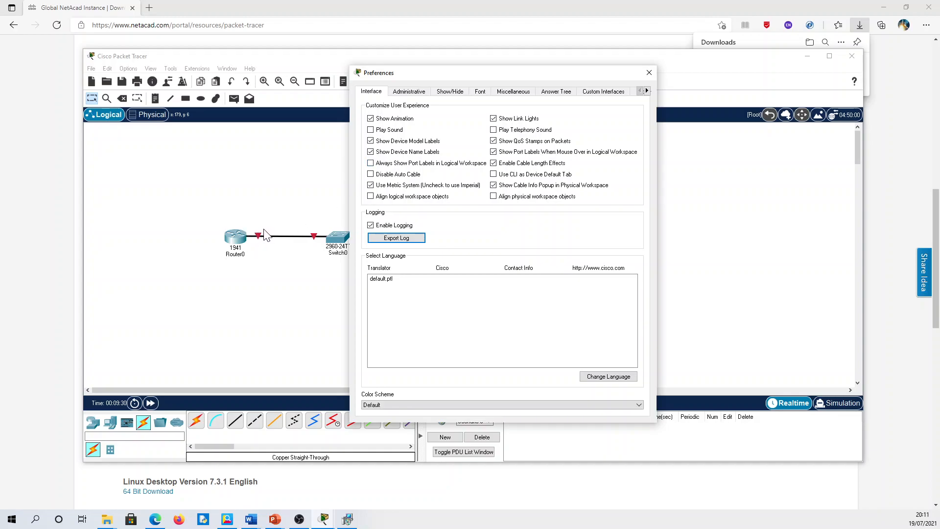
left_click(371, 163)
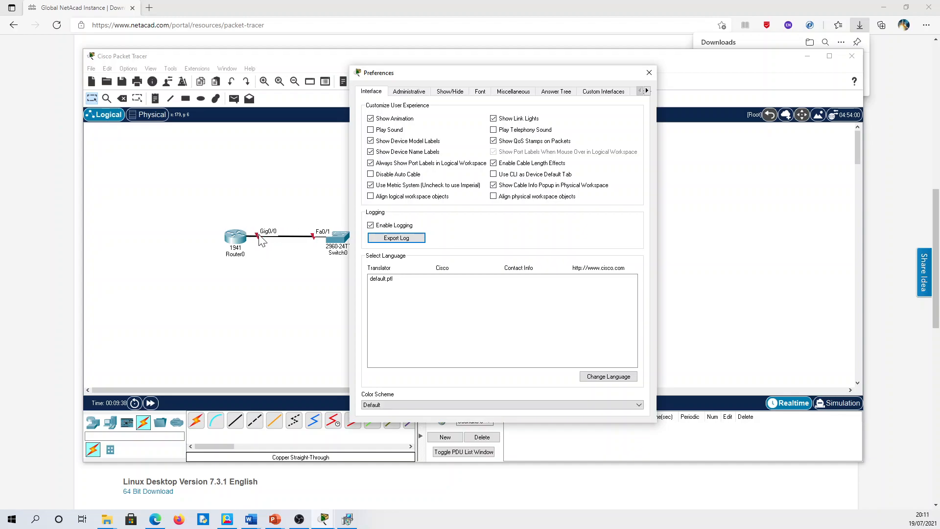
left_click(650, 73)
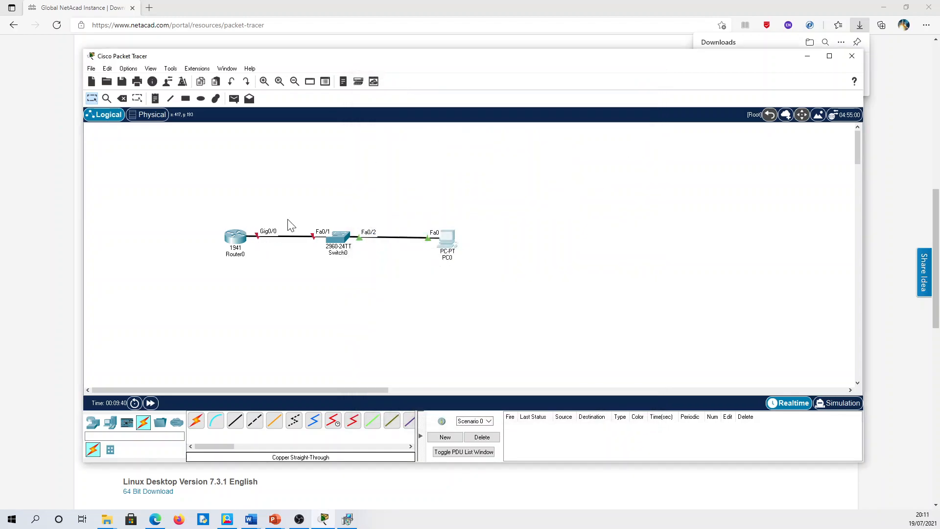
- Review the Show/Hide preferences twice, closing Preferences without changing anything
left_click(341, 242)
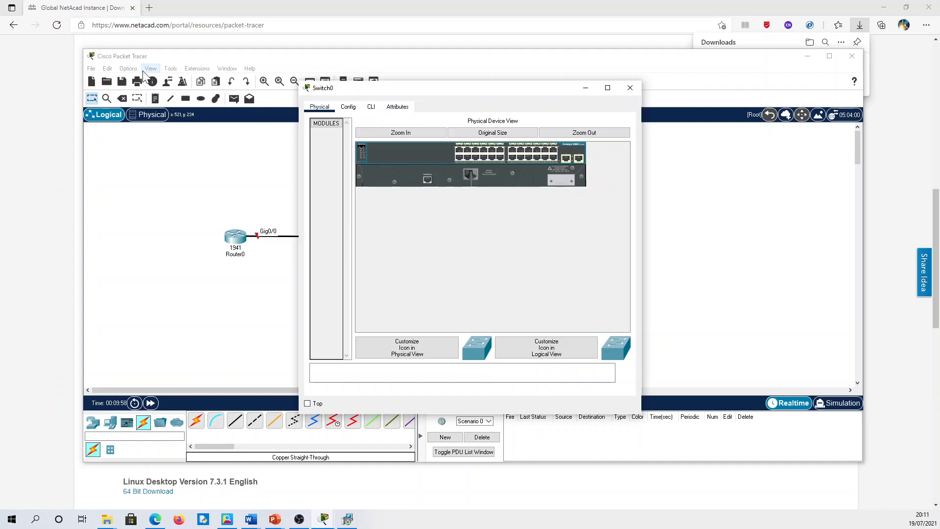
left_click(128, 73)
left_click(129, 71)
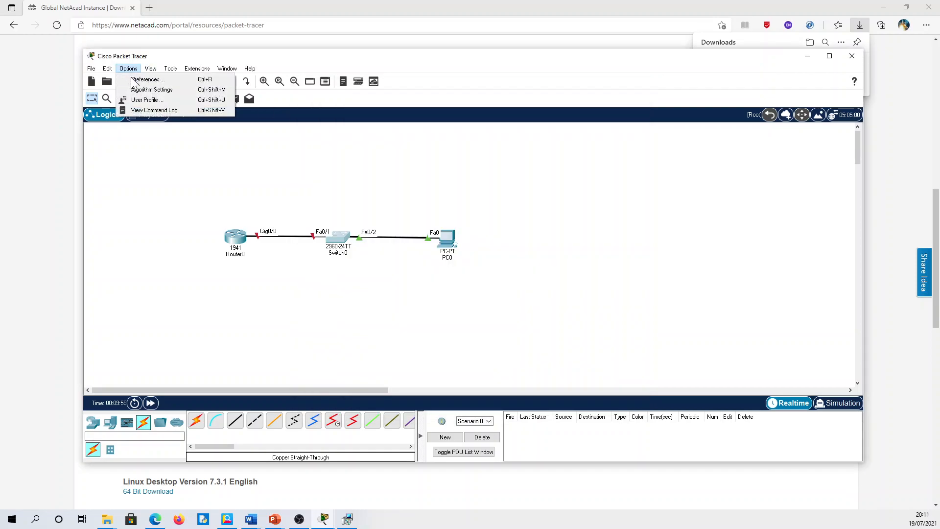
left_click(135, 83)
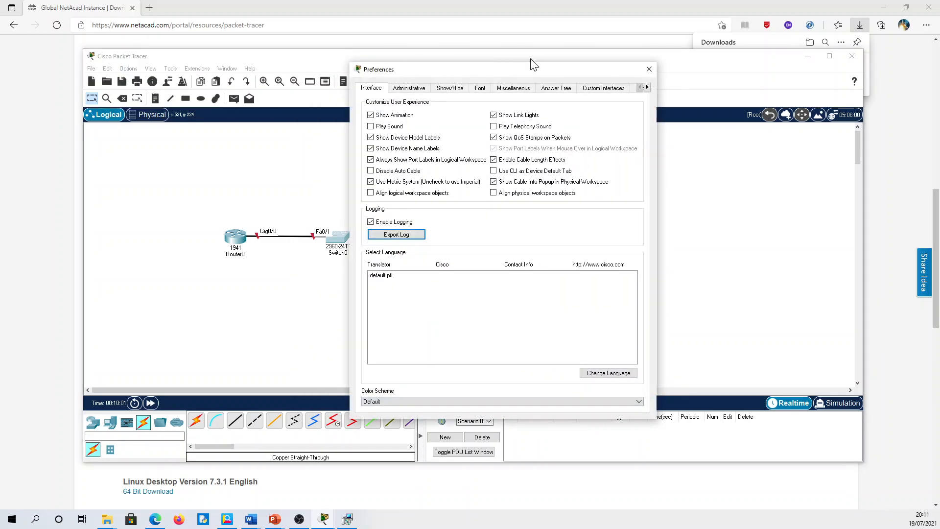
left_click(450, 88)
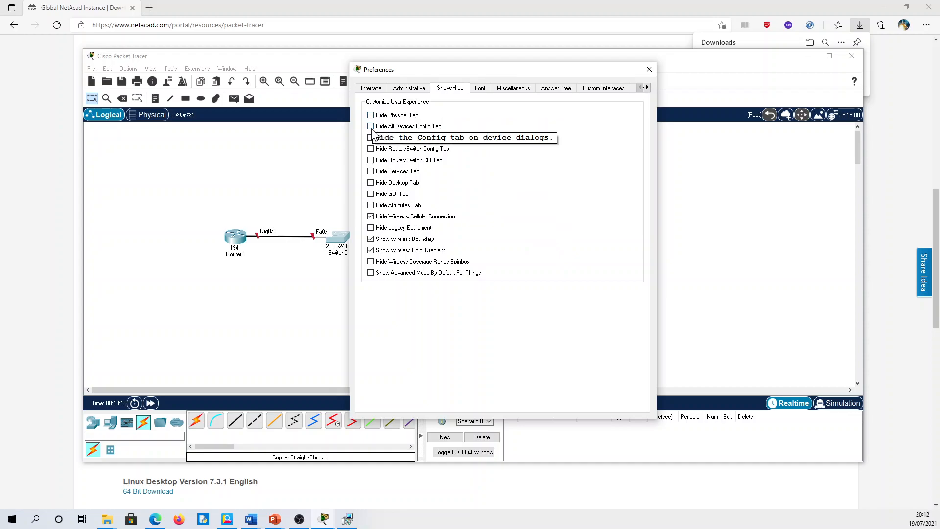
left_click(649, 69)
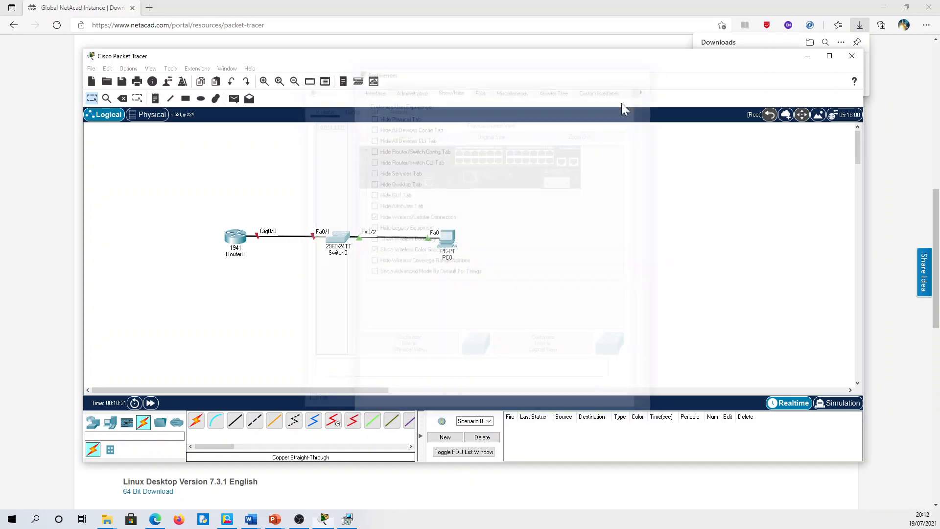
left_click(340, 238)
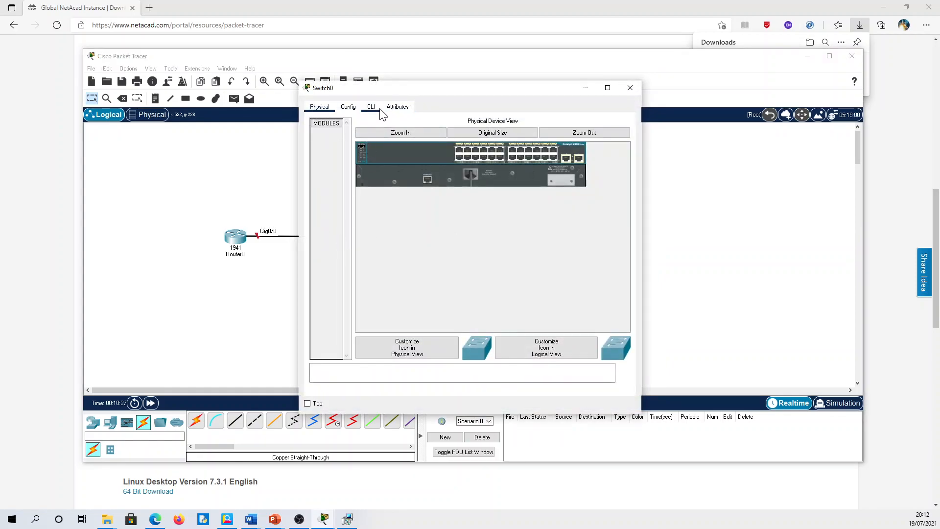
left_click(128, 69)
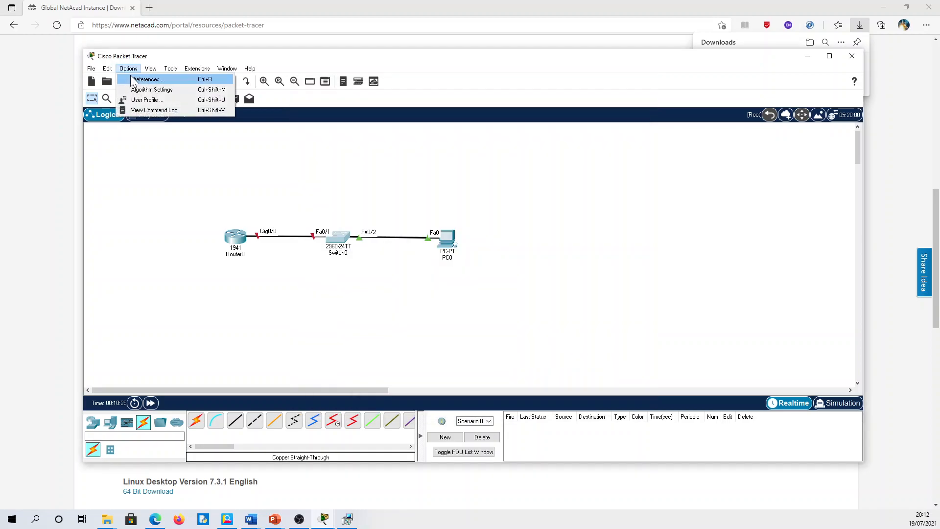
left_click(132, 79)
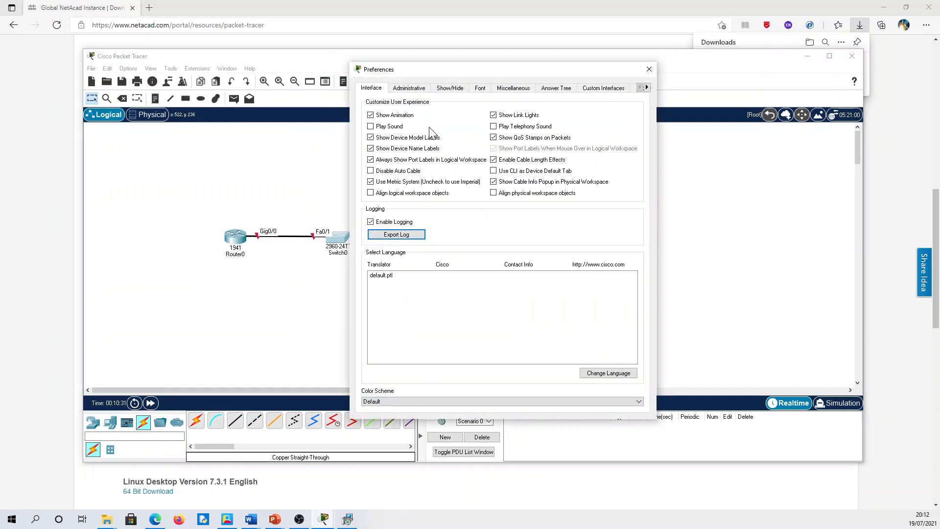
left_click(454, 91)
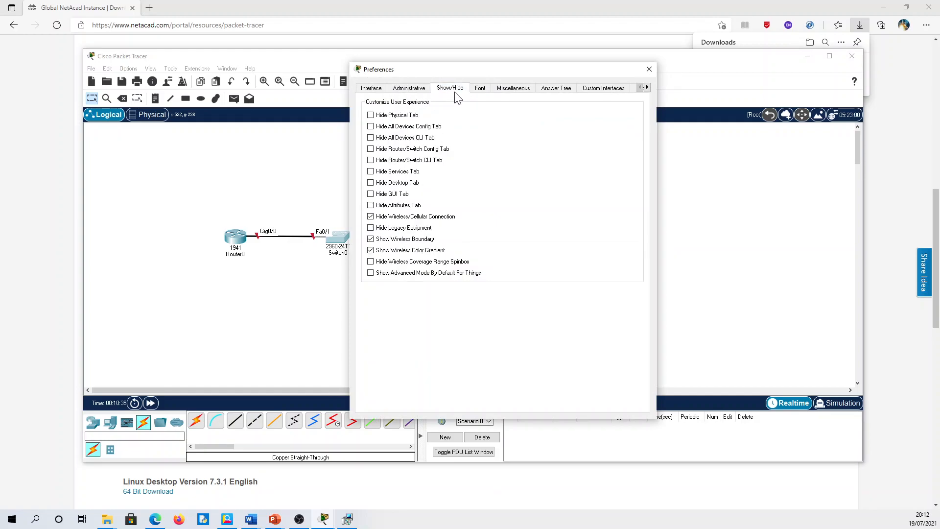
left_click(650, 69)
- Open Switch0's device window, zoomed in and widened to show the whole switch
double_click(345, 235)
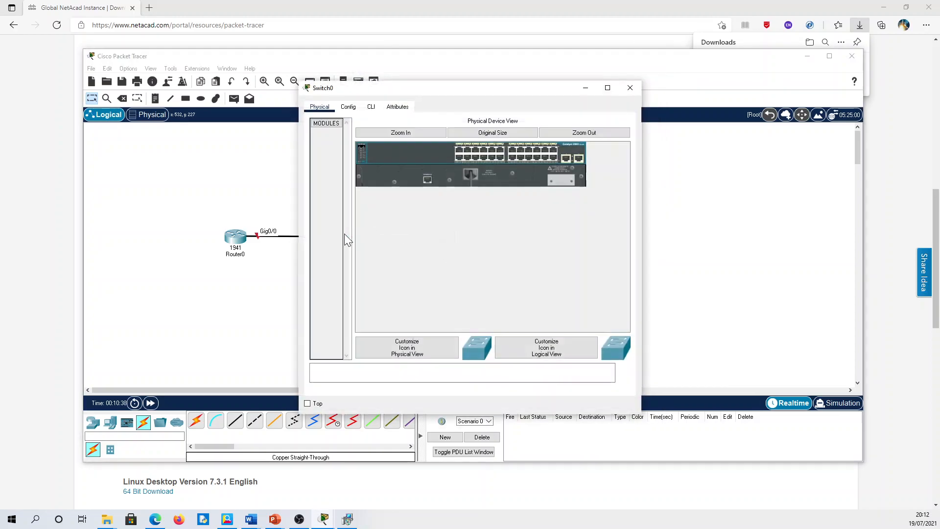
left_click(425, 133)
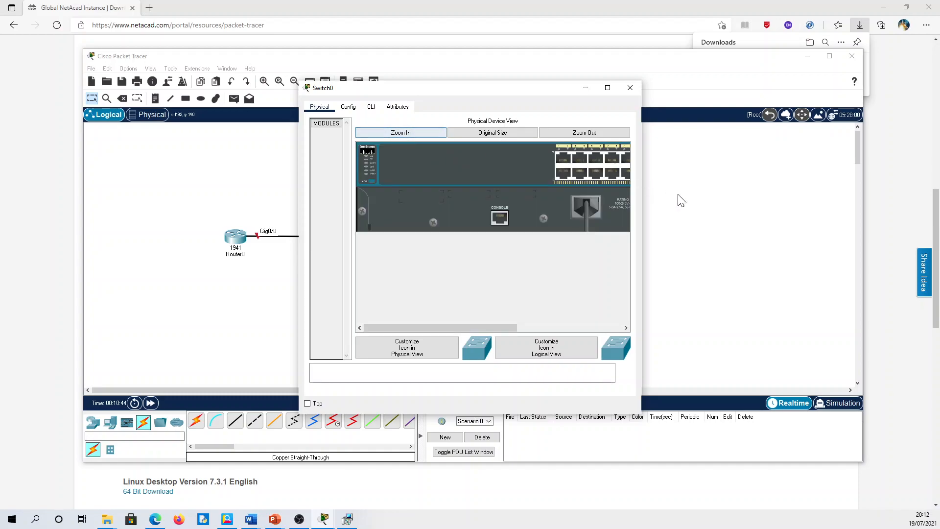
left_click_drag(643, 181, 871, 181)
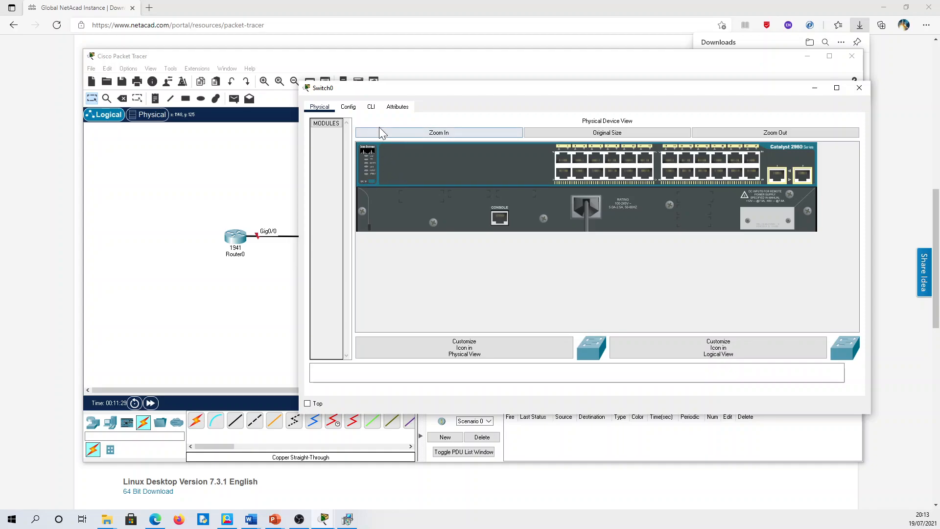
- Bring up Switch0's command line at the Switch> prompt
left_click(373, 112)
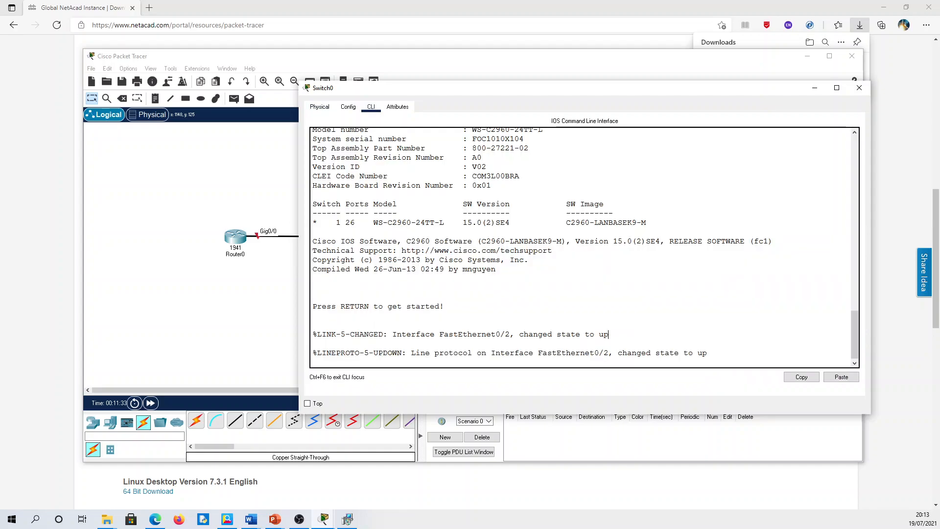
key("Return")
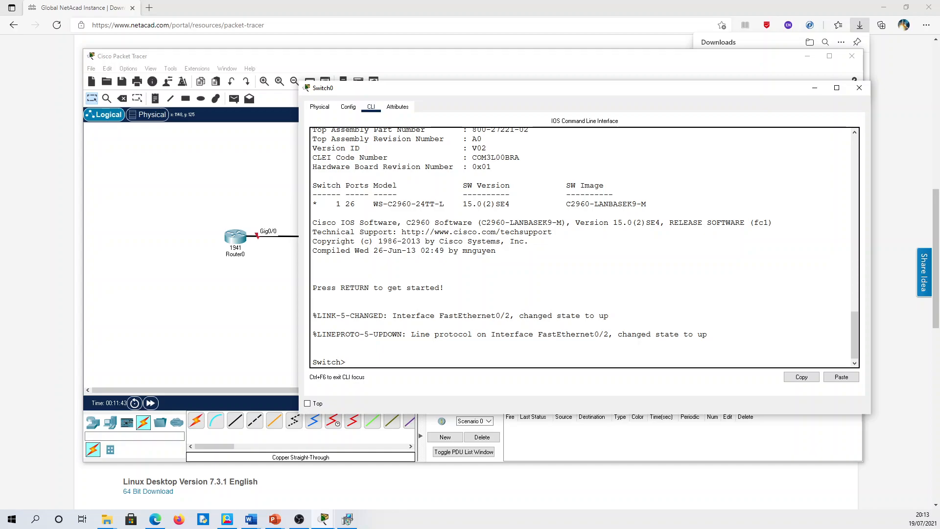
left_click_drag(341, 363, 313, 363)
- Answer 'no' to Router0's initial configuration dialog to reach Router>, then close Router0
left_click(235, 239)
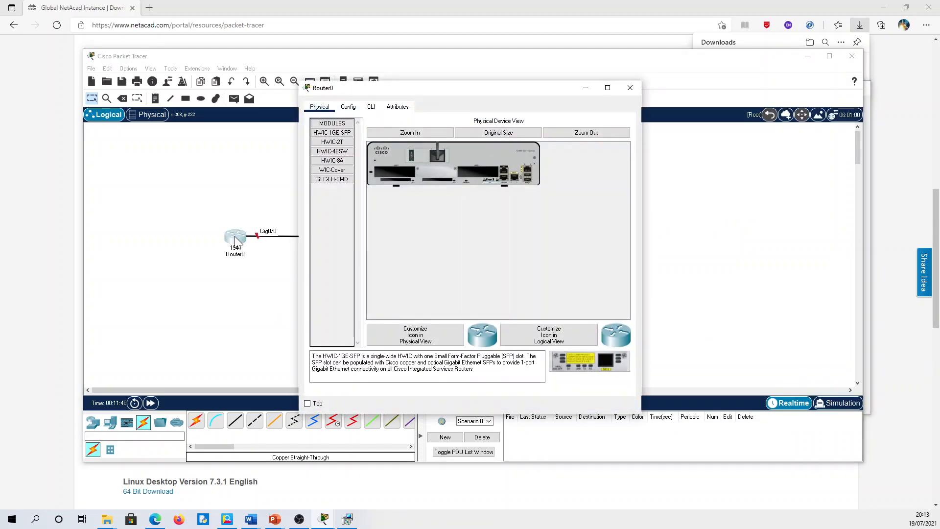
left_click(373, 110)
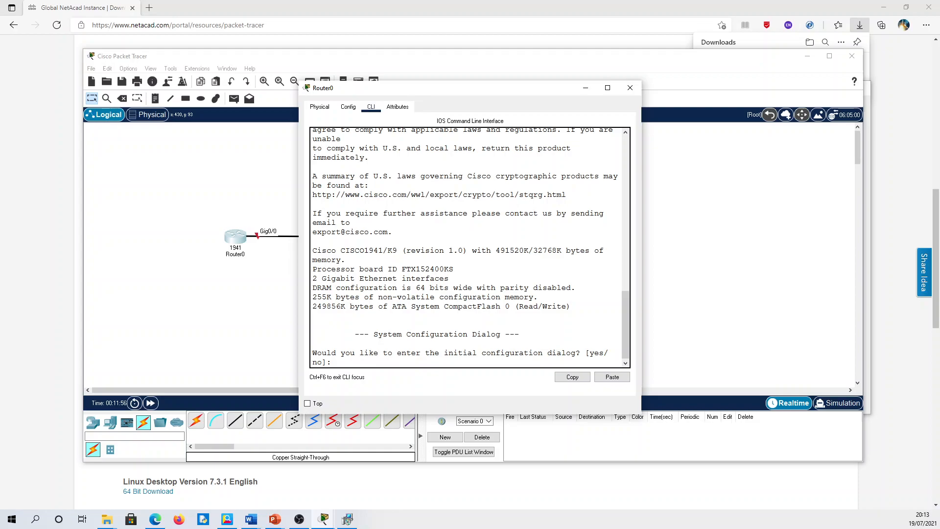
type("no")
key("Return")
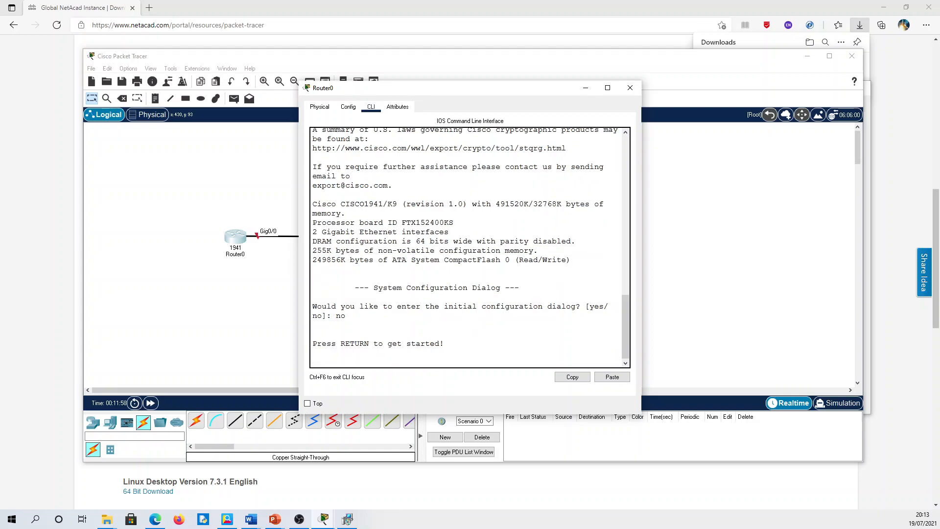
key("Return")
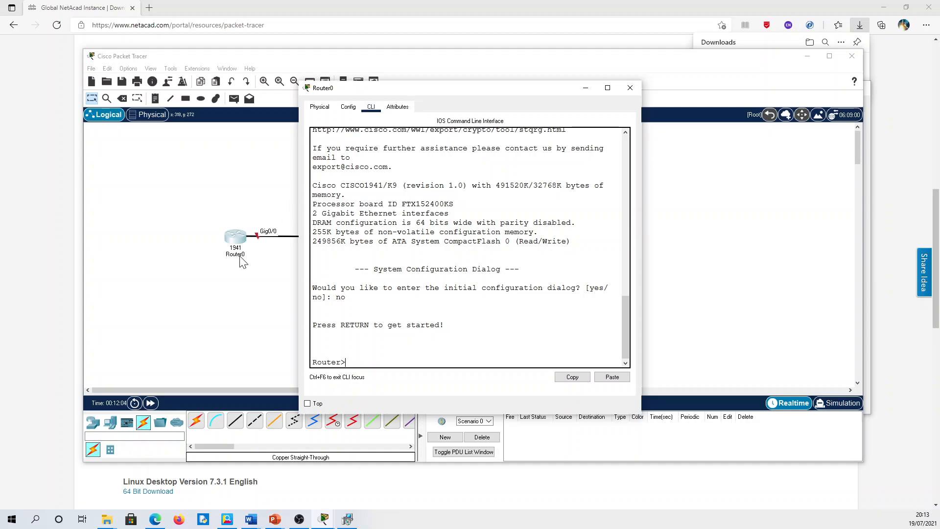
left_click_drag(341, 363, 312, 362)
left_click(630, 88)
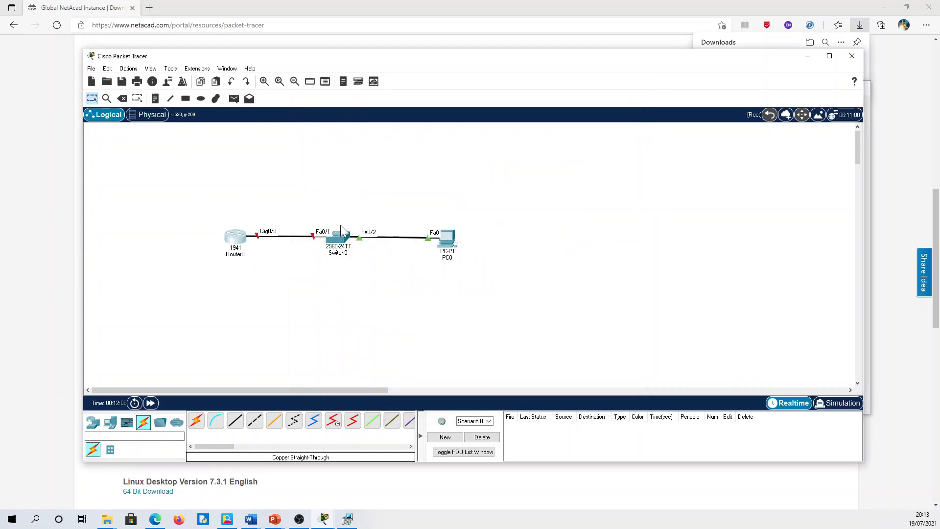
left_click(345, 244)
- At Switch0's Switch> prompt, enter 'show' and Tab-complete it
left_click(347, 362)
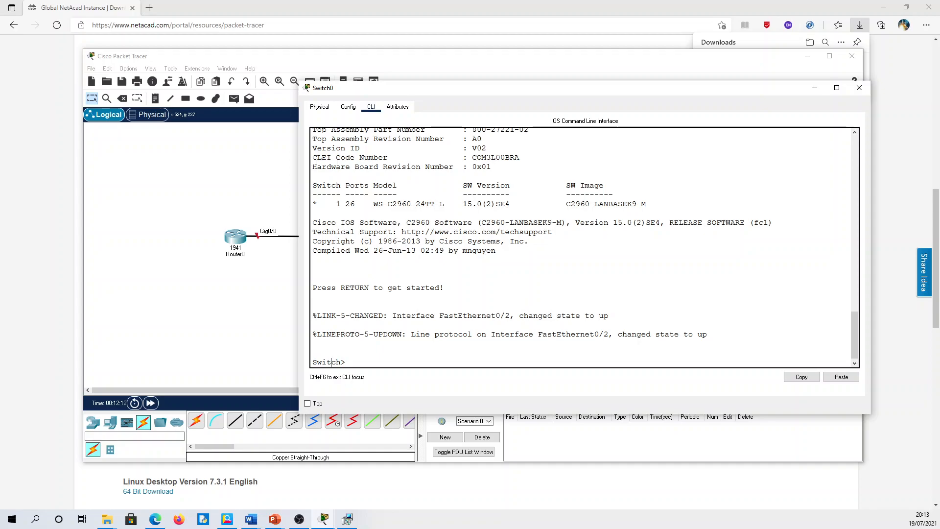
left_click_drag(347, 362, 341, 363)
left_click(346, 363)
type("show")
key("Tab")
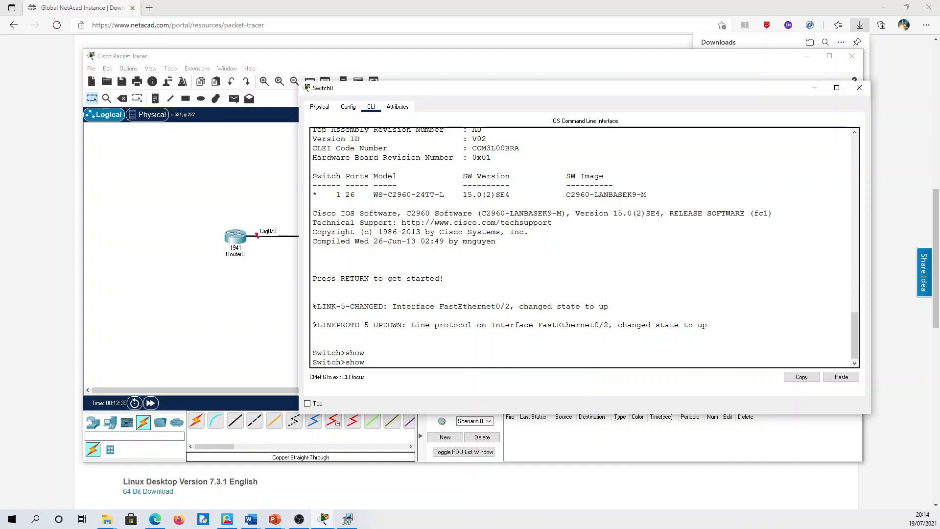
- List the show ? options, then Tab-complete 'show interfaces' at Switch>
type("?")
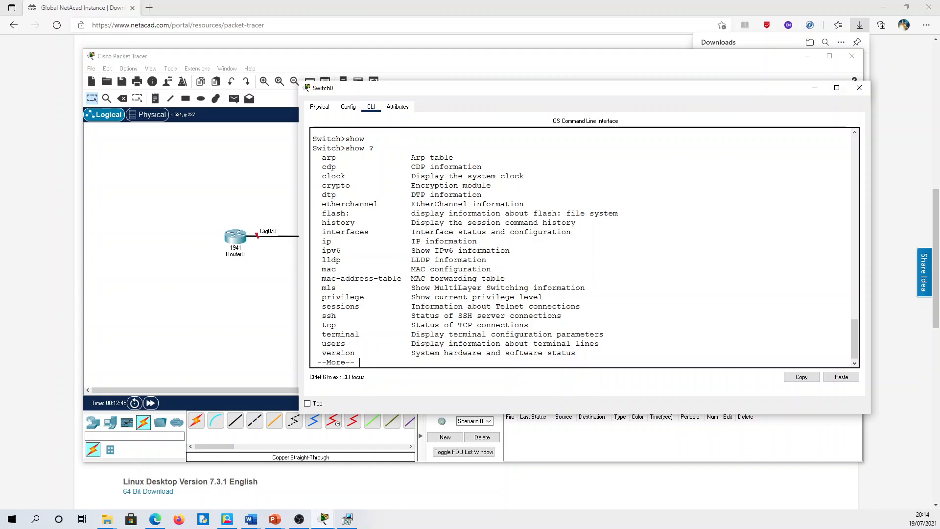
left_click_drag(313, 157, 360, 353)
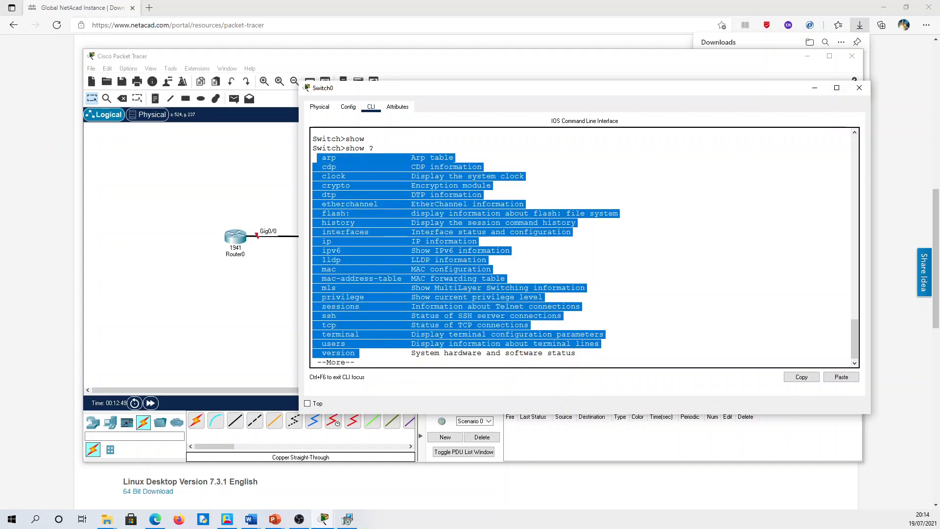
left_click(346, 148)
mouse_move(346, 148)
left_mouse_down()
mouse_move(332, 148)
mouse_move(354, 148)
mouse_move(345, 148)
left_mouse_up()
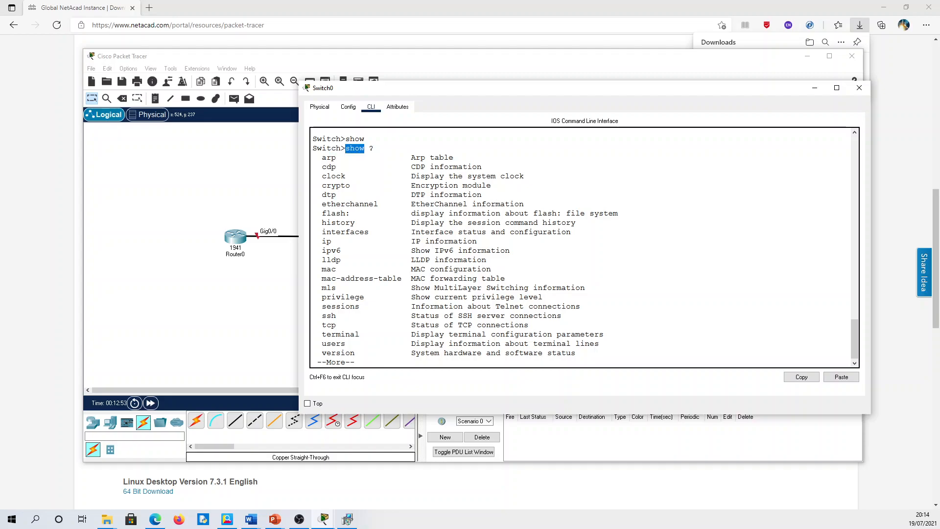
left_click(365, 148)
left_click_drag(322, 157, 373, 232)
key("Return")
type("inter")
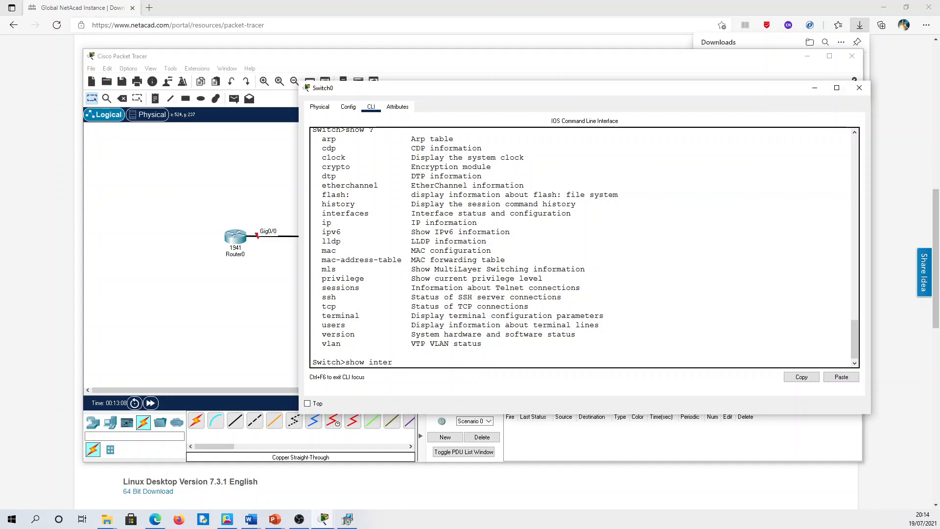
key("Tab")
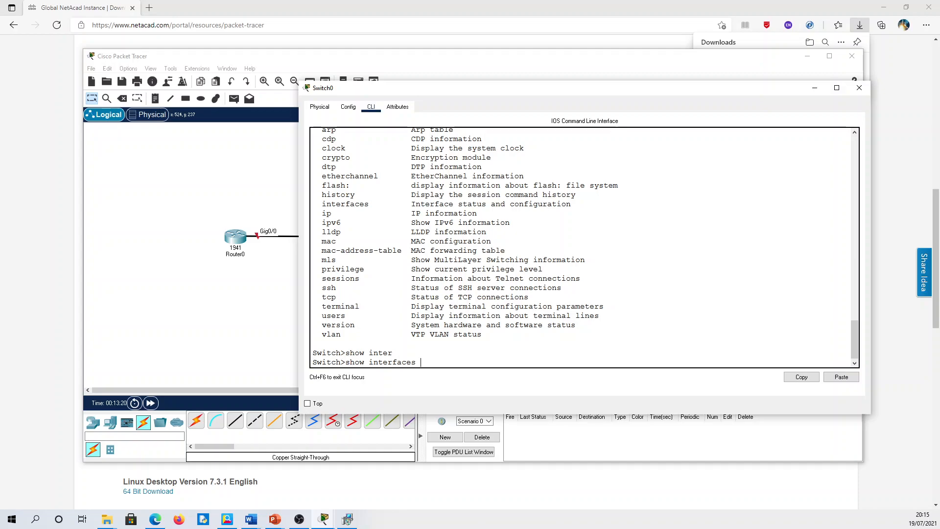
- Run show interfaces, page through Fa0/1 and Fa0/2 status, and quit back to Switch>
key("Return")
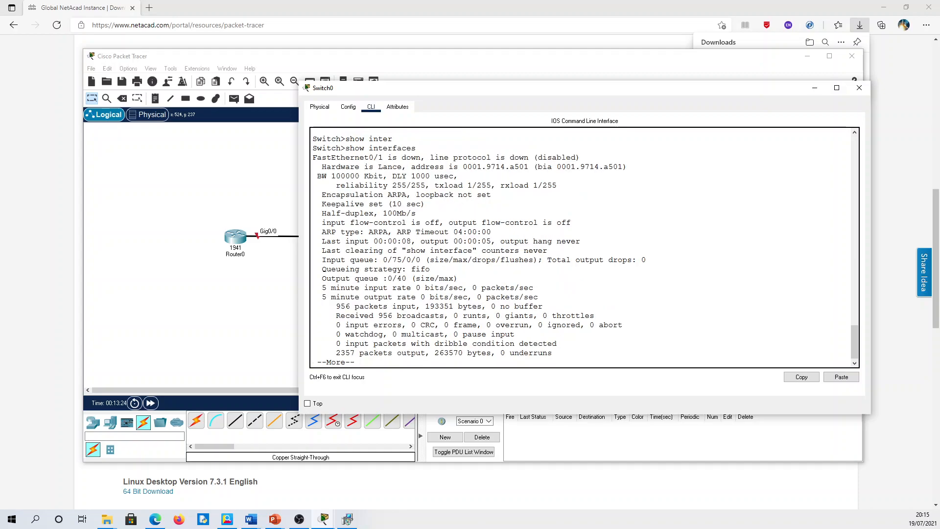
left_click_drag(331, 157, 407, 157)
key("space")
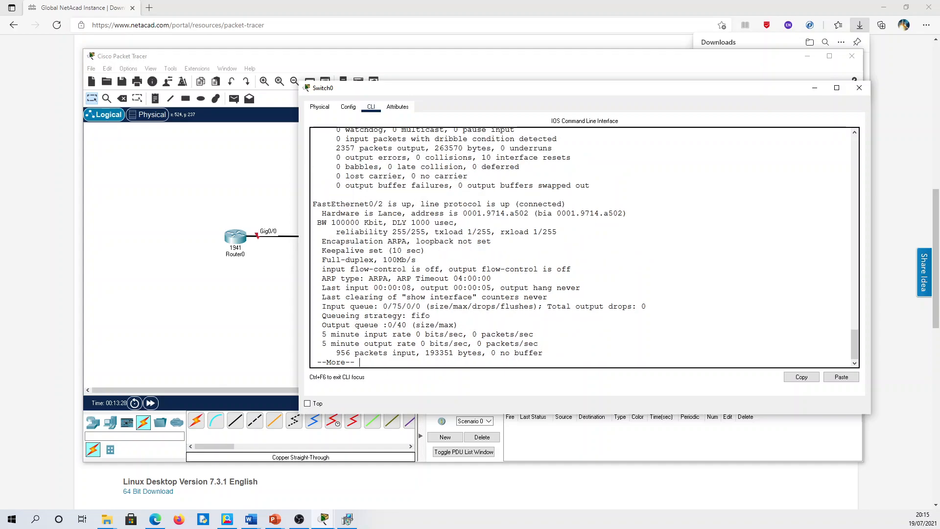
left_click_drag(350, 203, 454, 204)
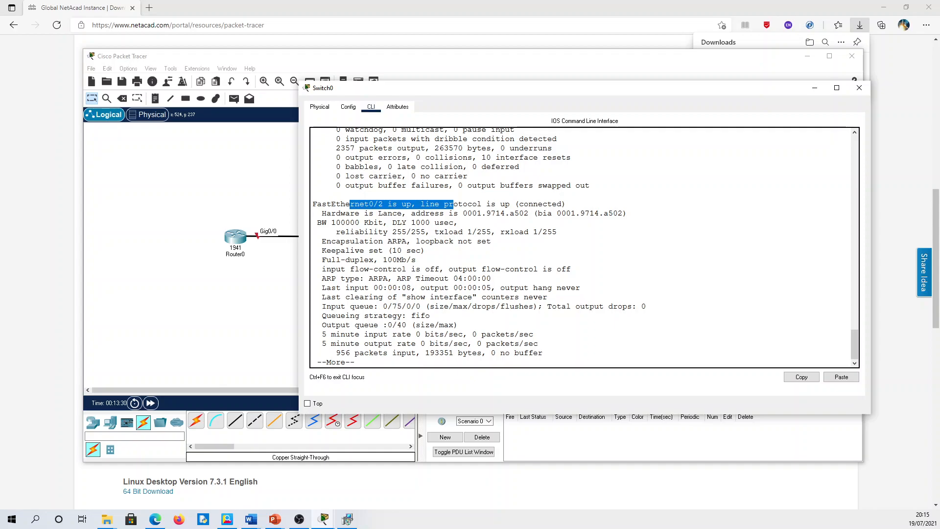
left_click_drag(355, 362, 317, 362)
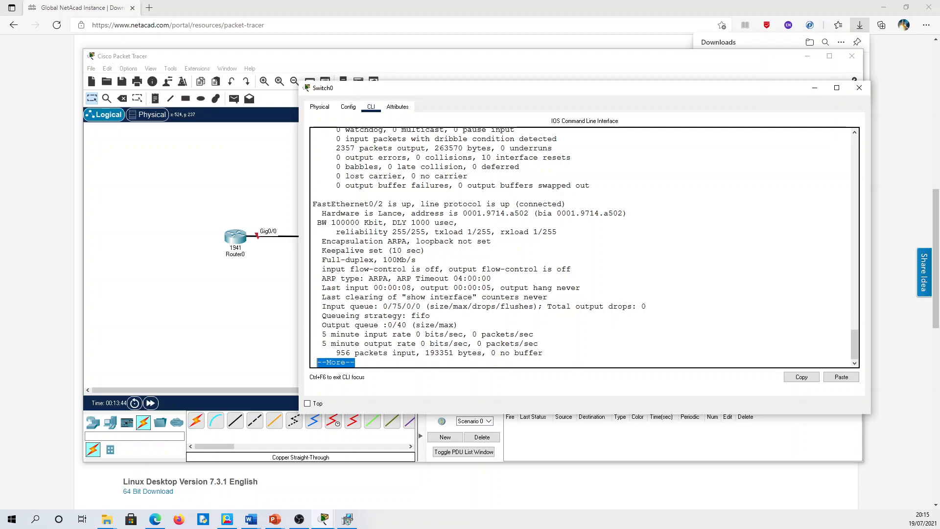
key("space")
key("space")
key("space")
key("space")
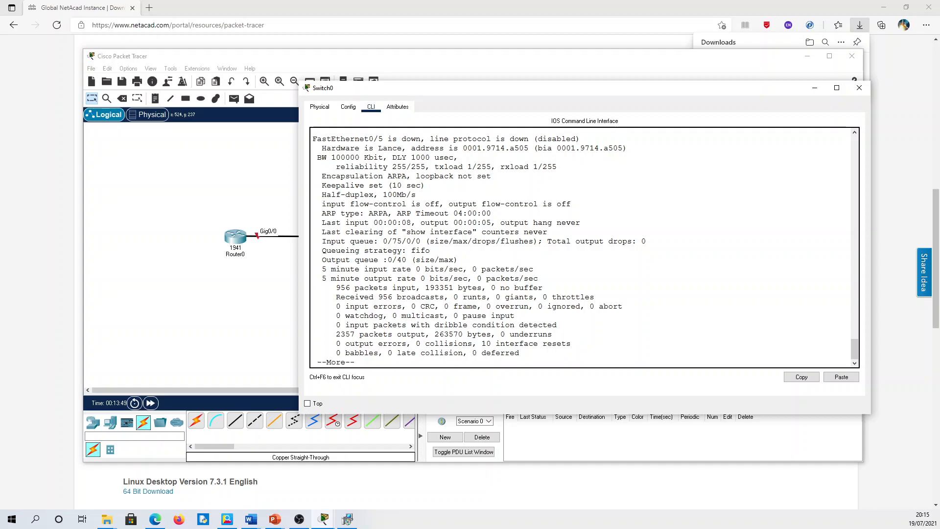
key("q")
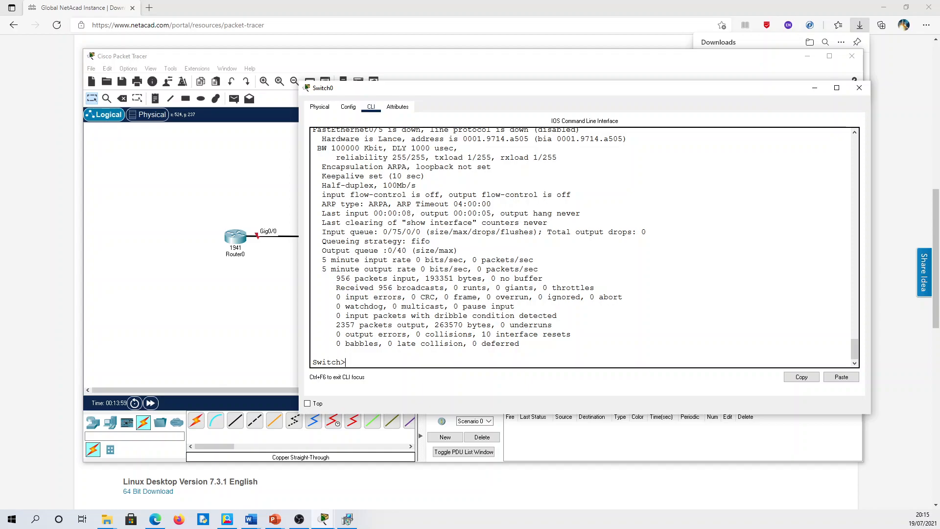
left_click_drag(347, 362, 312, 362)
- Enter privileged mode with 'enable' and list the Exec commands with ?
left_click(347, 363)
type("enable")
key("Return")
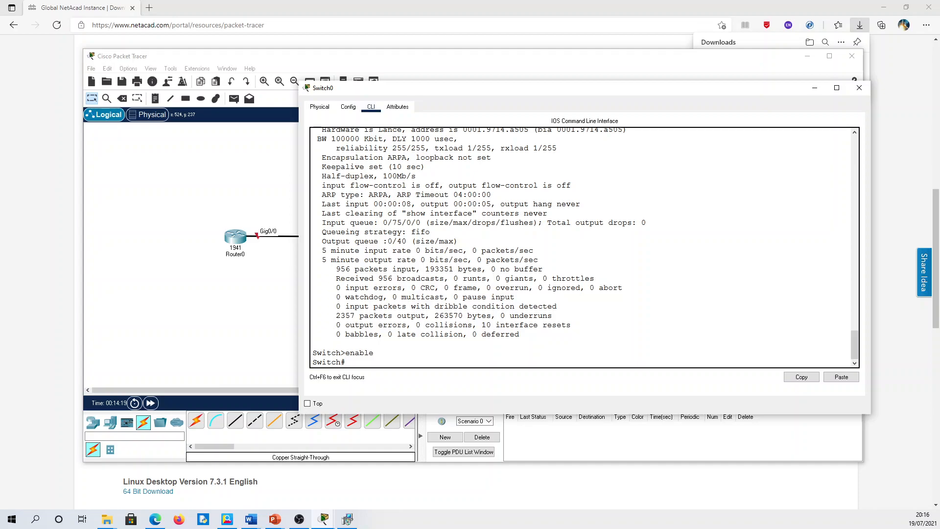
type("?")
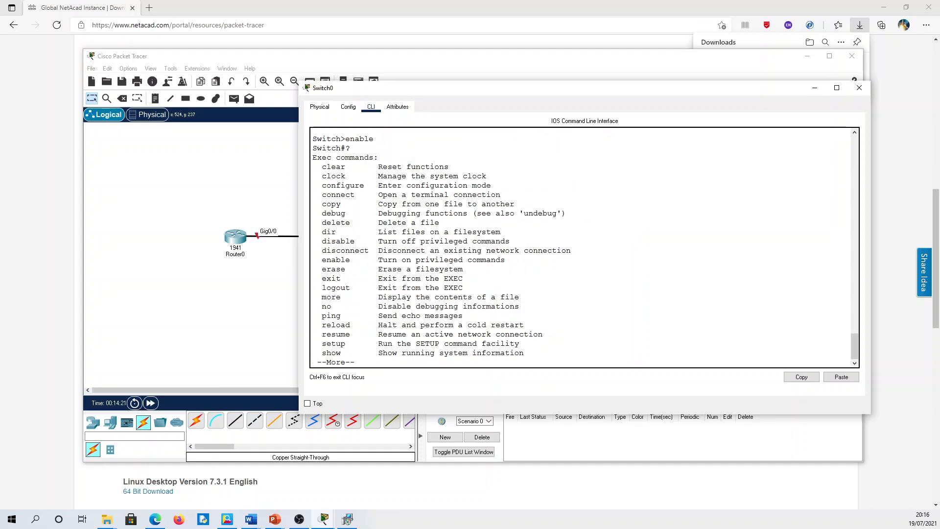
key("space")
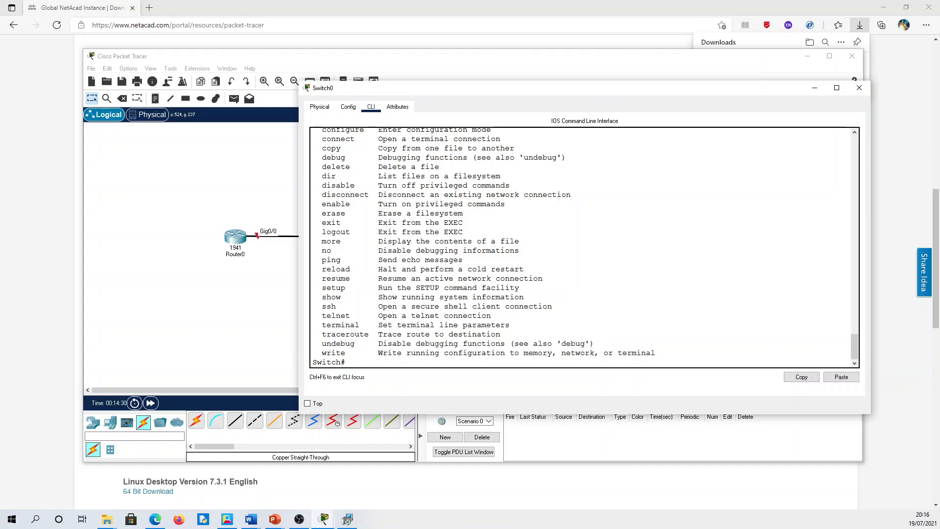
- Enter 'config t' to reach the Switch(config)# global configuration prompt
type("congit")
key("BackSpace")
key("BackSpace")
type("fig t")
key("Return")
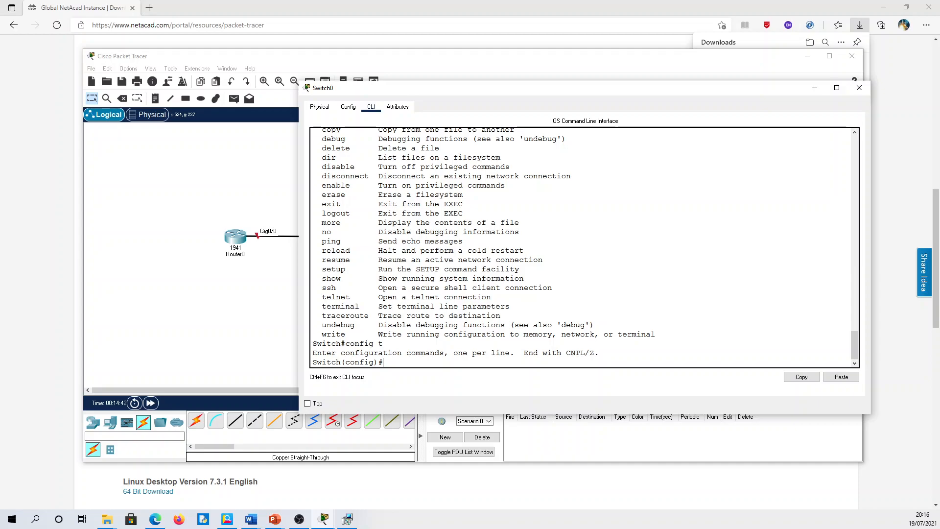
- Rename the switch to S1 with the hostname command
left_click_drag(379, 362, 341, 362)
left_click(384, 362)
left_click_drag(341, 362, 312, 363)
left_click(415, 362)
type("host")
key("Tab")
type("S1")
key("Return")
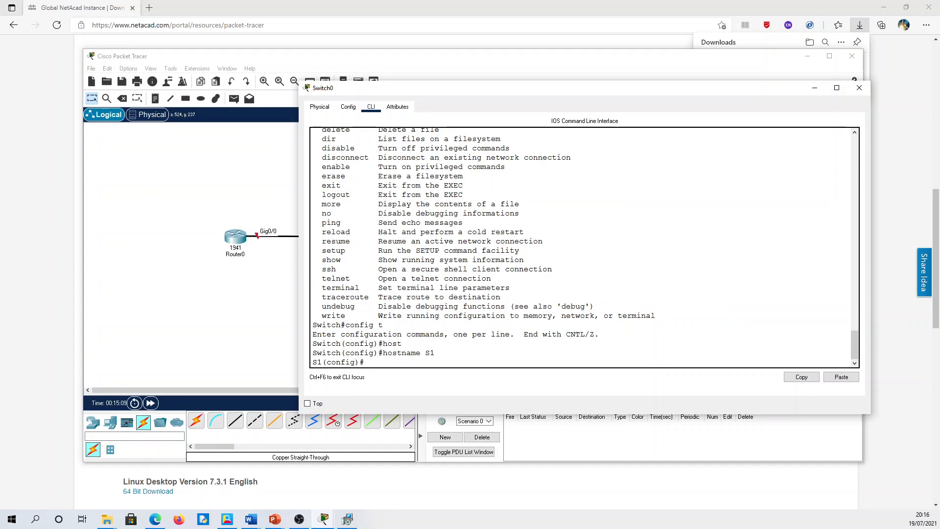
- Enter interface f0/1 configuration mode from the S1(config)# prompt
double_click(317, 363)
left_click_drag(365, 362, 312, 363)
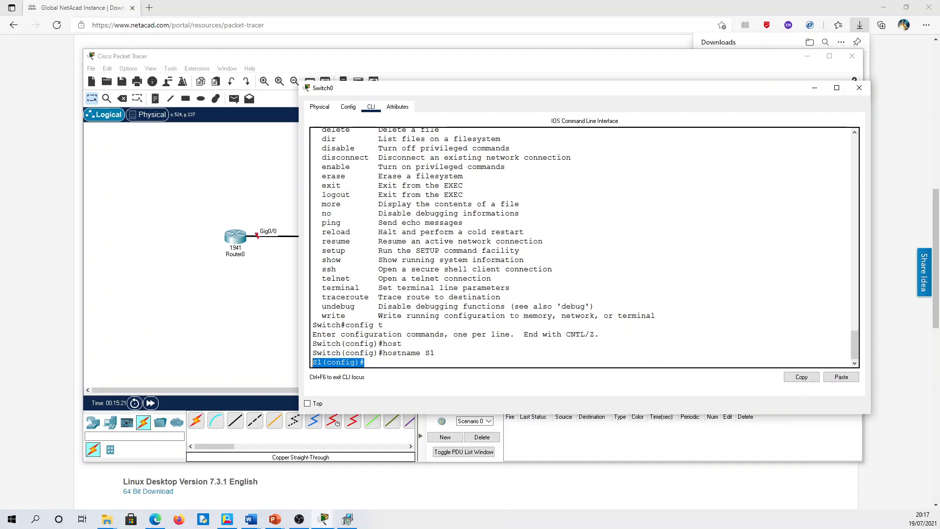
left_click(365, 363)
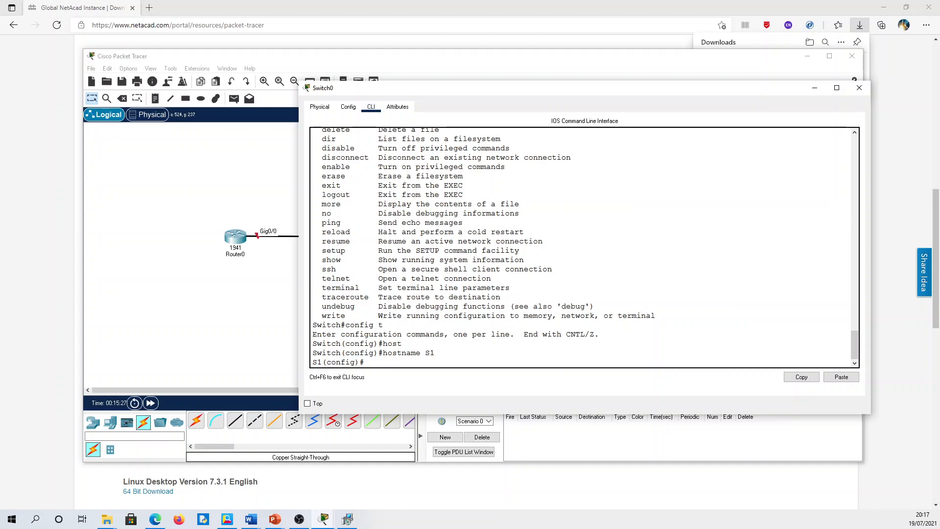
type("interface f0/1")
key("Return")
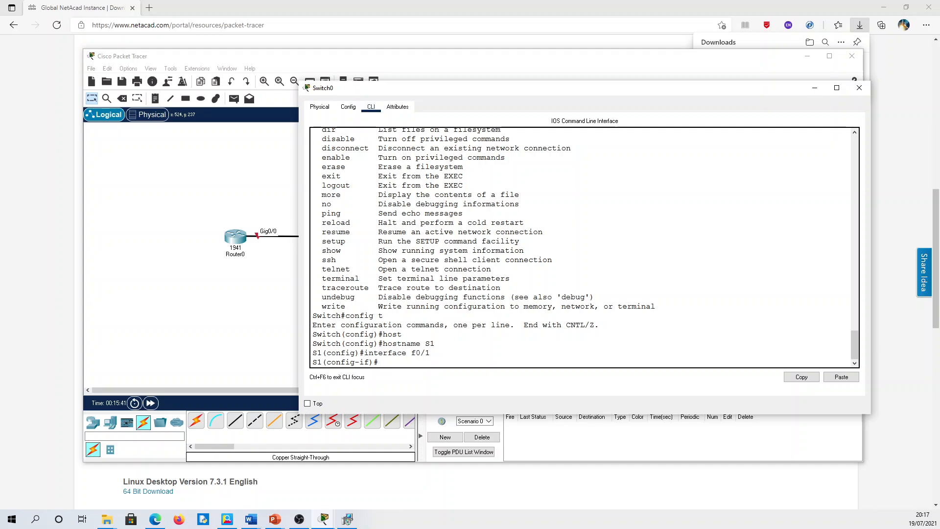
- Leave interface f0/1 with exit, returning to the S1(config)# prompt
left_click_drag(430, 353, 411, 352)
left_click(420, 362)
left_click_drag(430, 352, 401, 352)
left_click(402, 362)
type("exit")
key("Return")
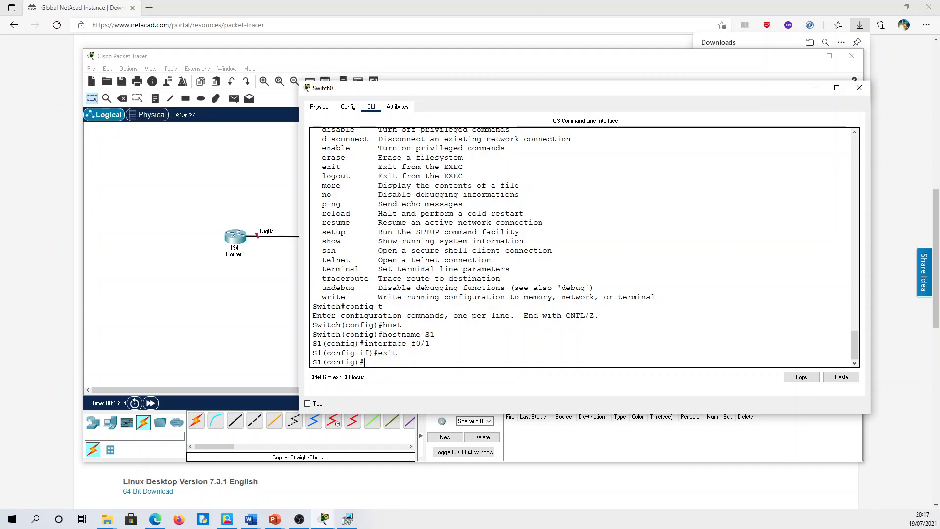
- Exit to the S1# prompt and run show run
type("exit")
key("Return")
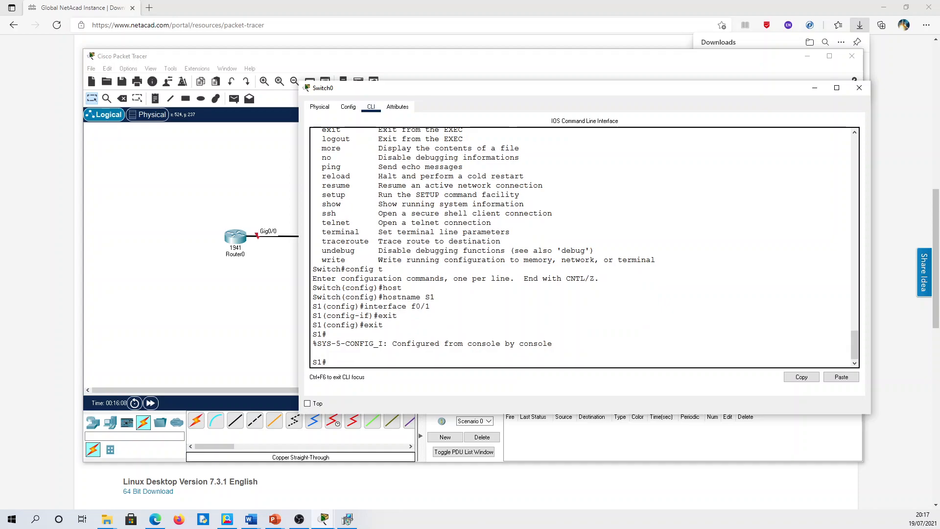
type("show run")
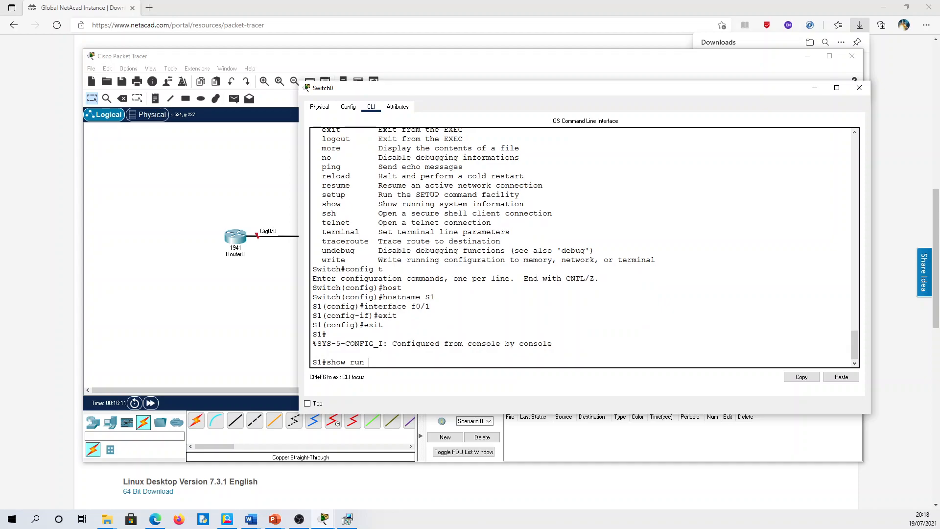
key("Return")
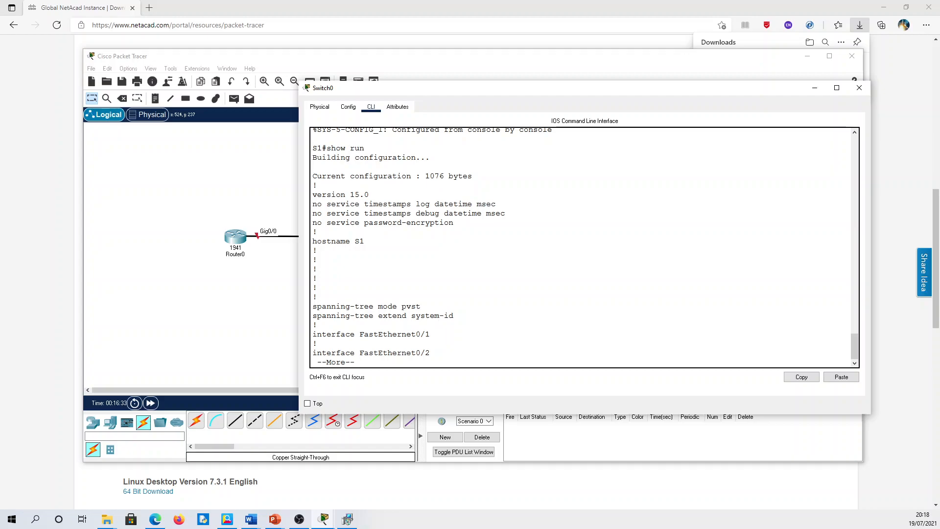
- Check the hostname S1 line, then page through the configuration to end
left_click_drag(326, 148, 365, 148)
left_click_drag(366, 241, 312, 241)
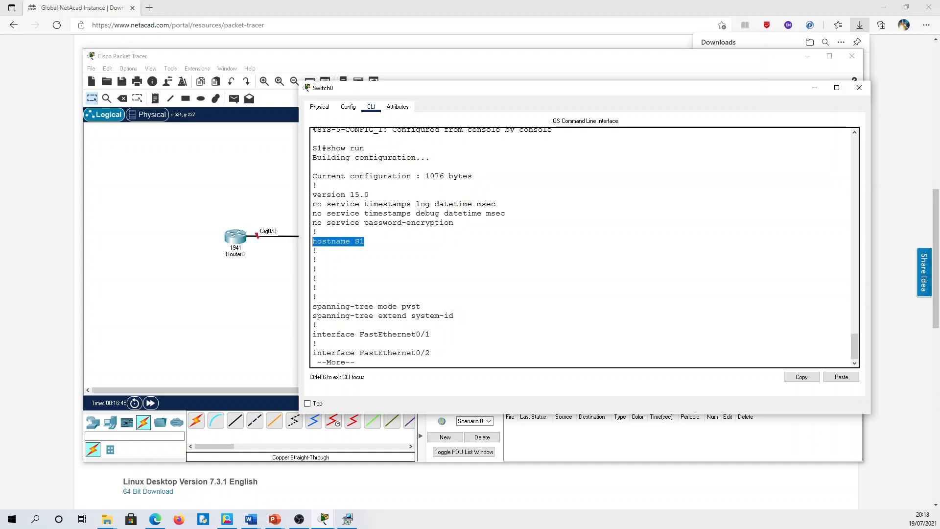
left_click(338, 245)
left_click_drag(365, 241, 354, 241)
key("space")
key("space")
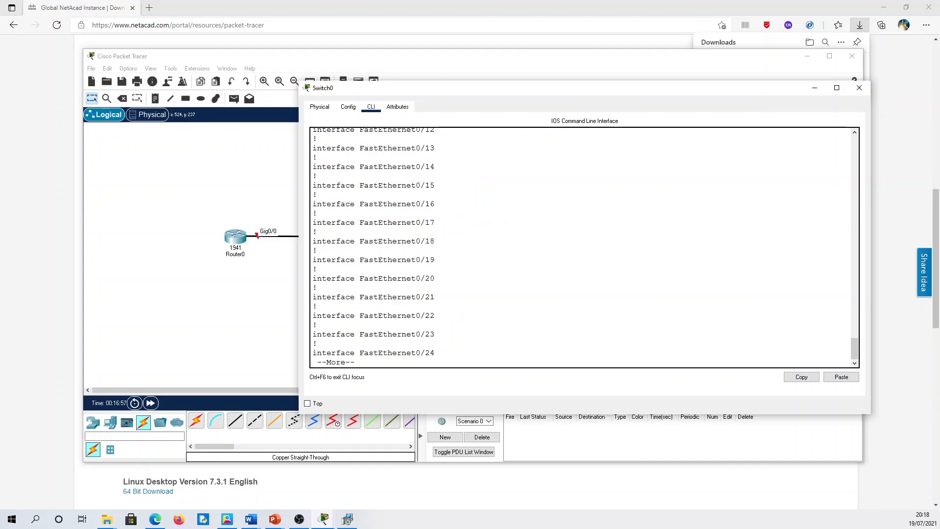
key("space")
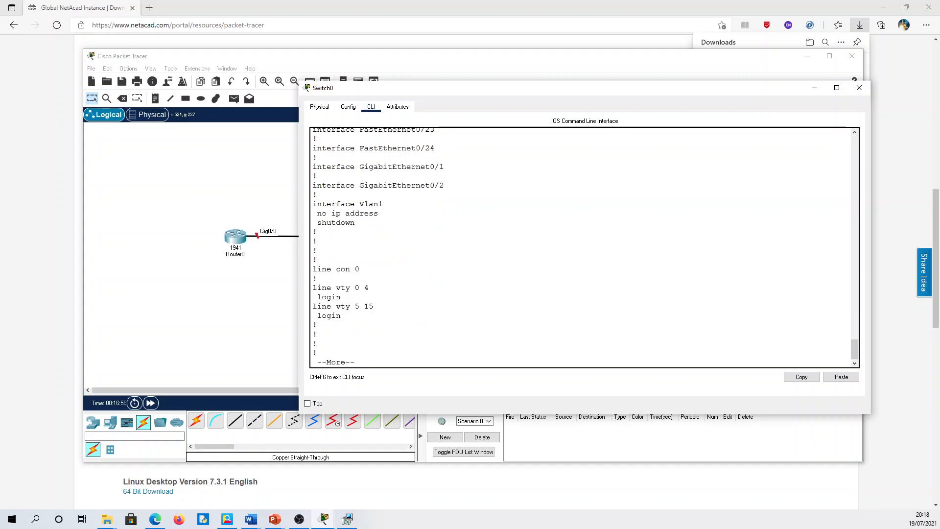
key("space")
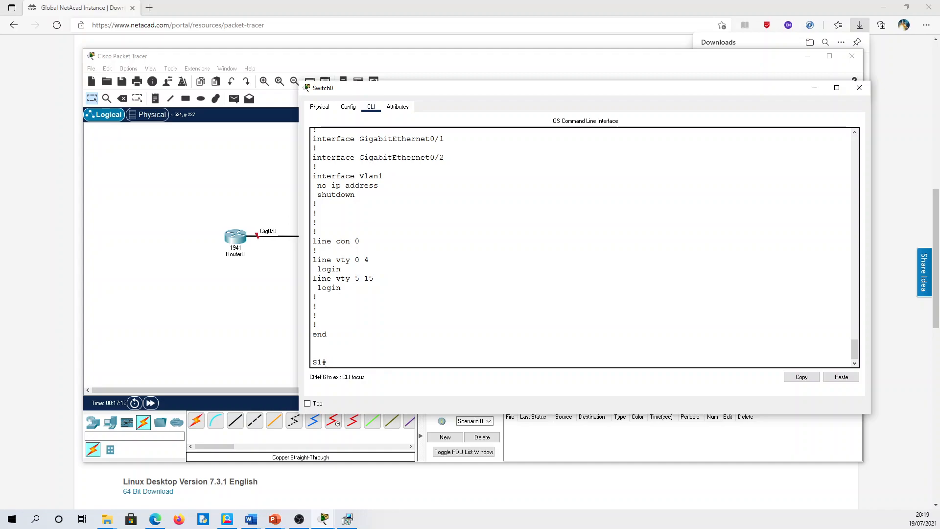
- Run copy running-config startup-config at S1#, using Tab completion for both keywords
type("copy run")
key("Tab")
key("Tab")
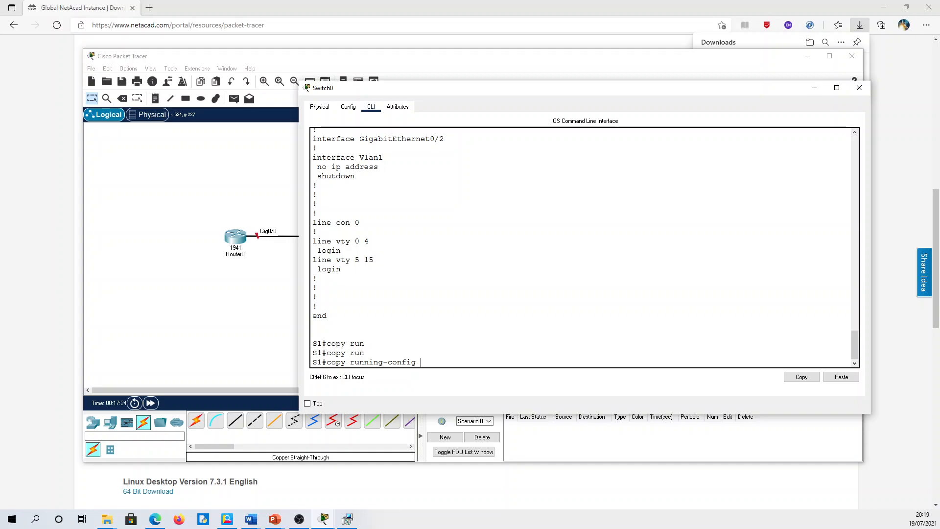
type("sta")
key("Tab")
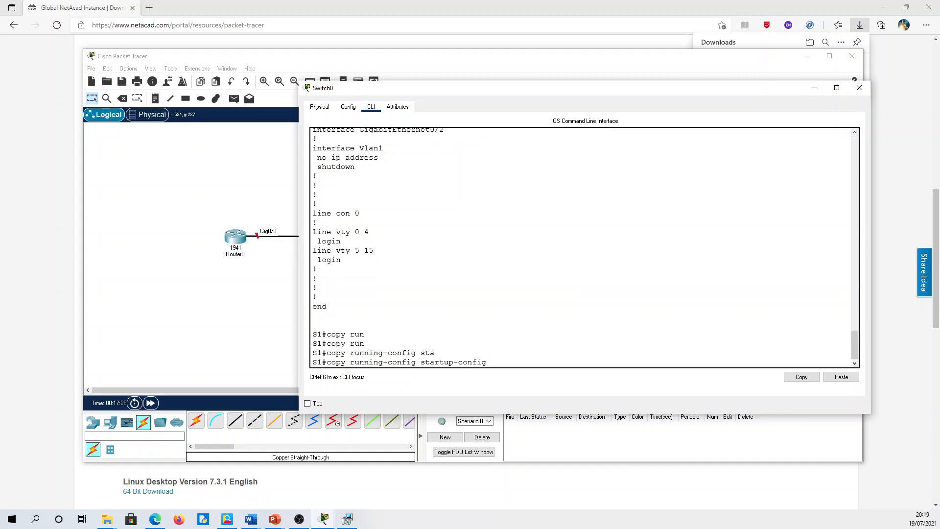
left_click_drag(416, 362, 350, 362)
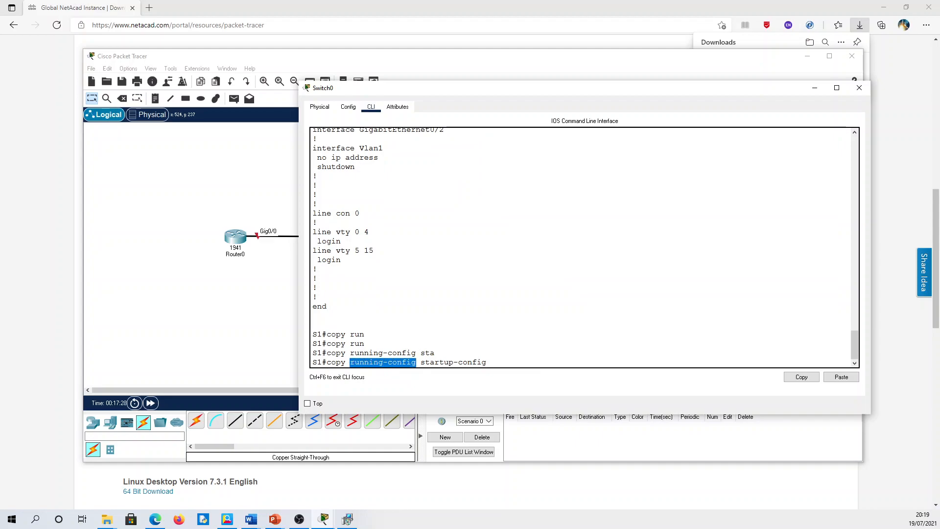
left_click_drag(420, 362, 492, 363)
left_click(491, 362)
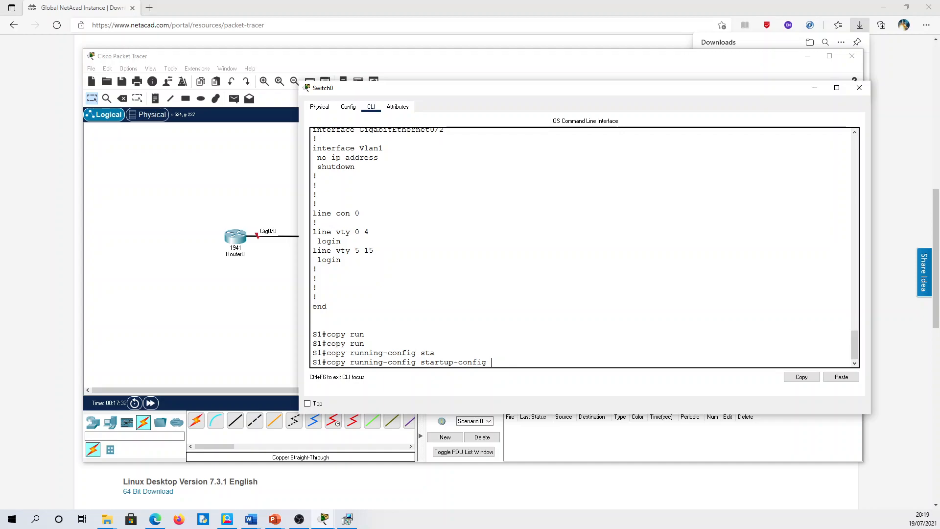
key("Return")
key("Return")
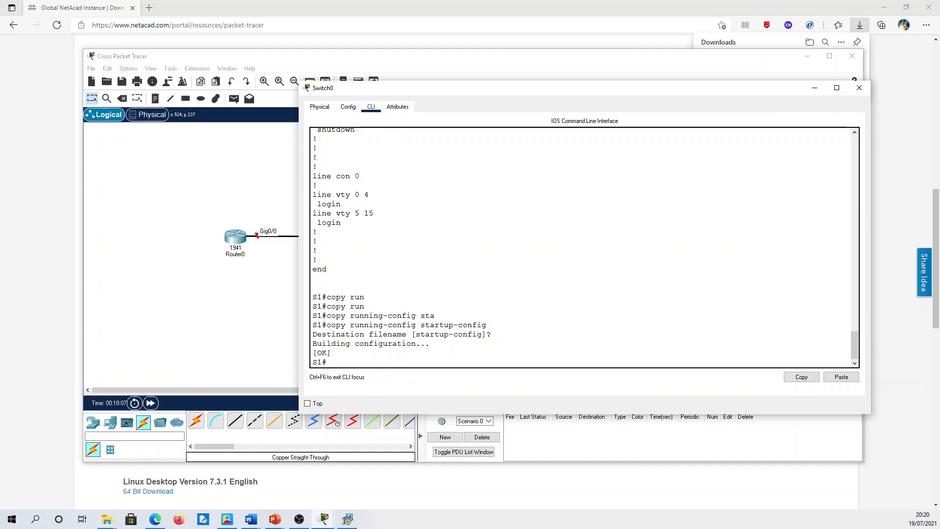
- List all Exec commands with ?, page to the end, and start typing show
type("?")
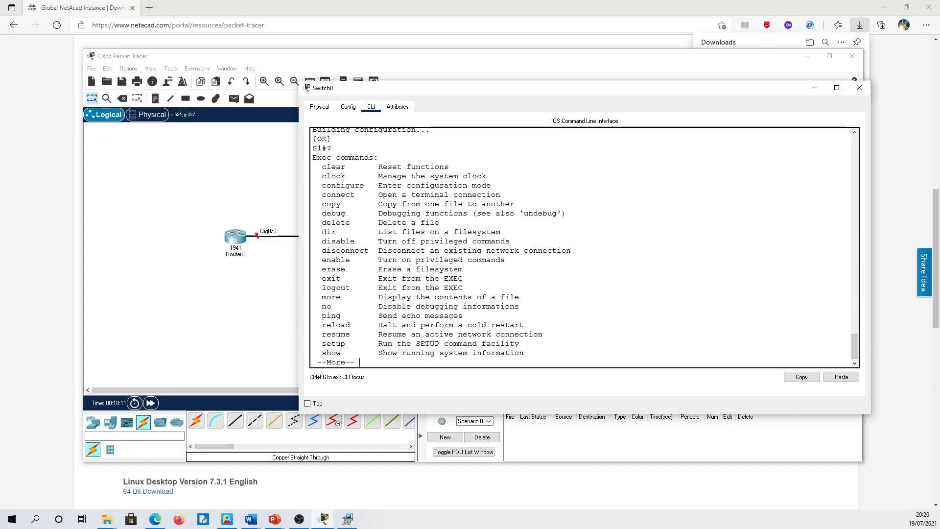
key("space")
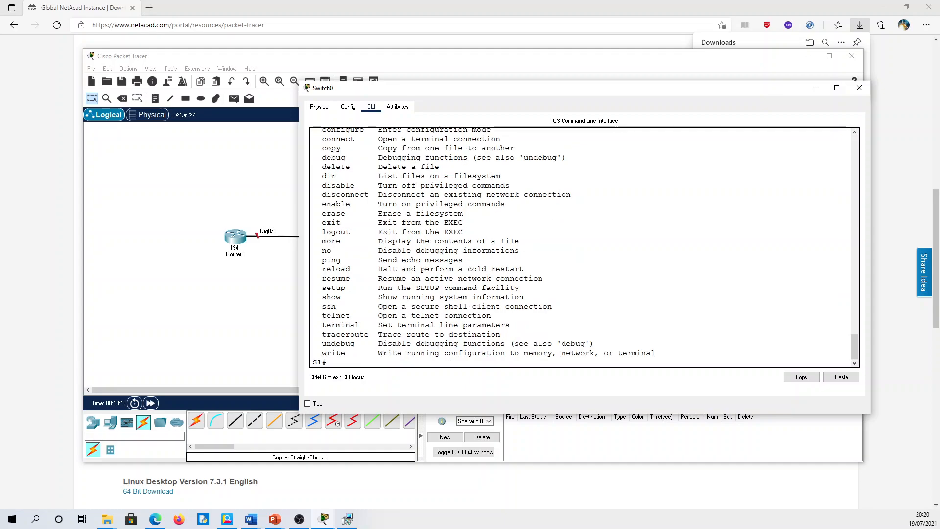
key("Return")
type("show")
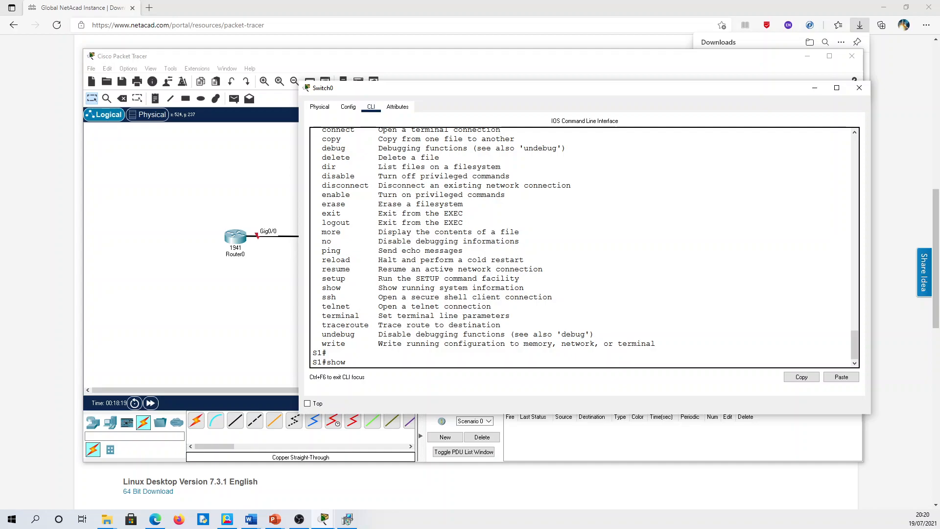
- Show all show options with show ?, then retype the prompt as clock
type("?")
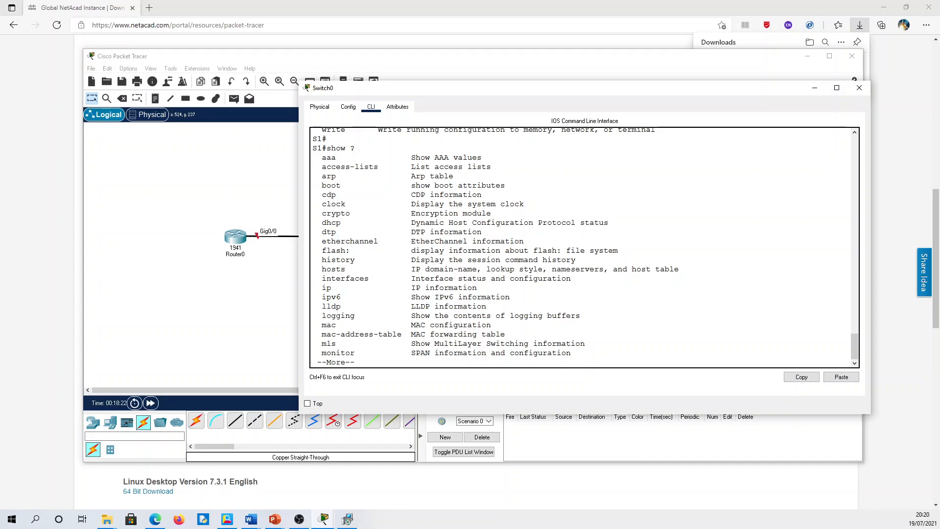
key("Return")
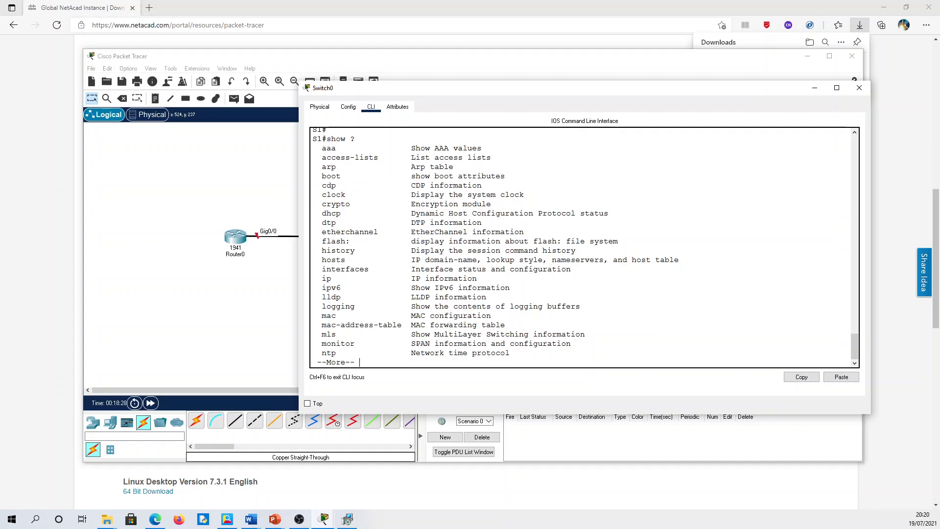
key("space")
key("BackSpace")
key("BackSpace")
key("BackSpace")
key("BackSpace")
key("BackSpace")
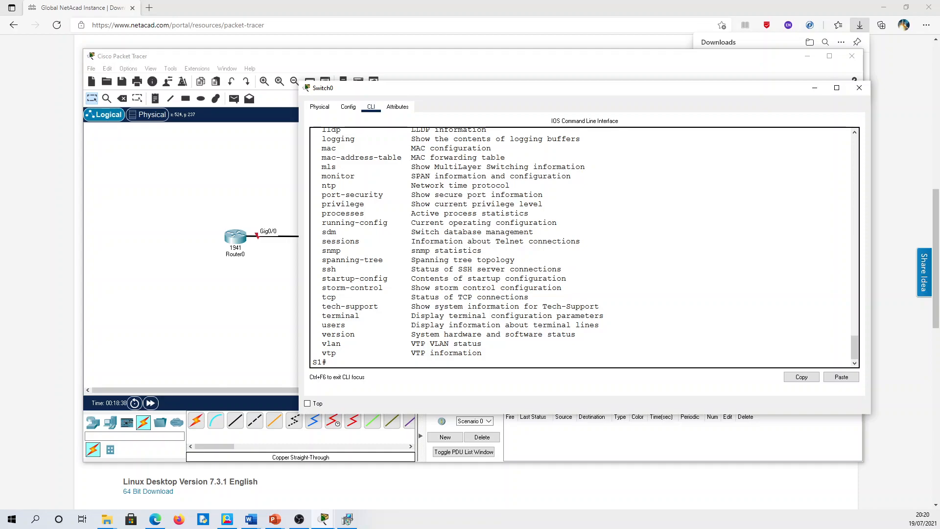
type("lock")
- Check clock set syntax with ?, then submit clock set 20:20:00
type("?")
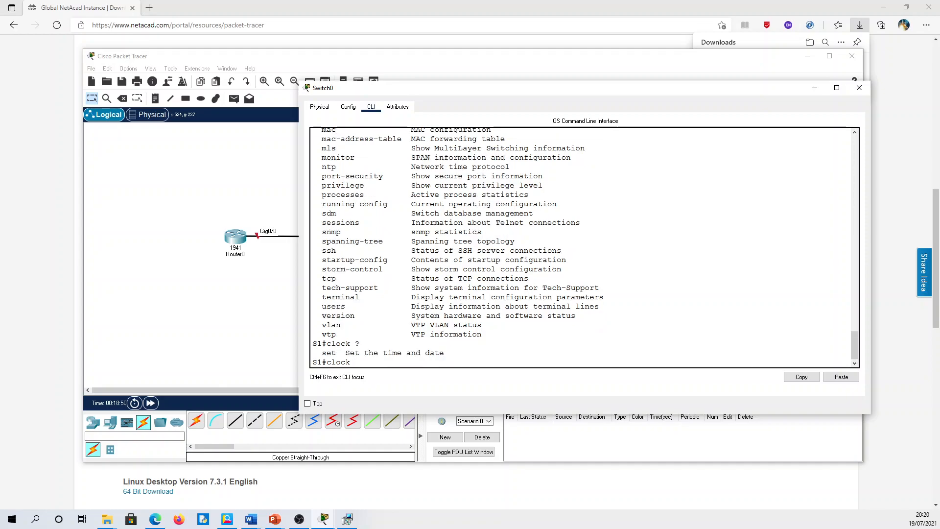
type("set ?")
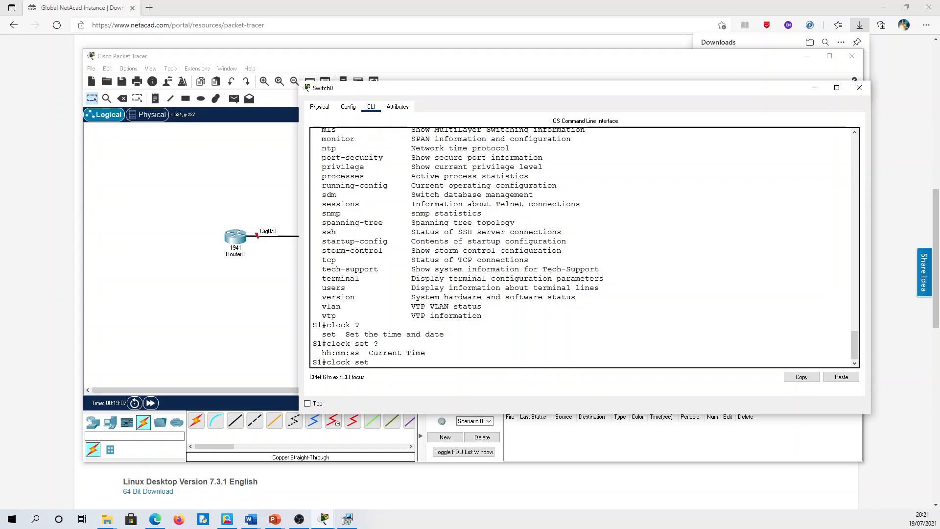
type("20")
type(":L21:0")
key("BackSpace")
key("BackSpace")
key("BackSpace")
key("BackSpace")
key("BackSpace")
type("20:00")
key("Return")
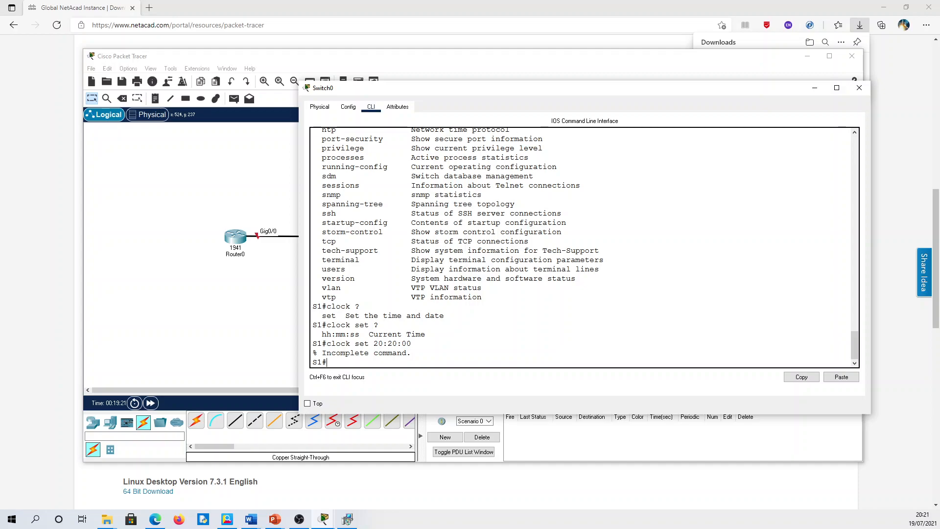
- Note the Incomplete command error and recall clock set 20:20:00 from history
left_click_drag(373, 343, 412, 344)
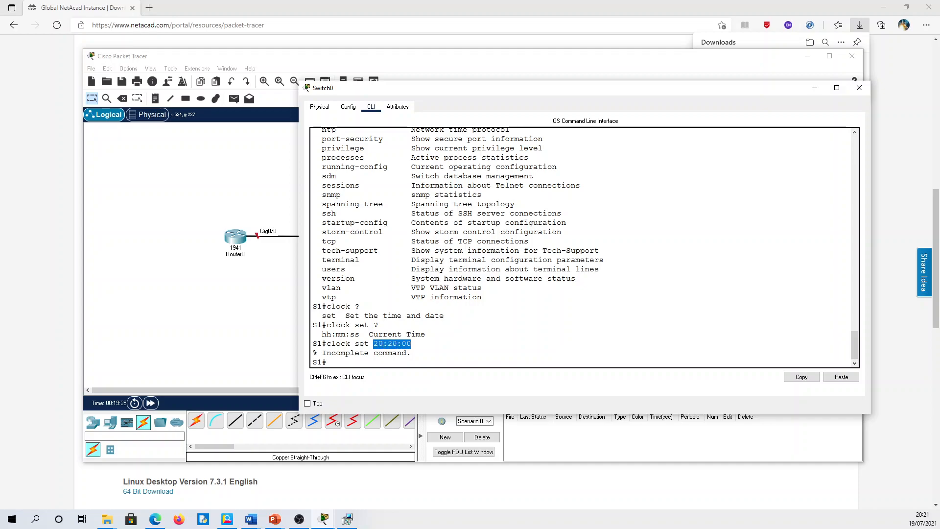
left_click_drag(317, 353, 411, 353)
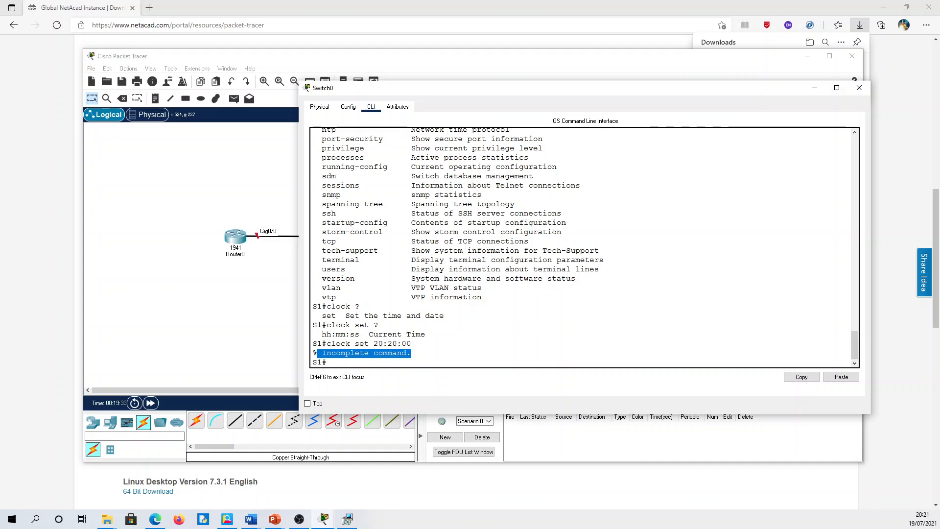
left_click(329, 362)
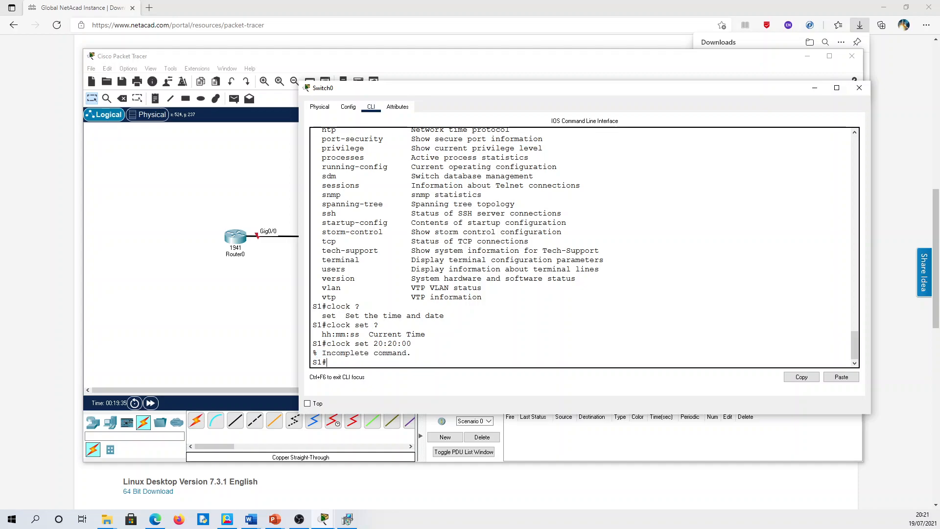
key("Up")
key("Down")
key("Up")
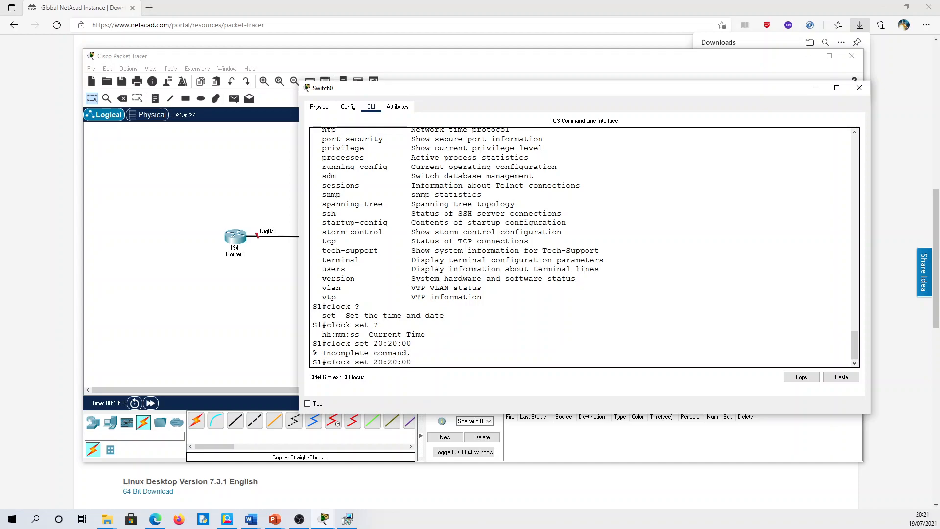
key("Down")
key("Up")
- Set the clock to 20:20:00 19 July 2021
type("?")
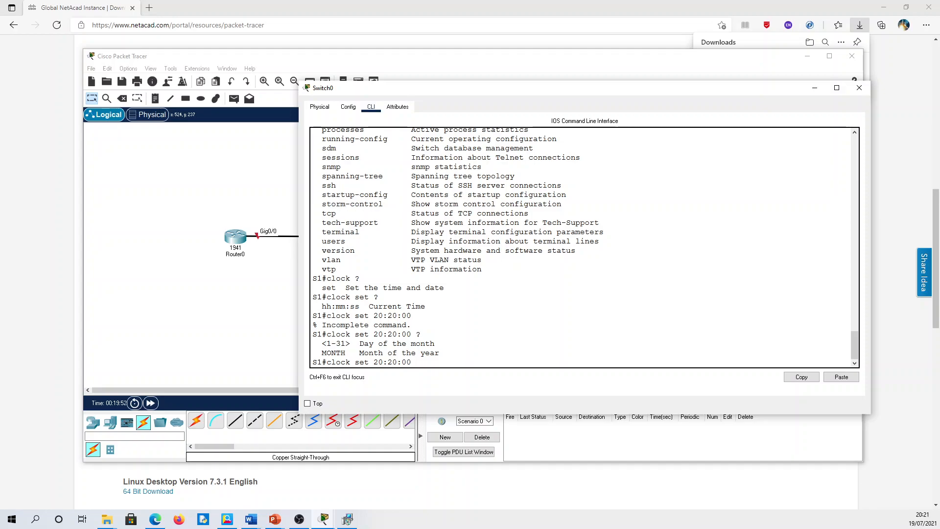
type("19 July 2021")
key("Return")
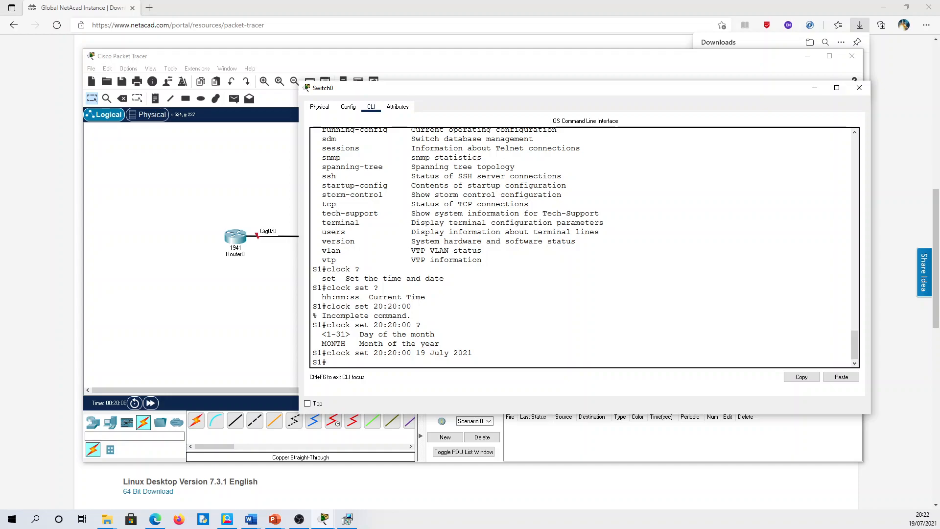
- Run show clock and confirm it reports 20:20 UTC Mon Jul 19 2021
type("show clock")
key("Return")
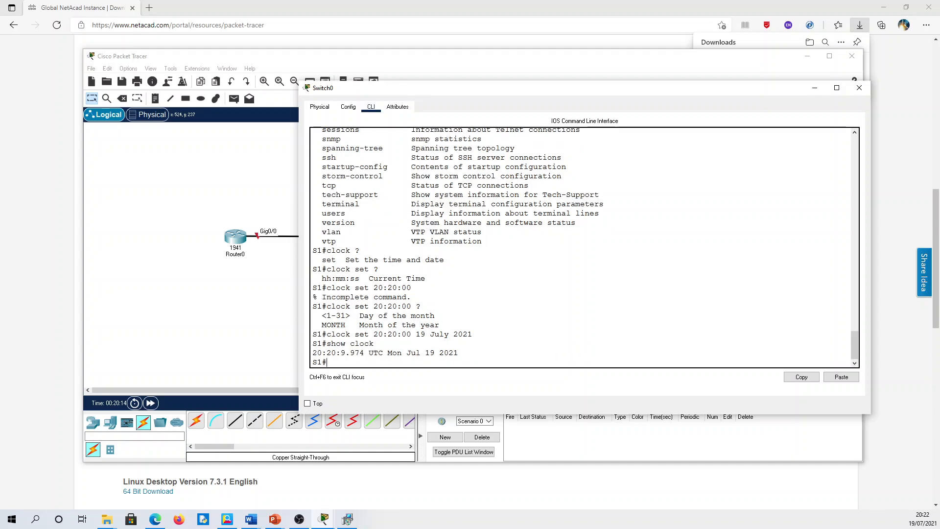
left_click_drag(326, 343, 375, 343)
left_click(376, 345)
triple_click(459, 352)
left_click(327, 363)
- Enter global configuration and then console line 0 configuration
key("Return")
type("config t")
key("Return")
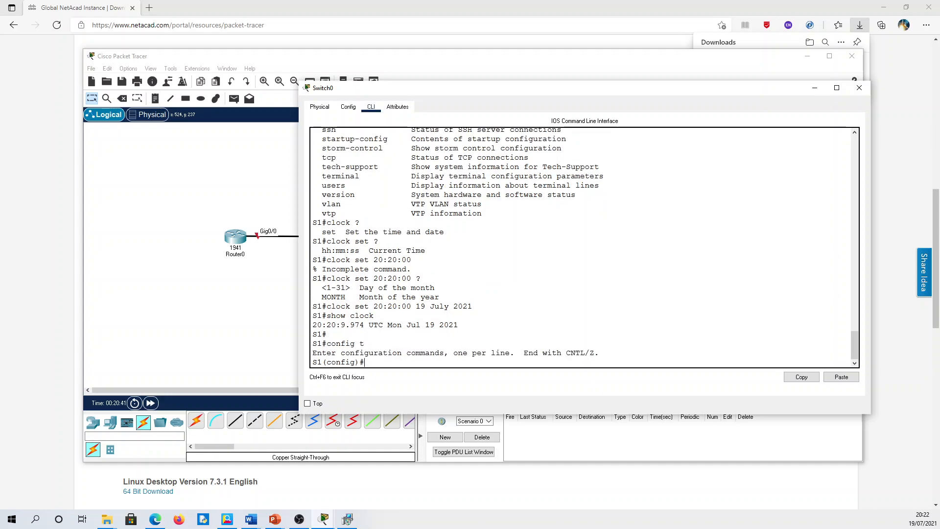
type("line con 0")
key("Return")
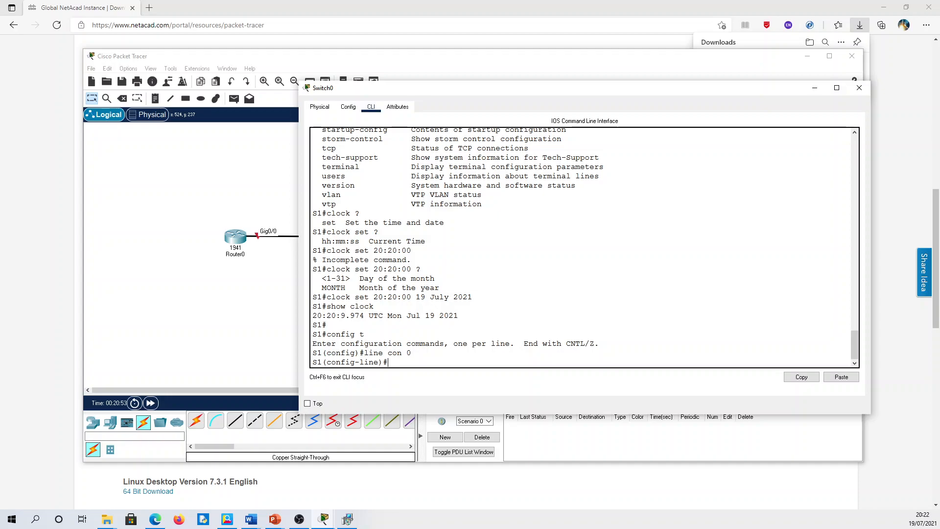
- Set a console line password and enable login on line con 0
type("pass")
key("Tab")
type("cisco")
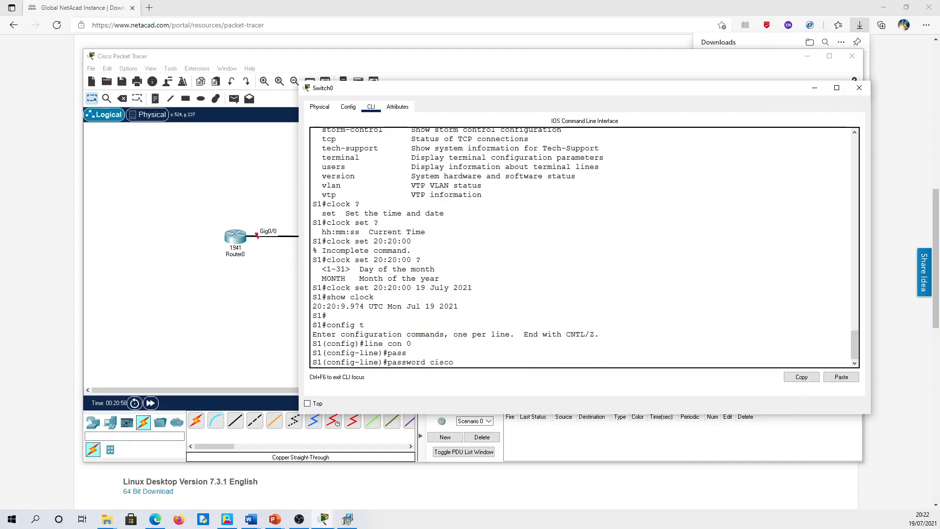
key("Return")
type("login")
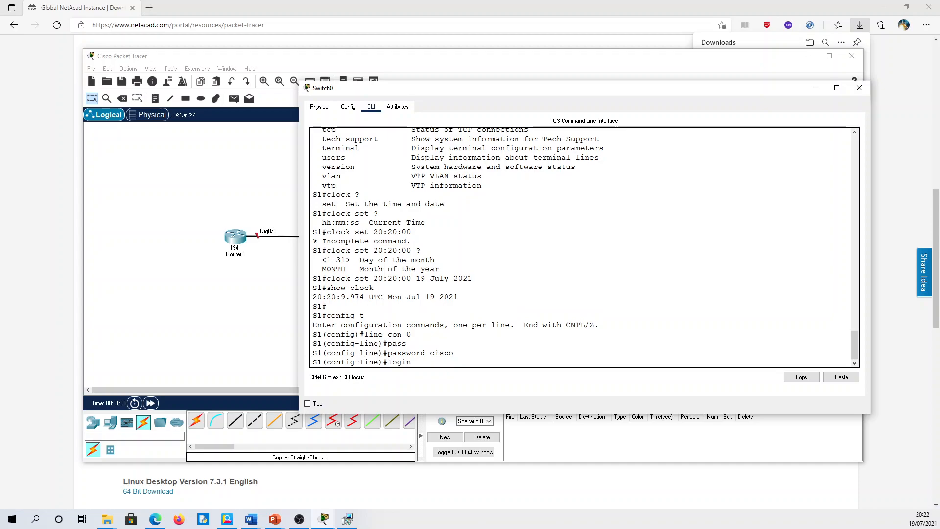
key("Return")
- Exit line and global configuration modes back to the S1# prompt
type("exit")
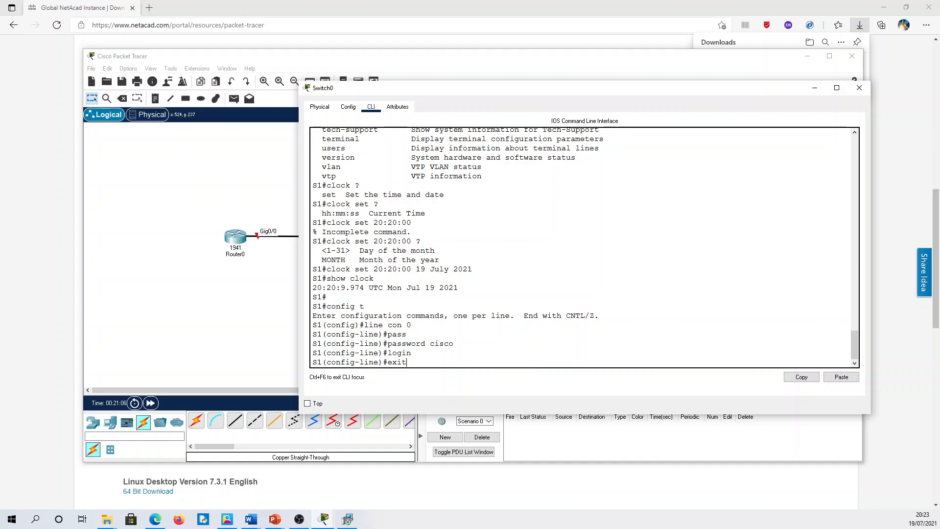
left_click_drag(379, 334, 355, 334)
mouse_move(364, 324)
left_mouse_down()
mouse_move(411, 324)
mouse_move(407, 334)
mouse_move(379, 335)
left_mouse_up()
left_click(431, 344)
key("Return")
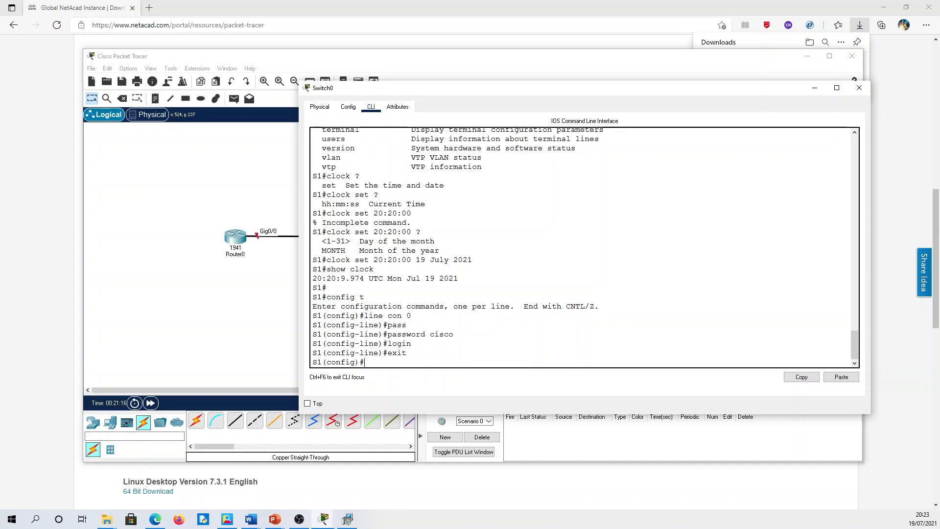
left_click_drag(380, 353, 312, 362)
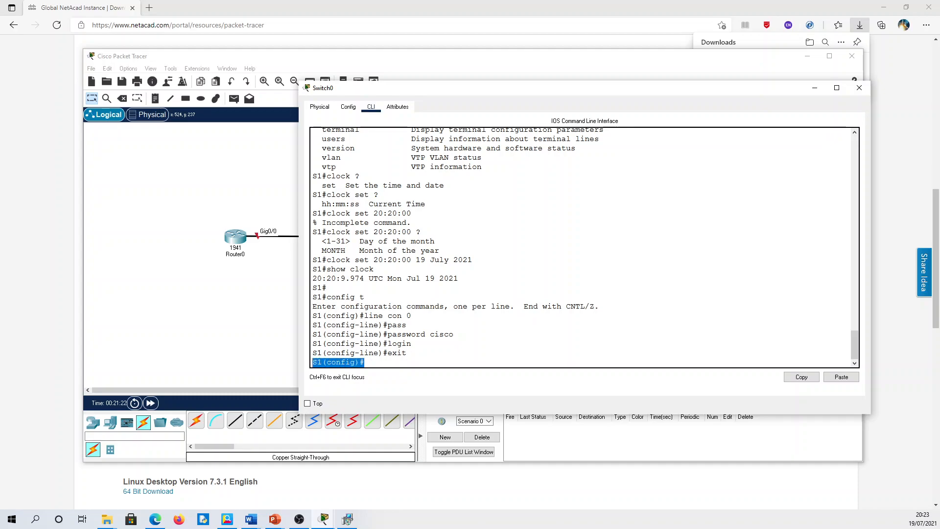
left_click(366, 362)
type("exit")
key("Return")
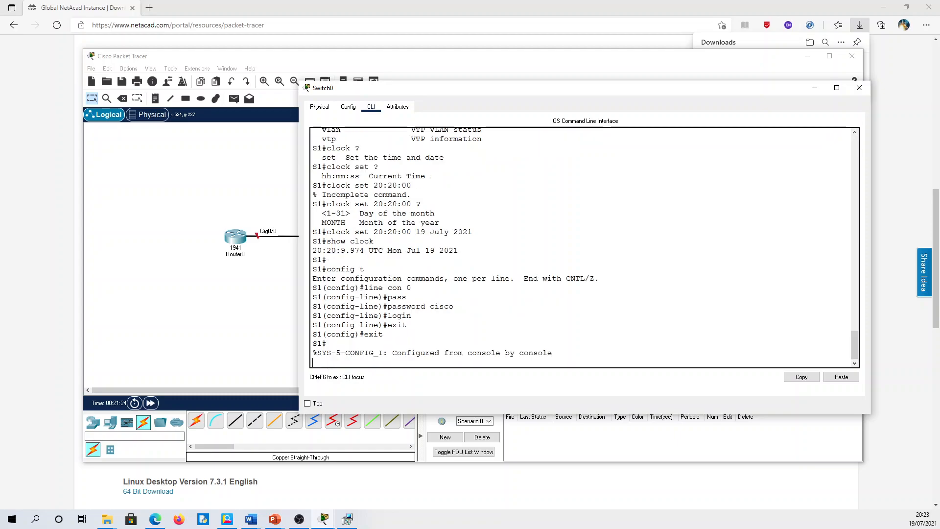
key("Return")
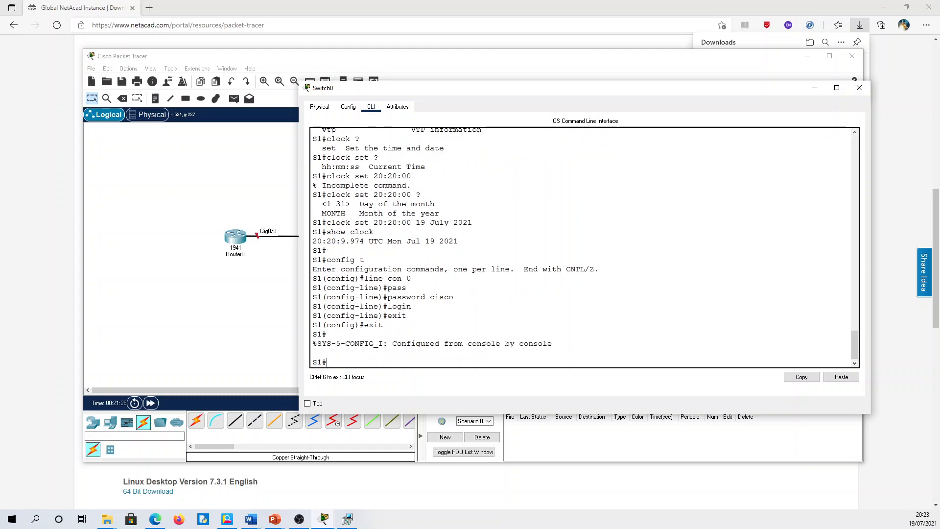
type("exit")
- End the console session and log back in with the console password
key("Return")
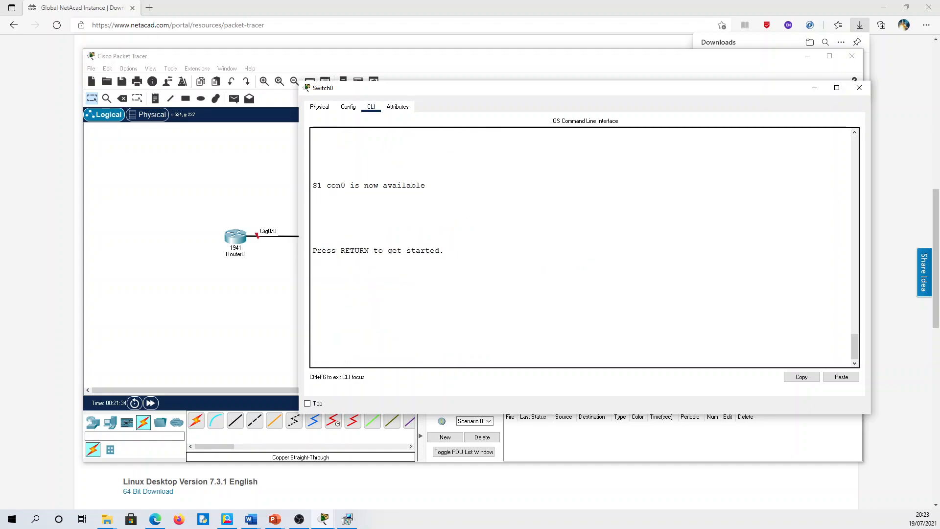
key("Return")
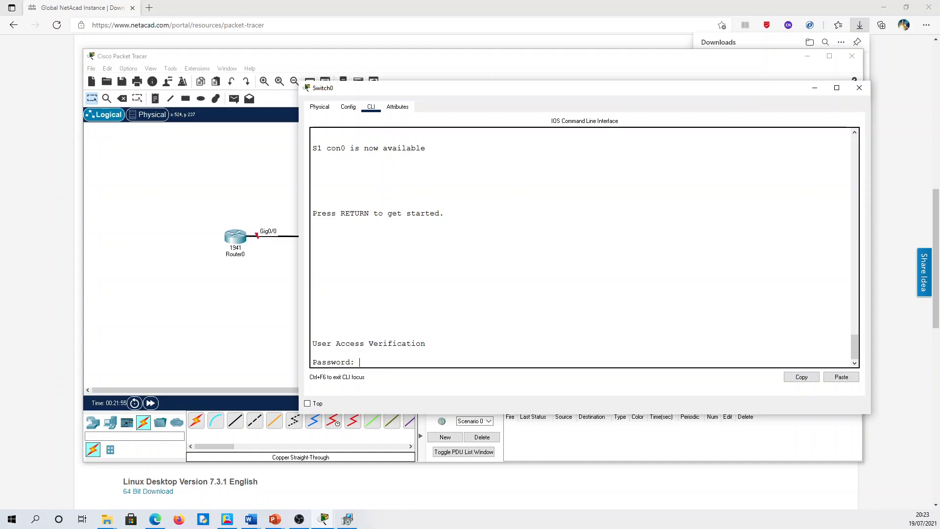
key("Return")
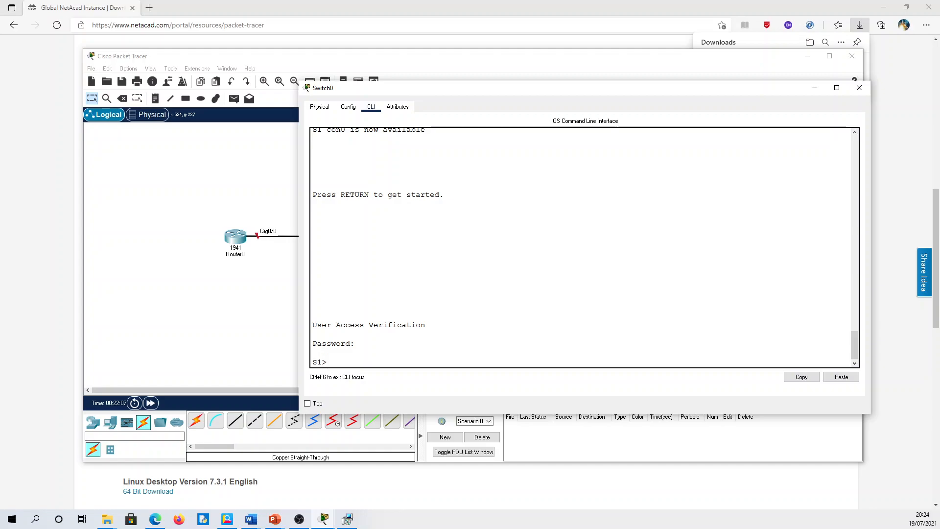
- Enter privileged mode with enable and start typing config t
type("ena")
key("Tab")
key("Return")
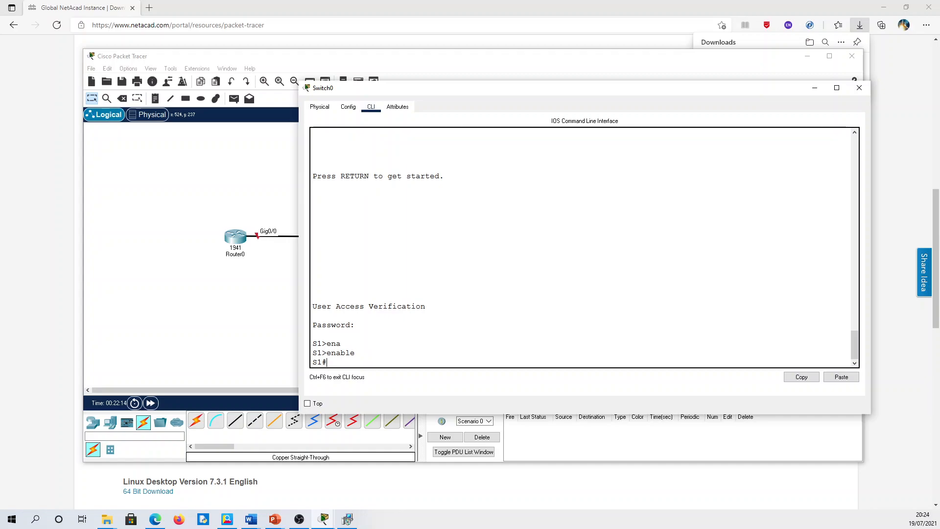
type("config t")
- In global configuration mode on S1, set the enable password and return to privileged EXEC
key("Return")
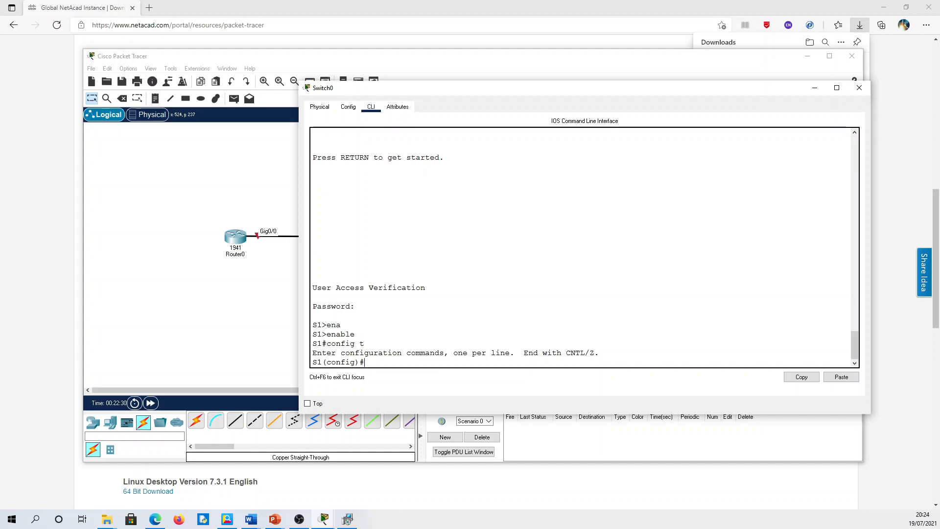
type("ena")
key("Tab")
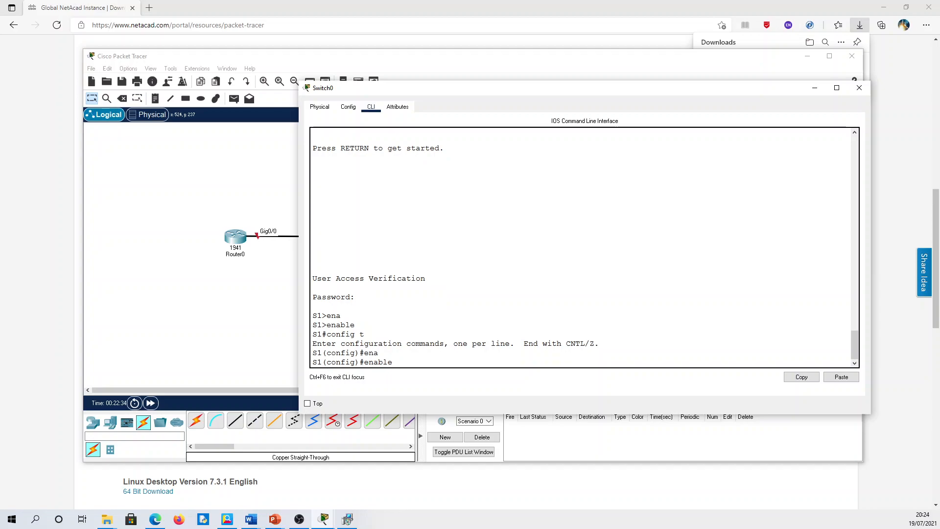
type("password cisco")
key("Return")
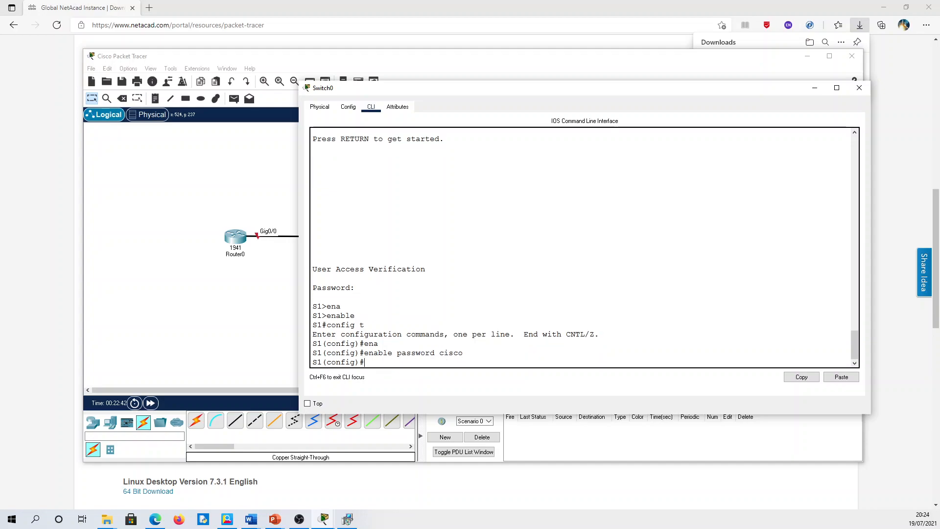
type("end")
key("Return")
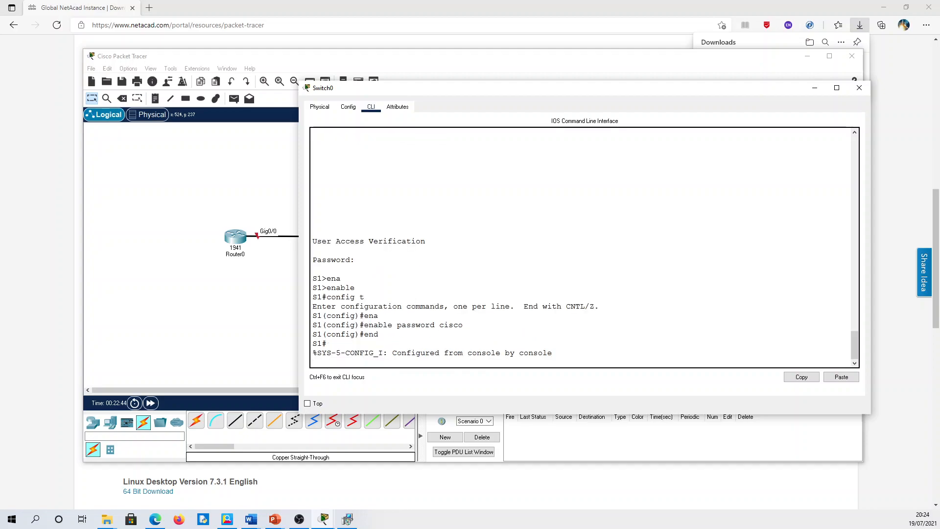
key("Return")
- Display S1's running-config with show running-config
type("show ")
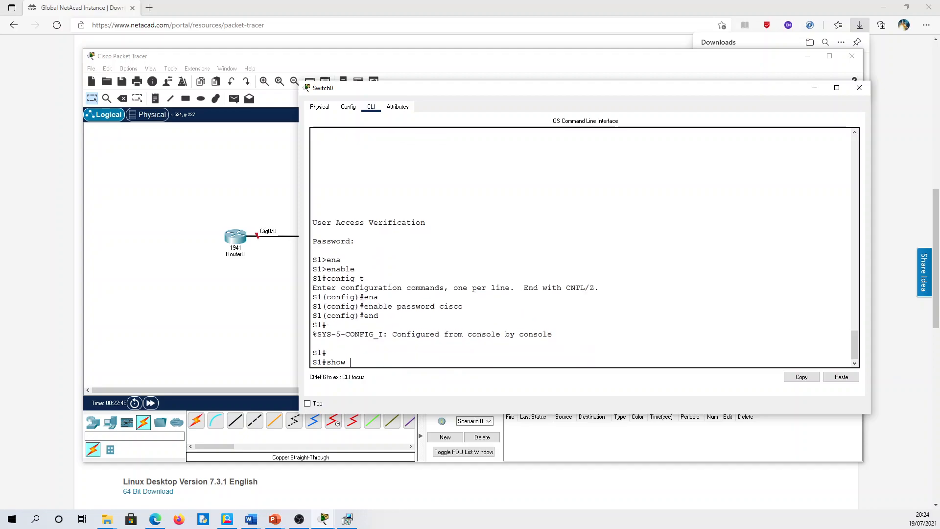
type("run")
key("Tab")
type("|")
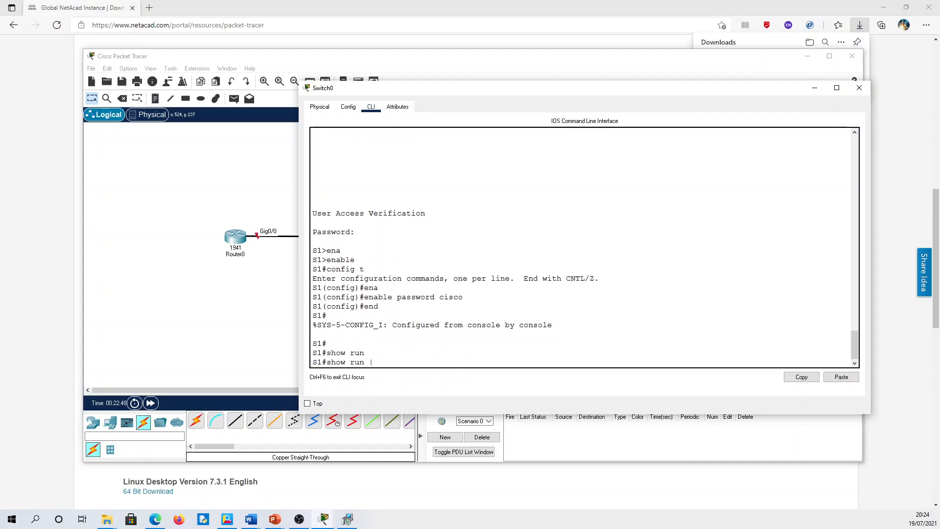
key("Return")
type("show run")
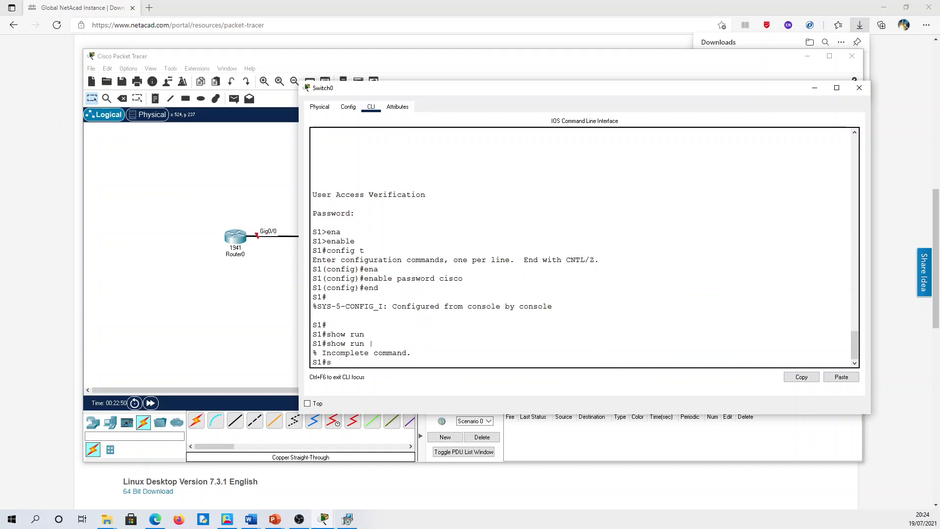
key("Tab")
key("Return")
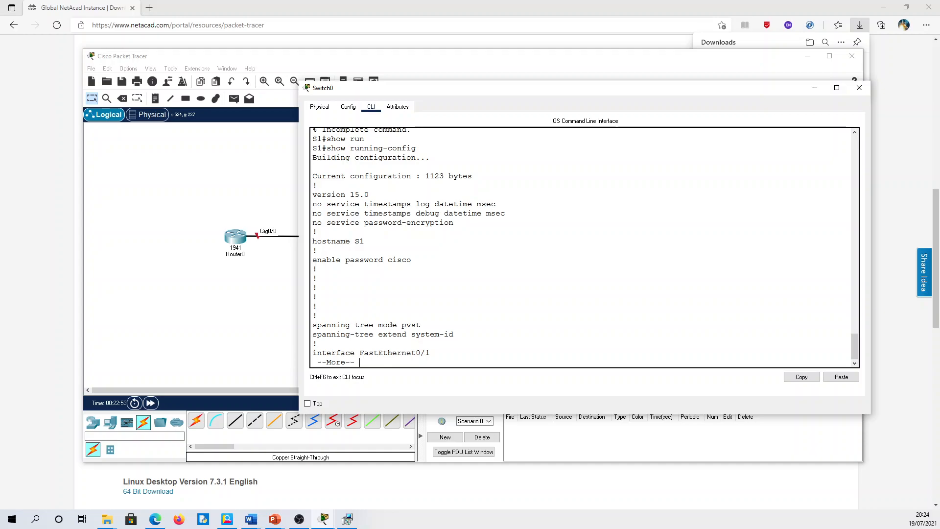
- Page through the running-config, highlighting the plain-text enable and console passwords
left_click_drag(389, 260, 411, 261)
key("space")
key("space")
key("space")
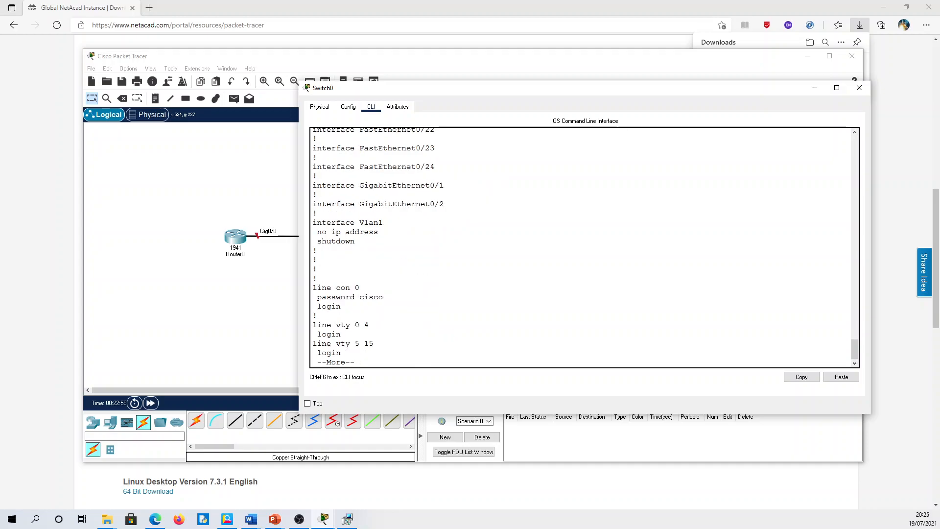
key("space")
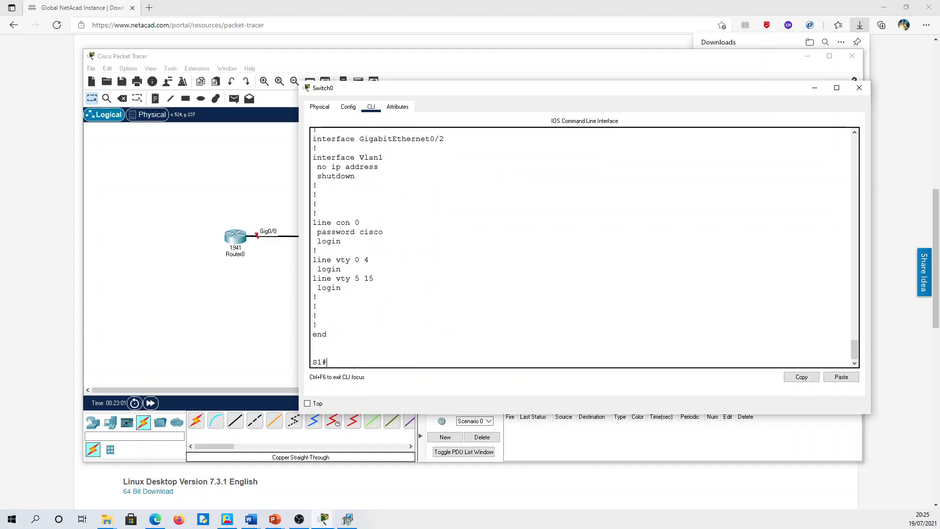
left_click_drag(384, 231, 313, 222)
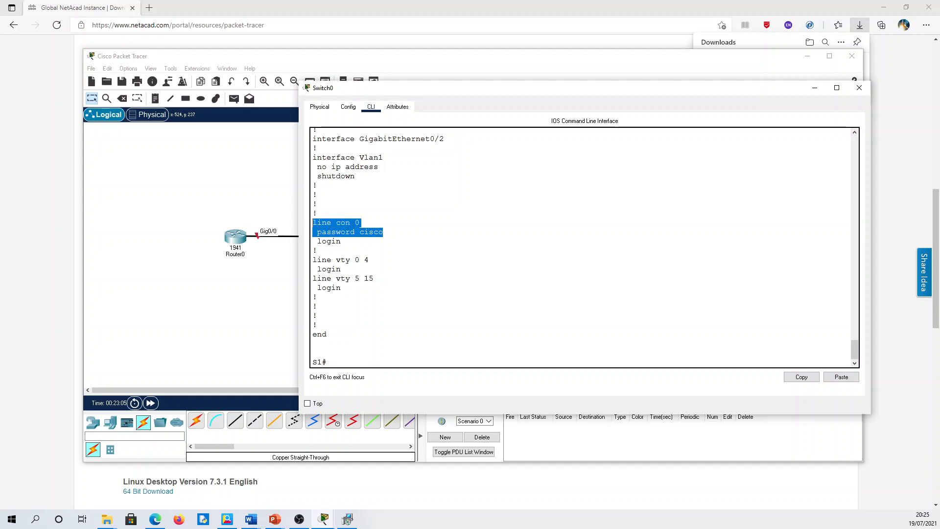
left_click(381, 232)
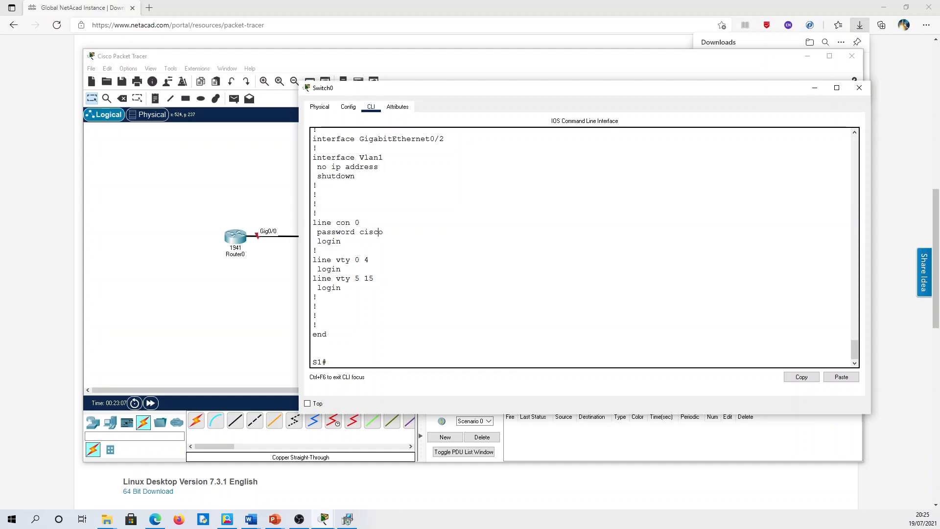
double_click(361, 232)
left_click(367, 360)
- Enable service password-encryption on S1 in config t, then end configuration mode
type("config t")
key("Return")
type("service pas")
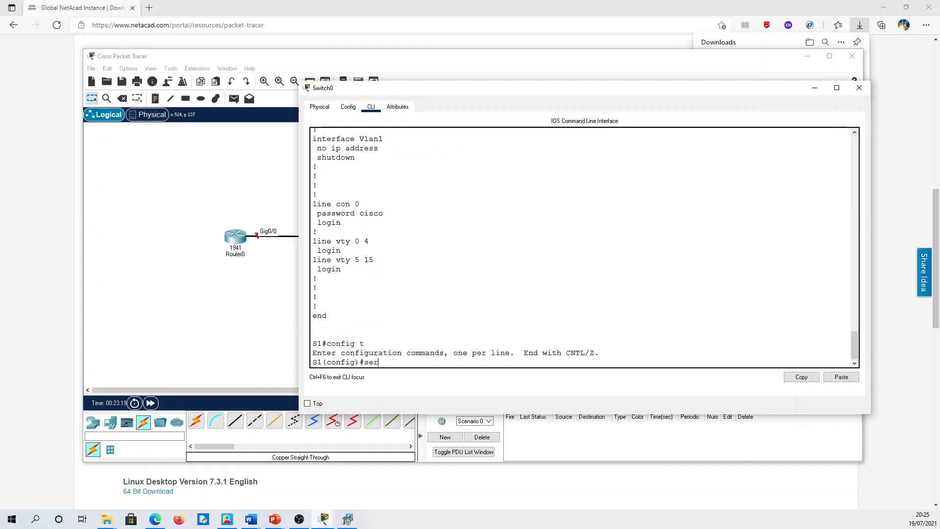
key("Tab")
type("pass")
key("Tab")
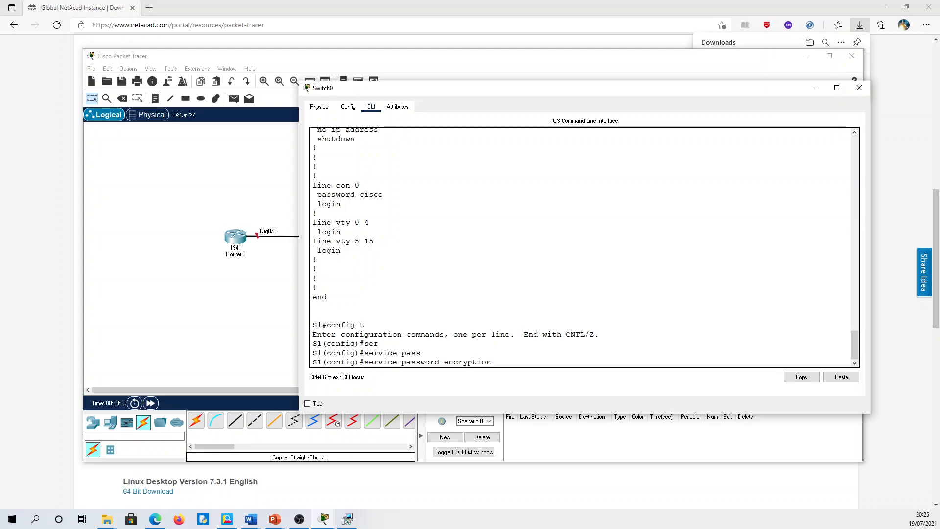
key("Return")
type("end")
key("Return")
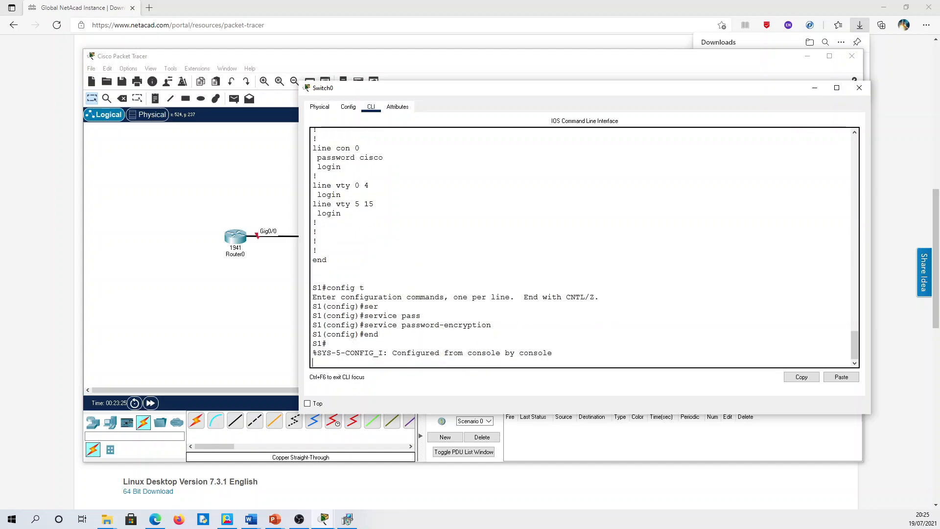
key("Return")
key("Return")
- Run show run and check the enable password now shows as a type 7 string
type("show run")
key("Return")
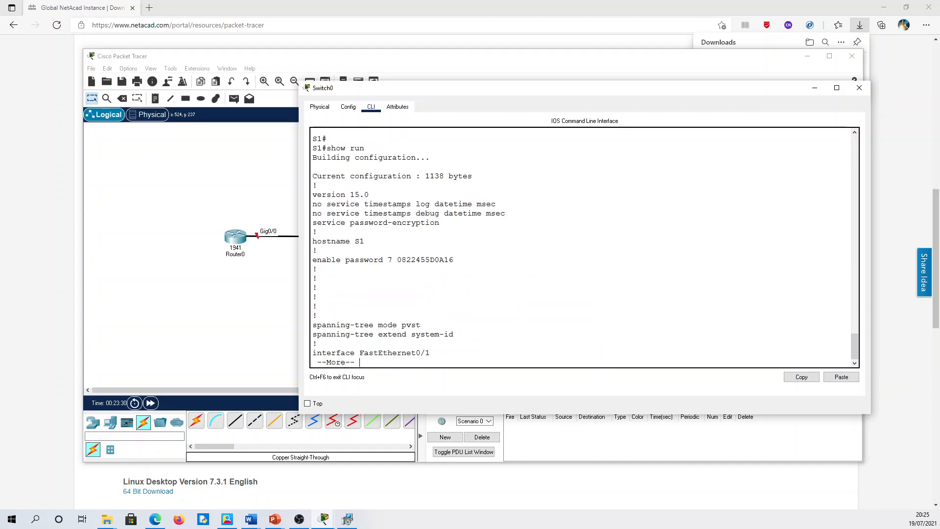
left_click_drag(398, 260, 454, 260)
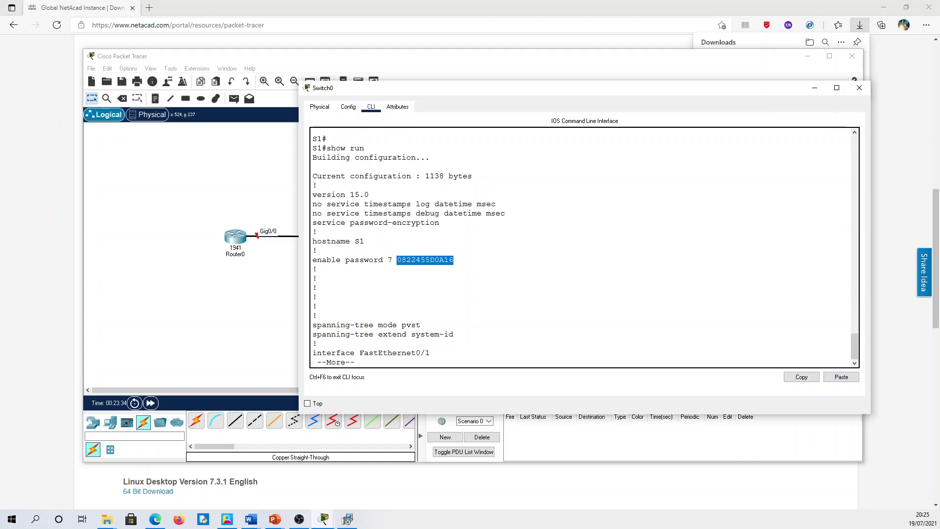
left_click_drag(387, 260, 394, 260)
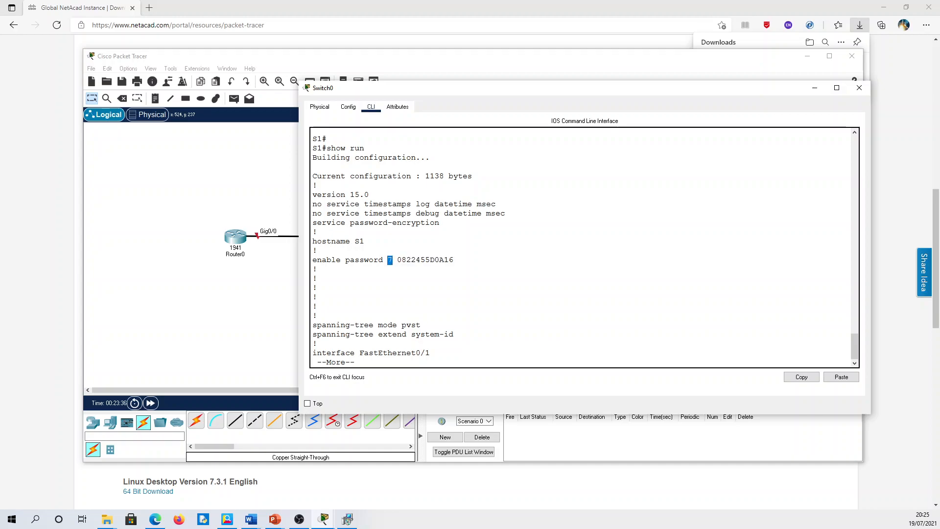
key("space")
key("space")
key("space")
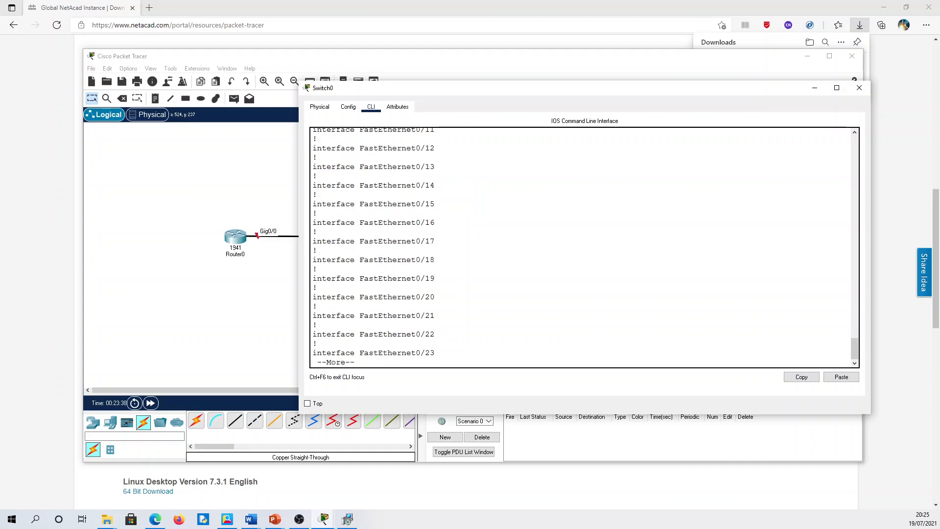
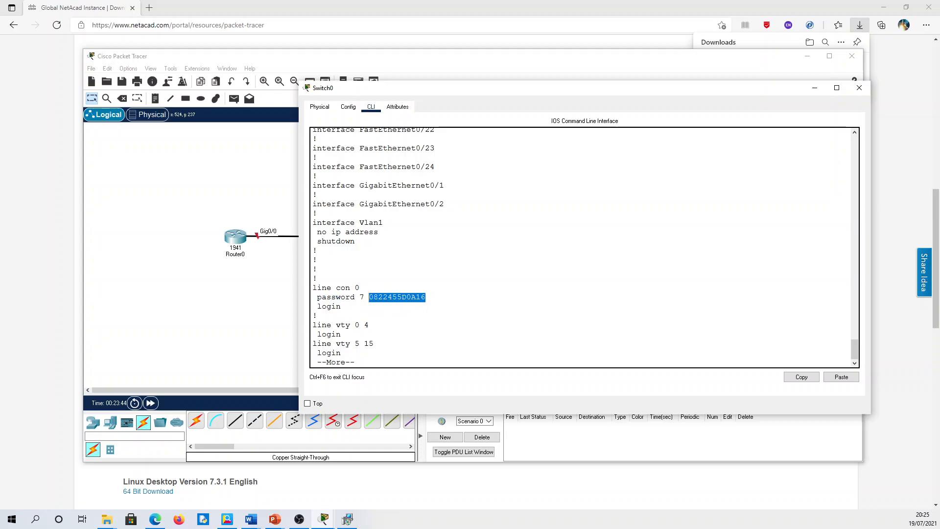
- Finish the show run listing and return to the S1# prompt
key("space")
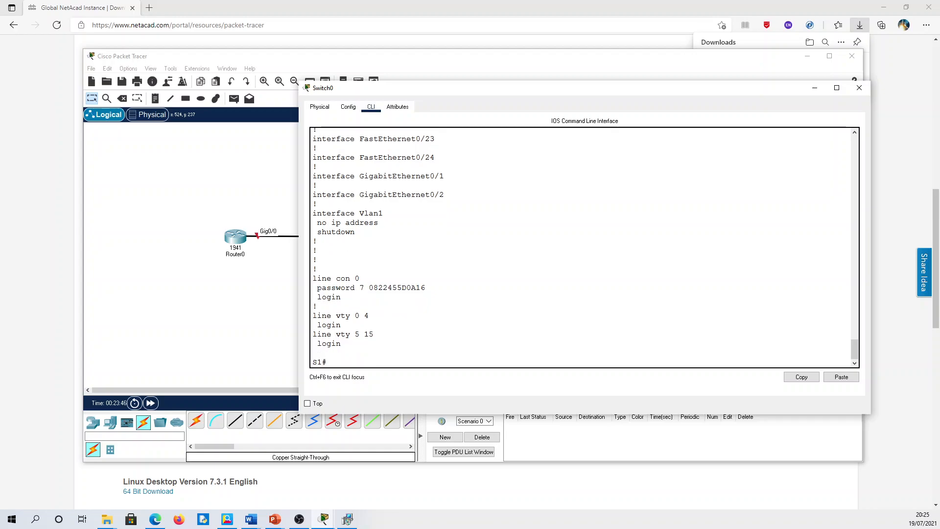
- In config t, set an enable secret password on S1, then end configuration mode
type("config t")
key("Return")
type("ena")
key("Tab")
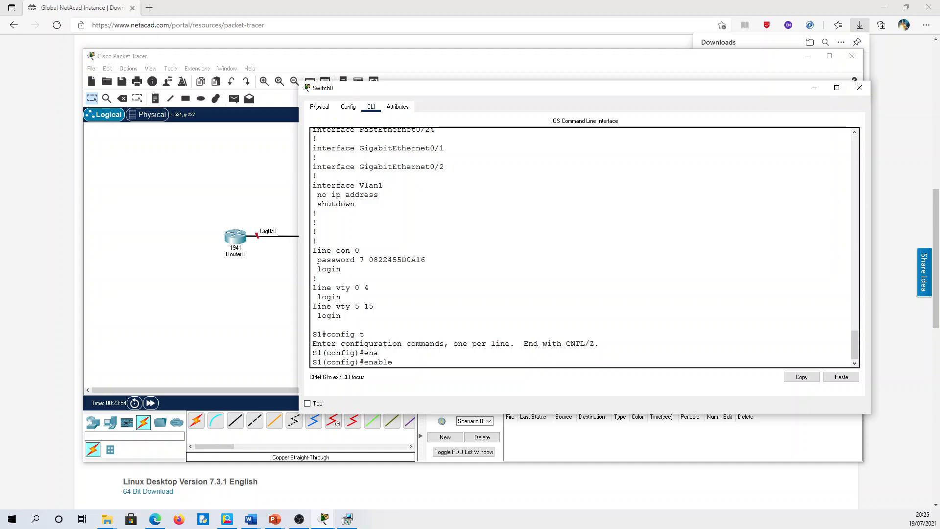
type("se")
key("Tab")
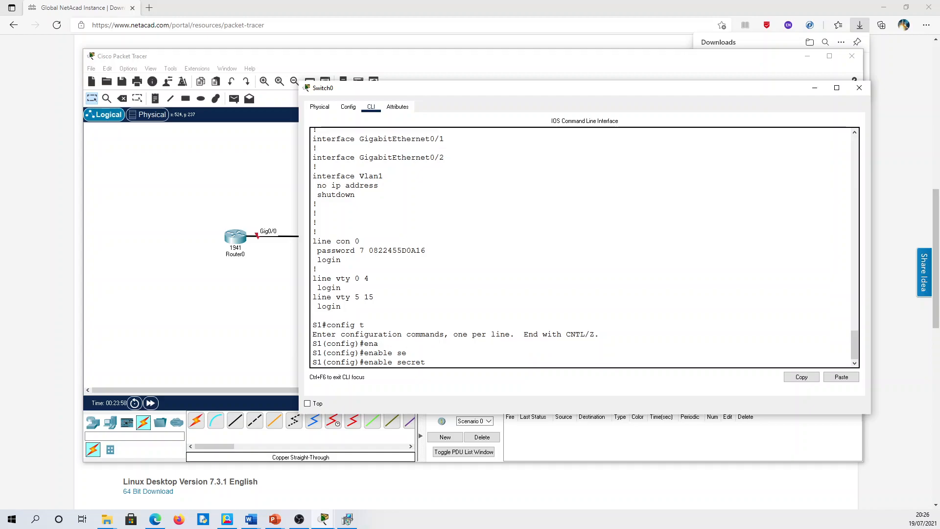
type("cisco123")
key("Return")
type("end")
key("Return")
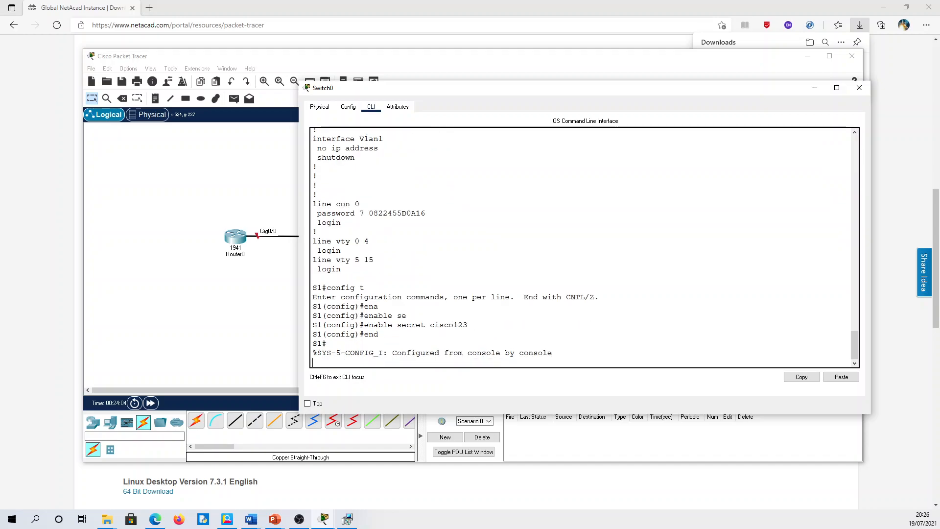
key("Return")
- Run show run and highlight the enable secret's type 5 marker and the type 7 enable password
type("show run")
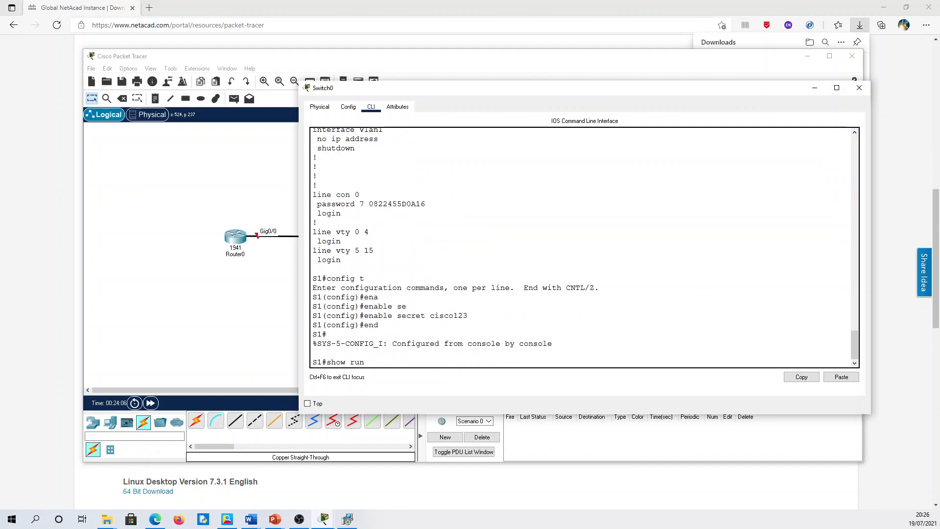
key("Return")
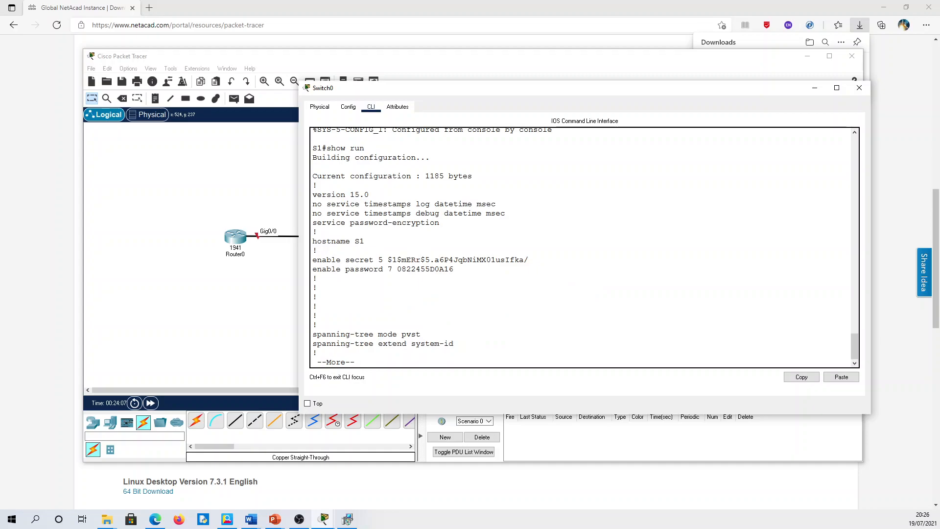
left_click_drag(374, 260, 528, 261)
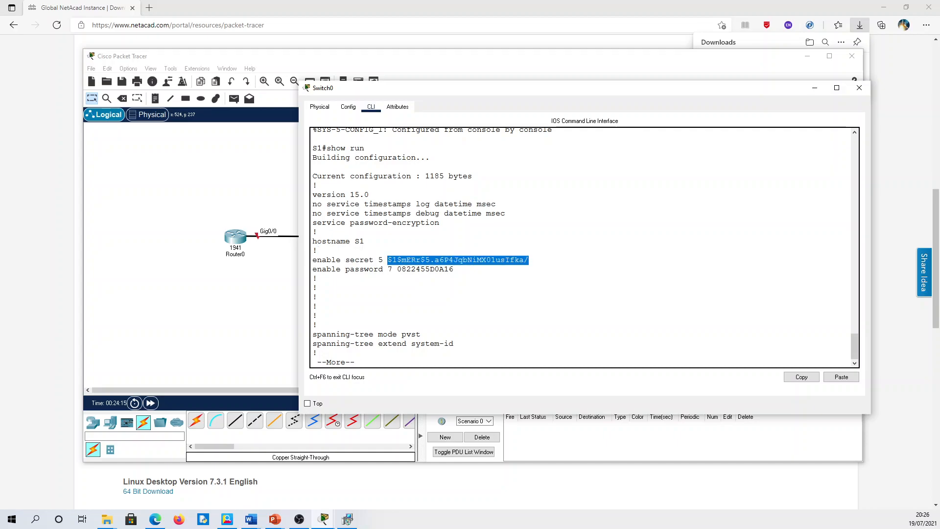
left_click_drag(384, 260, 378, 260)
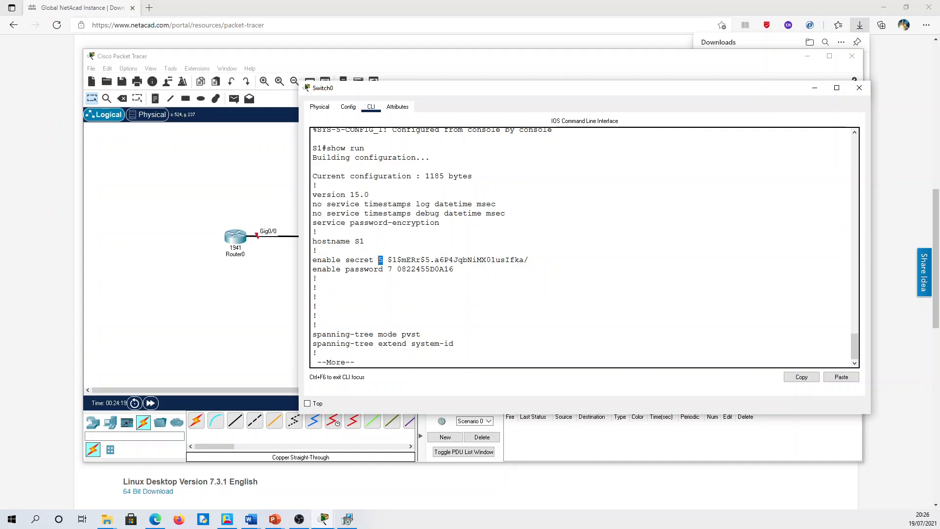
left_click_drag(393, 269, 388, 269)
- Highlight service password-encryption and the hashed enable secret value, then exit the listing
left_click_drag(441, 223, 312, 222)
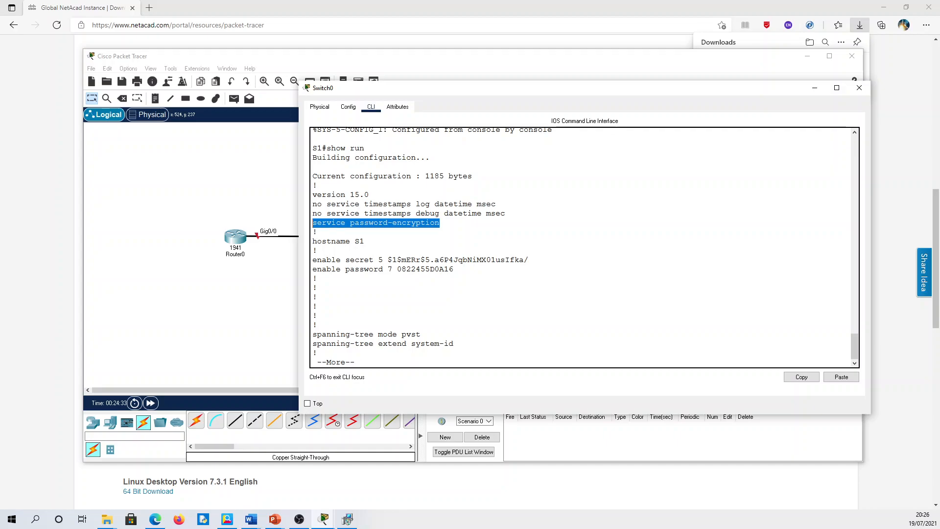
left_click_drag(374, 260, 345, 261)
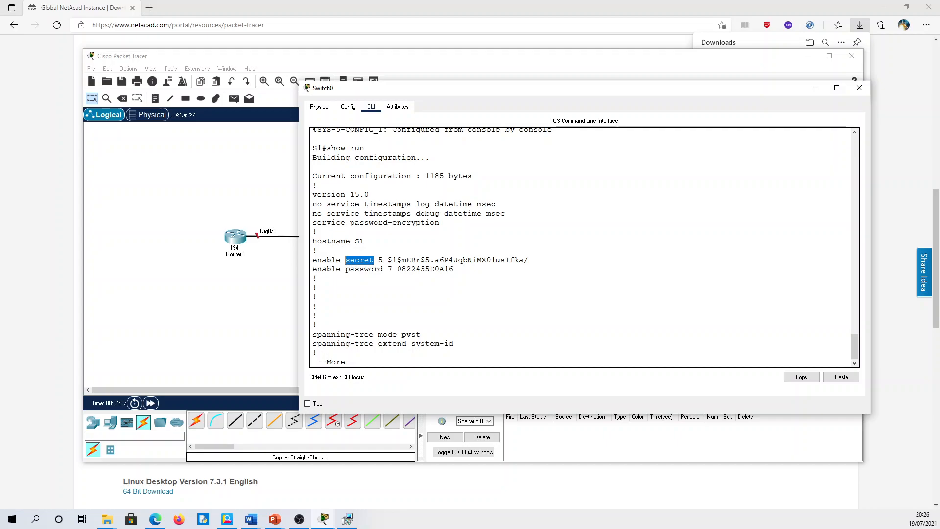
left_click_drag(387, 260, 529, 260)
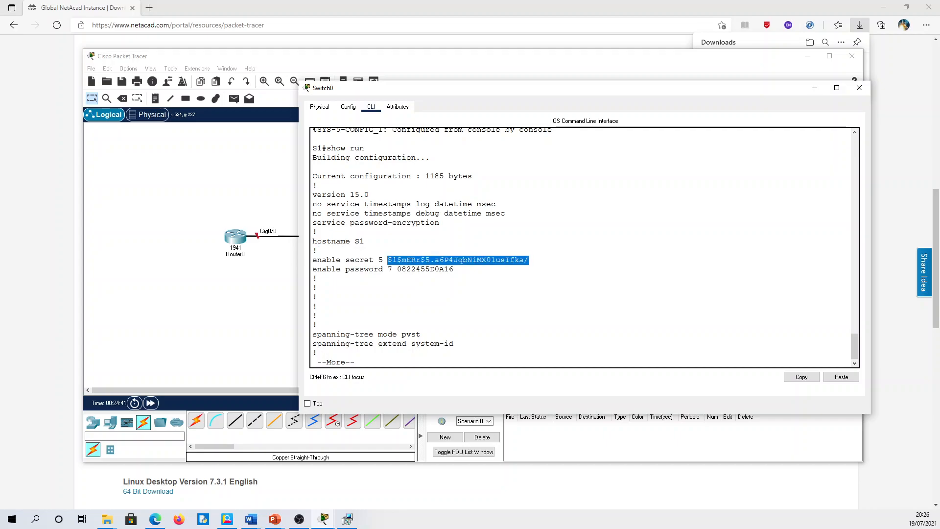
key("ctrl+c")
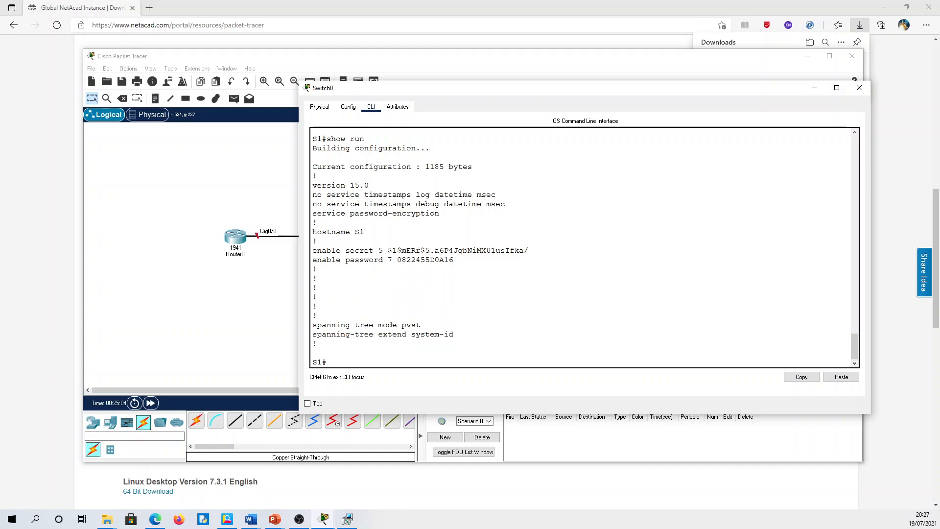
- In global configuration, set a password on line vty 0 4
type("config t")
key("Return")
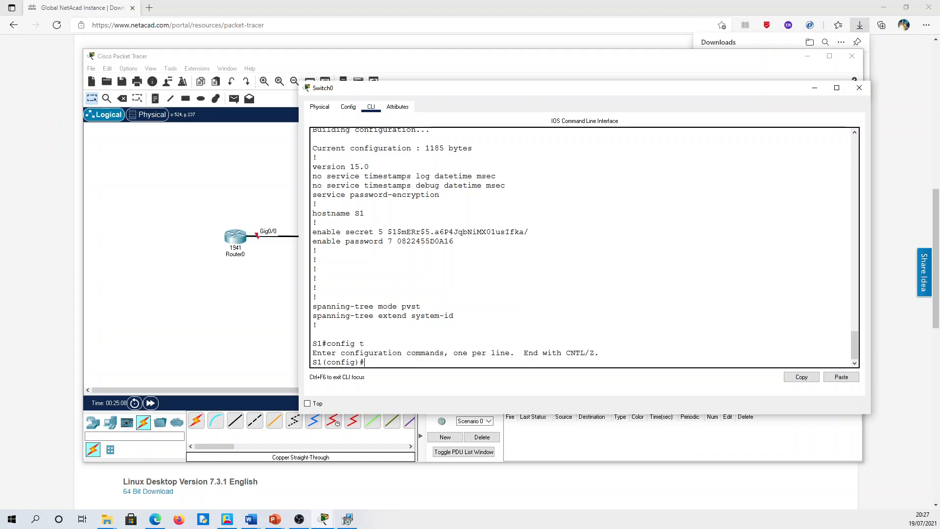
type("line vty 0 4")
key("Return")
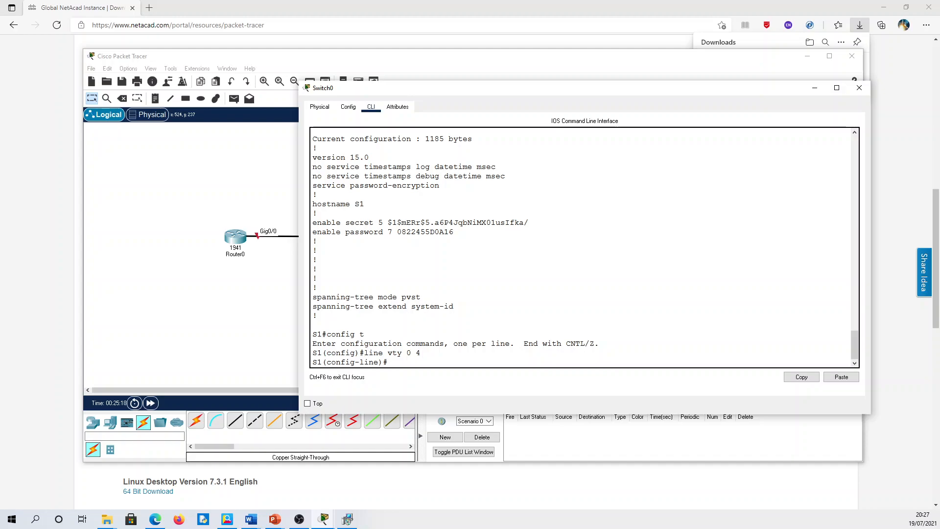
type("pass")
key("Tab")
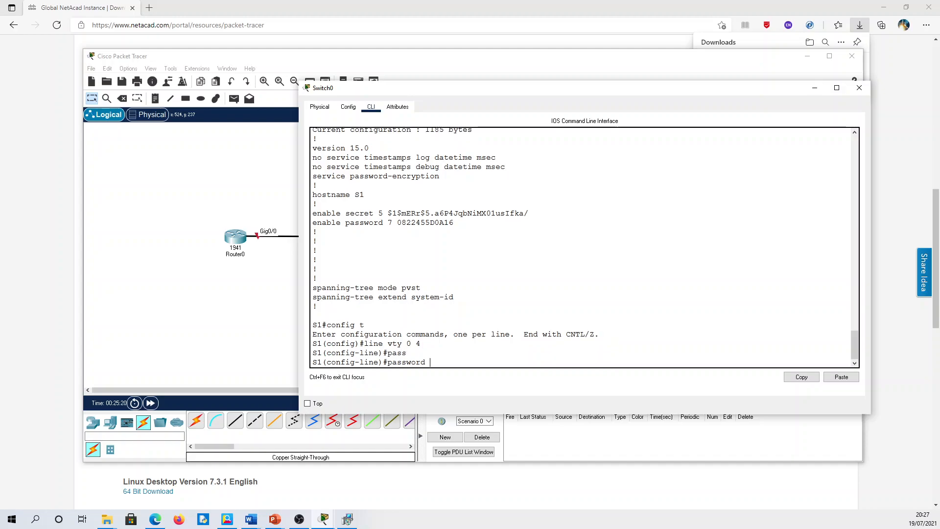
type("cisco")
key("Return")
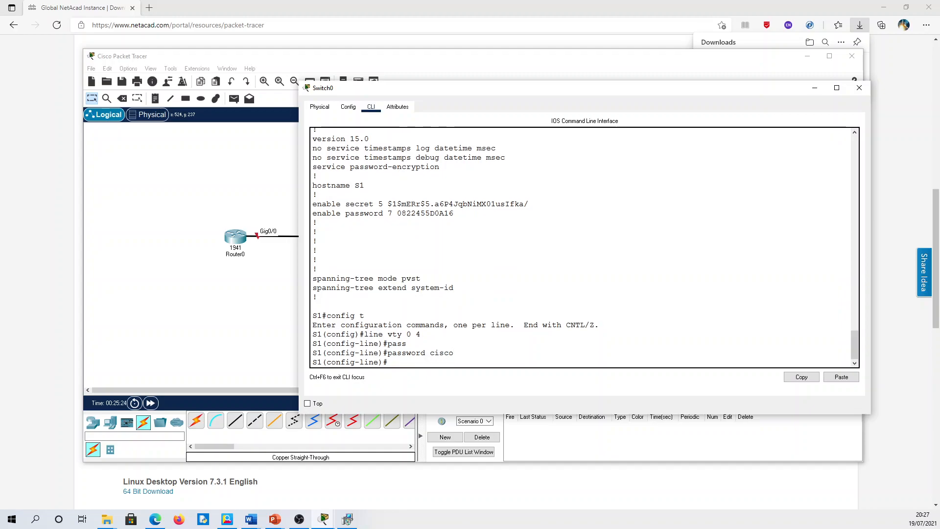
- Require login on the VTY lines and return to the S1# prompt
type("login")
key("Return")
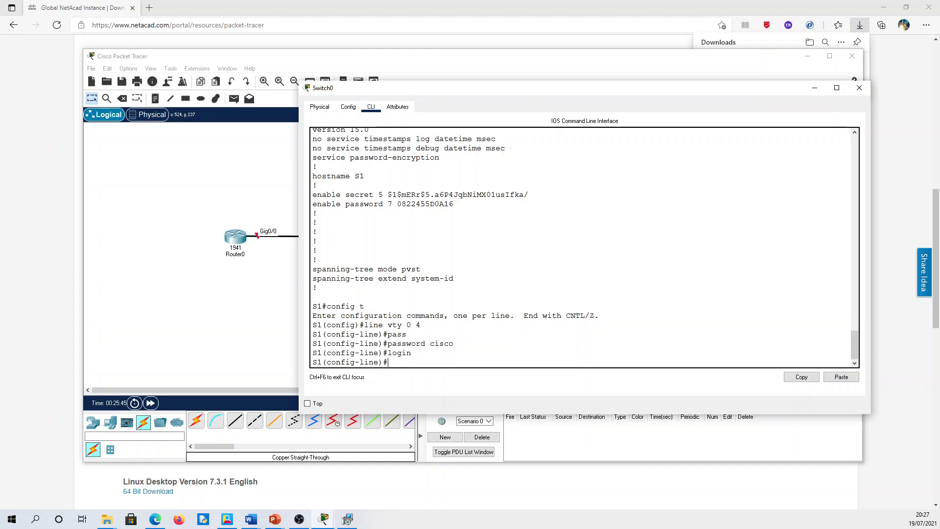
key("BackSpace")
type("end")
key("Return")
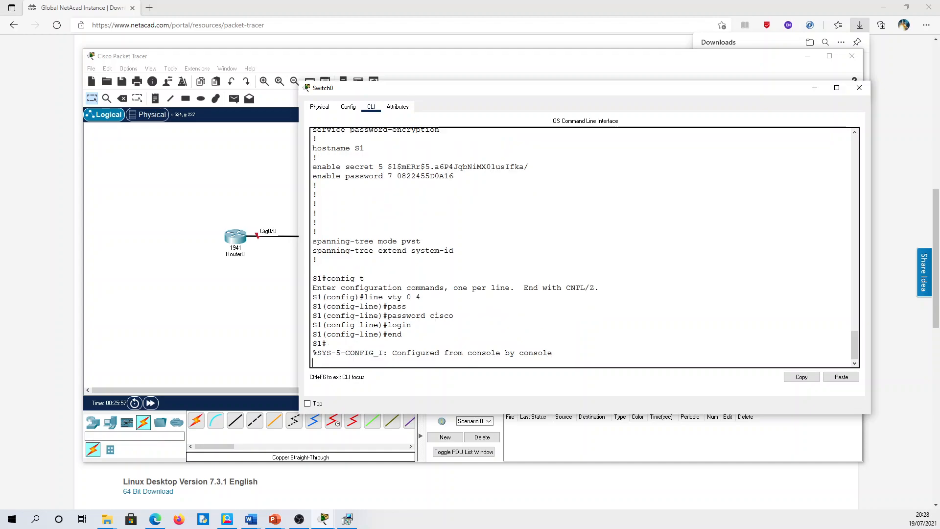
key("Return")
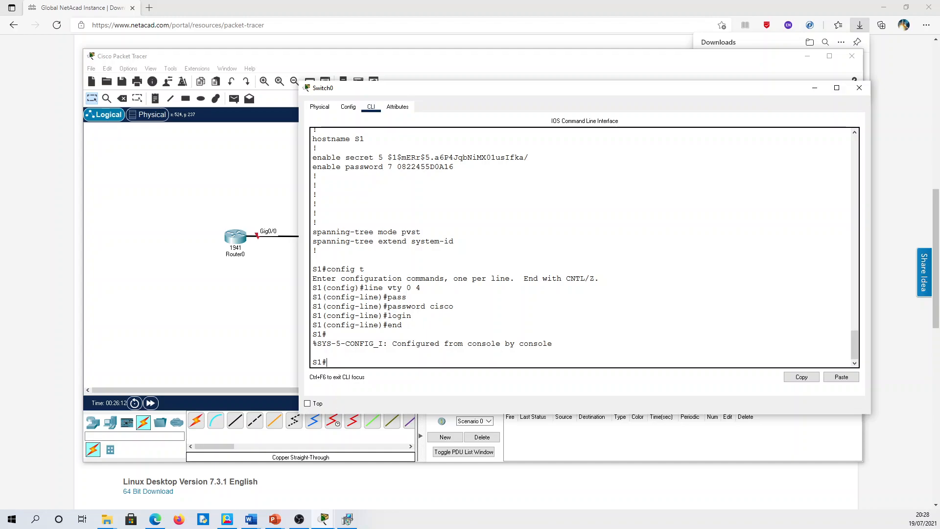
- Run show run, page to line vty 0 4, and highlight its type 7 encrypted password
type("show run")
key("Return")
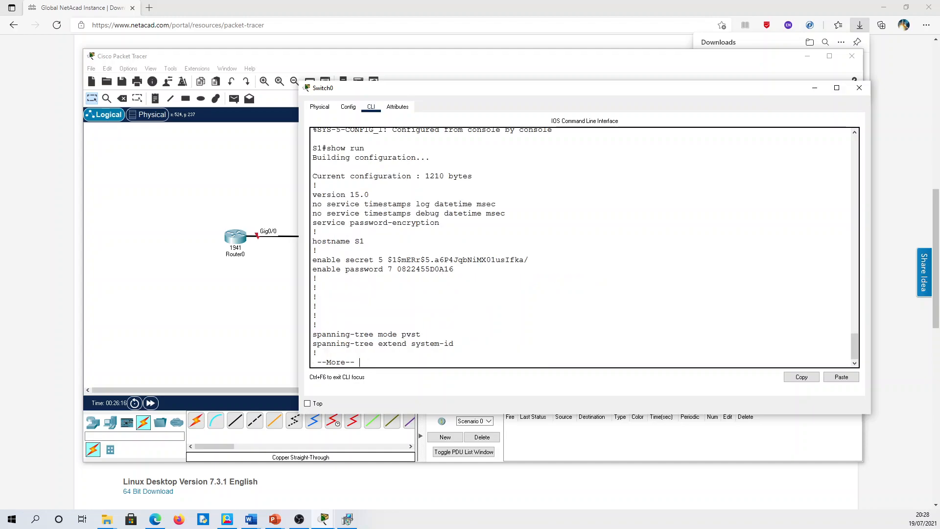
key("space")
key("space")
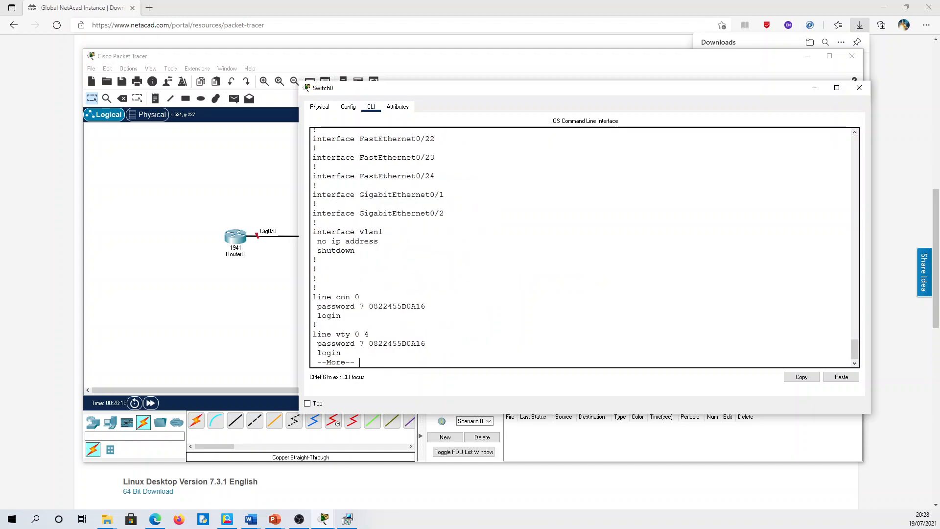
key("space")
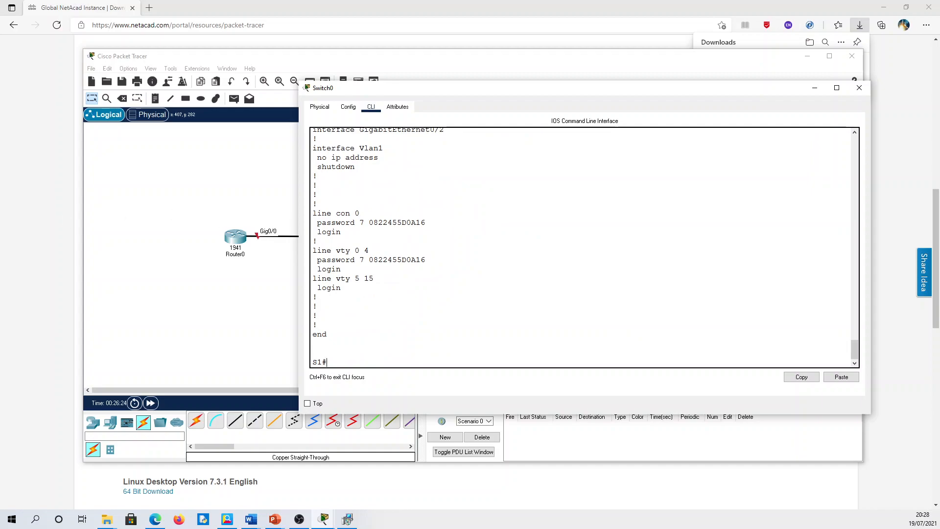
left_click_drag(355, 250, 369, 250)
left_click_drag(370, 260, 426, 260)
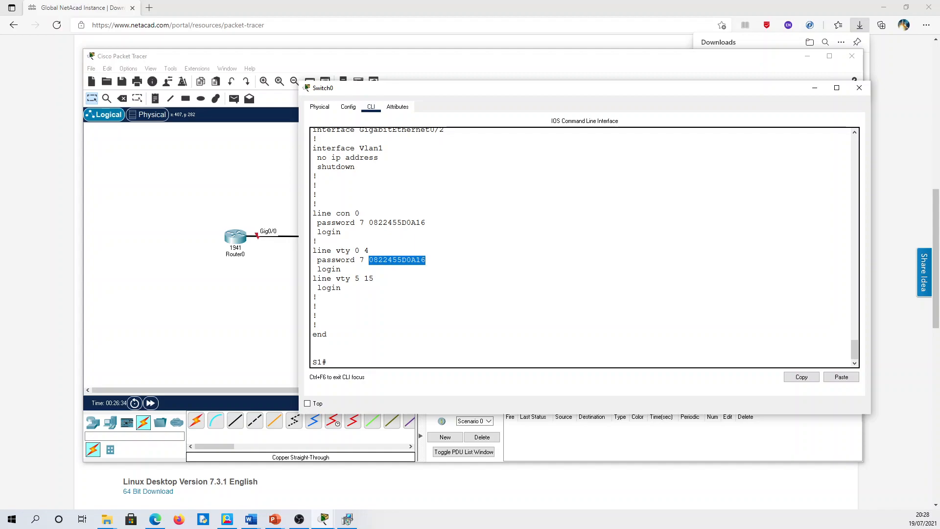
- Highlight the vty password keyword, service password-encryption, and the encrypted VTY password again
left_click_drag(359, 260, 336, 260)
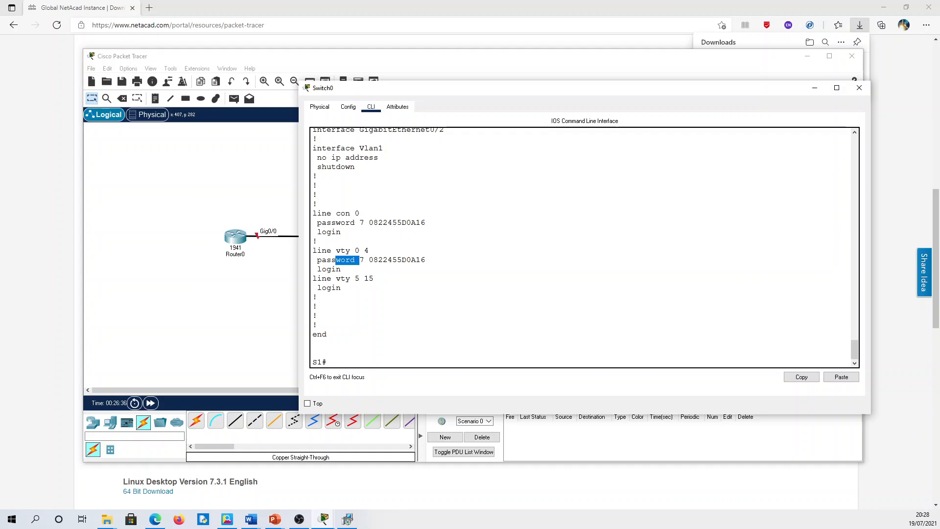
scroll(583, 247, "up", 15)
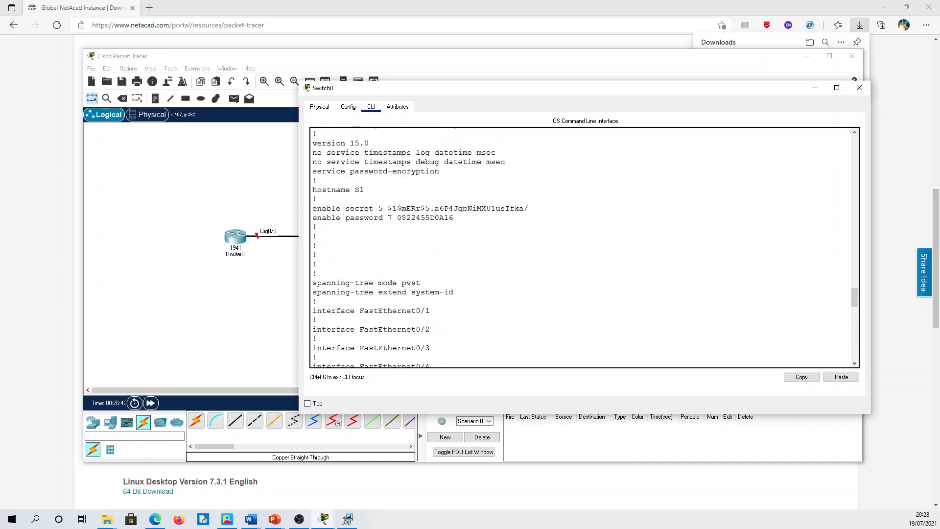
left_click_drag(350, 172, 440, 171)
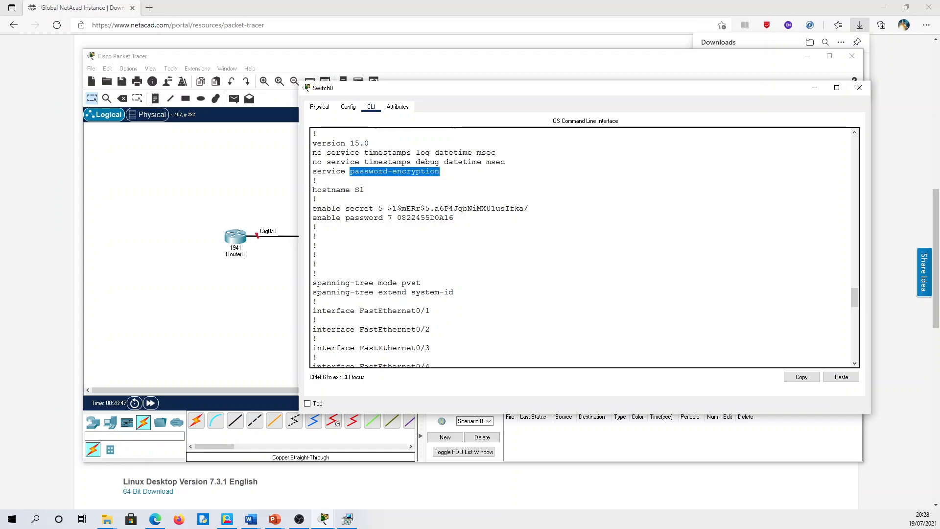
scroll(583, 248, "down", 20)
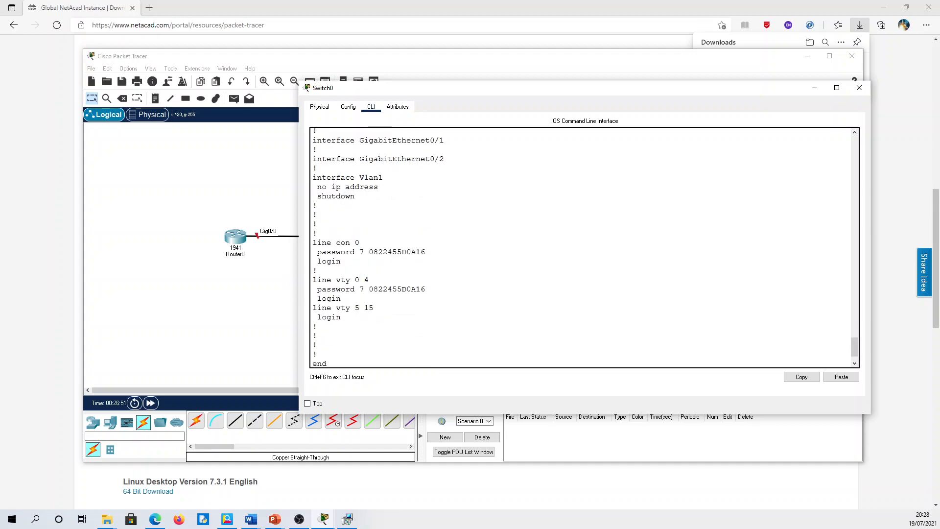
left_click_drag(369, 289, 425, 289)
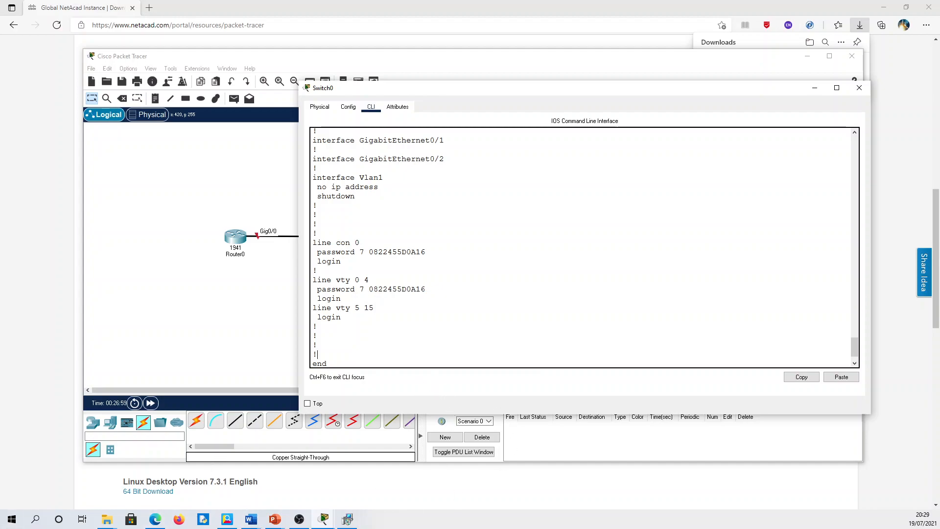
- Remove the stray backslash at the S1# prompt and drag the Switch0 window right to uncover Switch0
key("Return")
type("\\")
key("BackSpace")
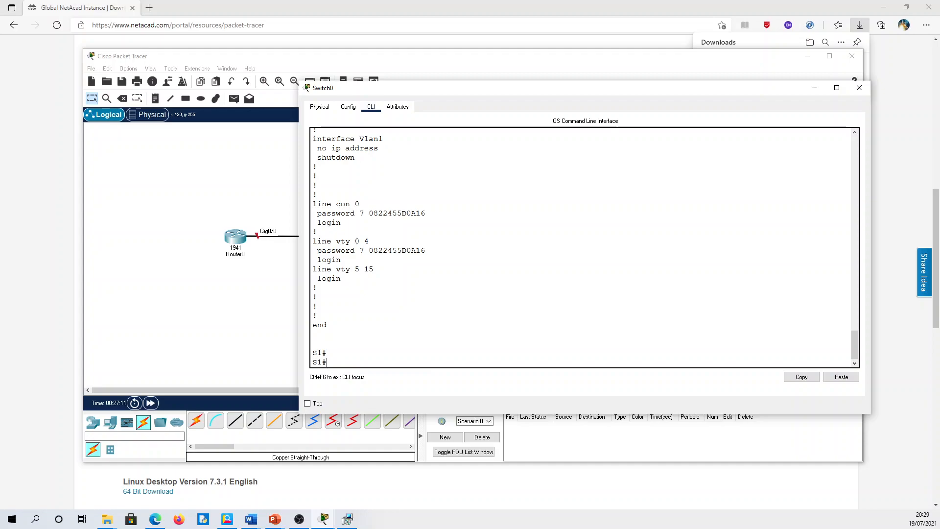
left_click_drag(419, 86, 504, 87)
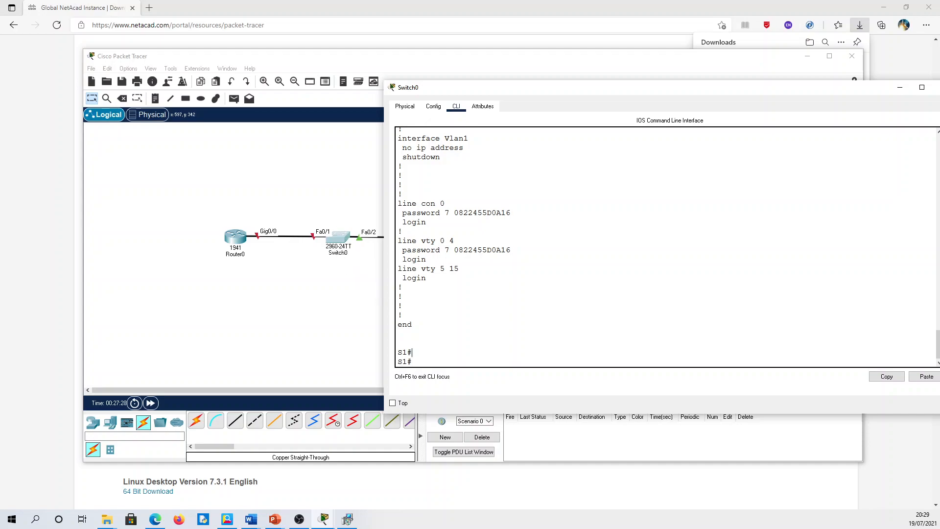
- Give interface VLAN 1 the address 192.168.1.1 255.255.255.0 and enable it with no shut
type("config t")
key("Return")
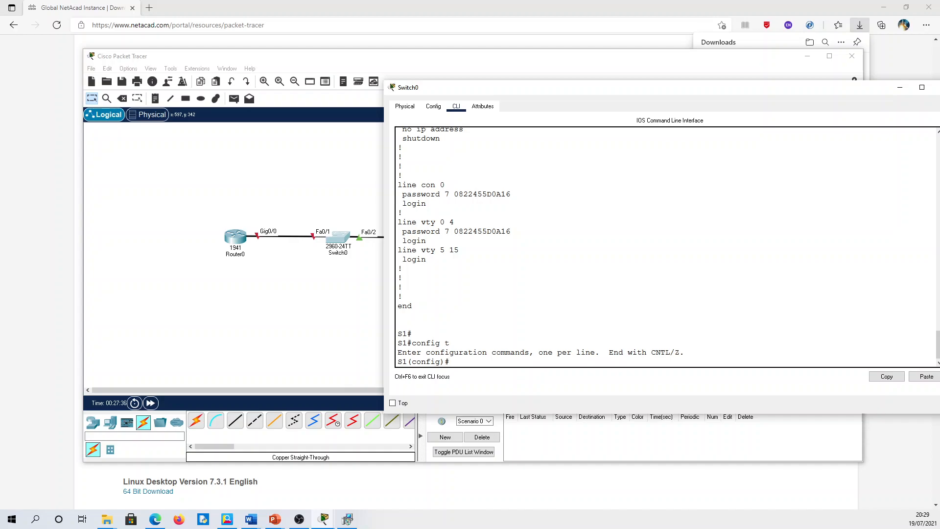
type("int vlan 1")
key("Return")
type("i")
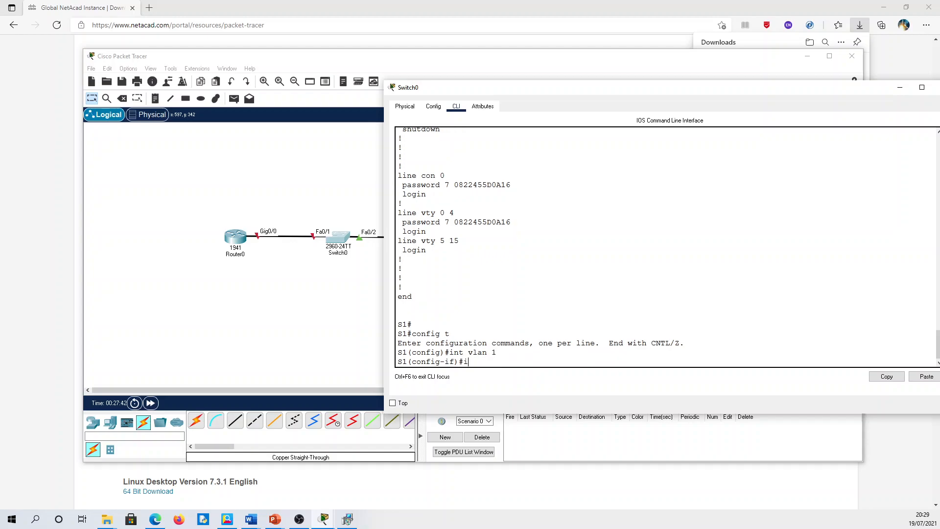
type("p add 192.168.1.1 255.255.255.0")
key("Return")
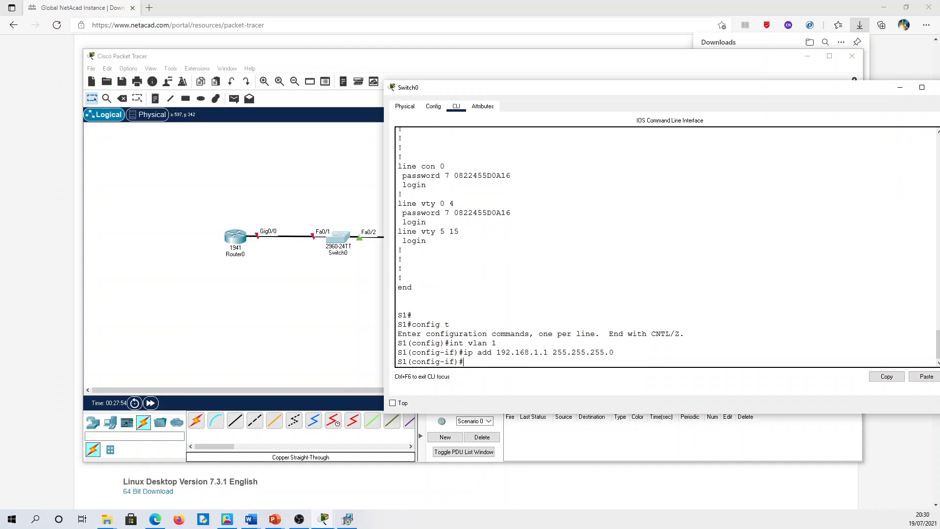
type("no shut")
key("Return")
- Return to privileged mode, enter show ip int brief, and widen the switch console
key("Return")
type("end")
key("Return")
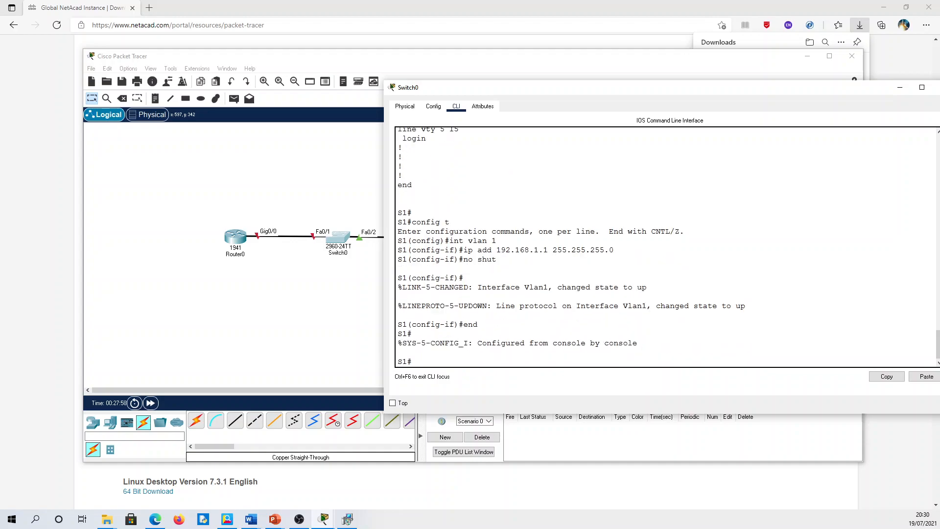
key("Return")
key("Return")
type("show ip int brief")
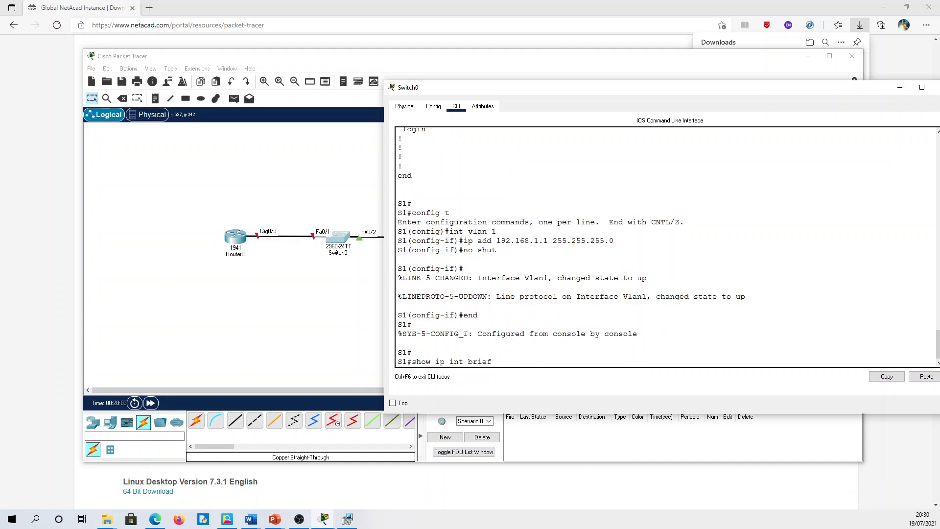
left_click_drag(385, 352, 306, 352)
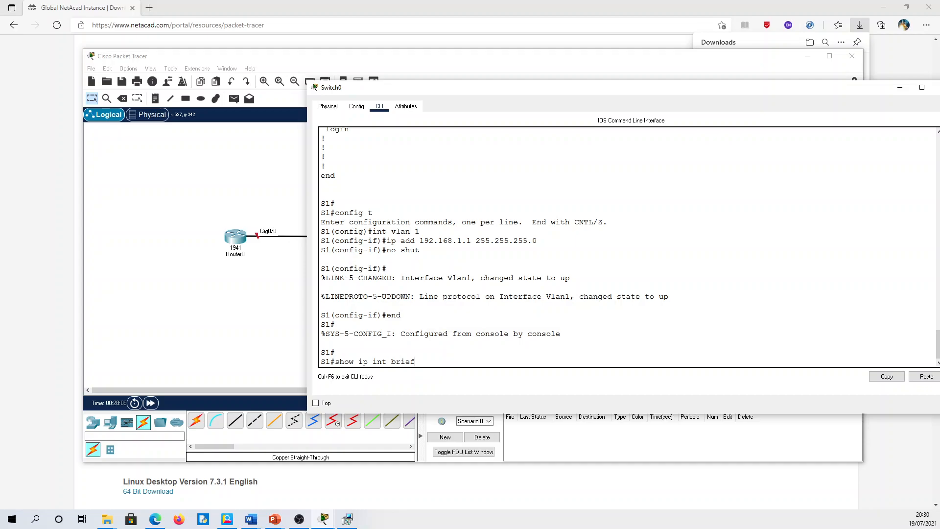
- Run show ip int brief and highlight the FastEthernet rows and Vlan1's 192.168.1.1 up/up line
key("Return")
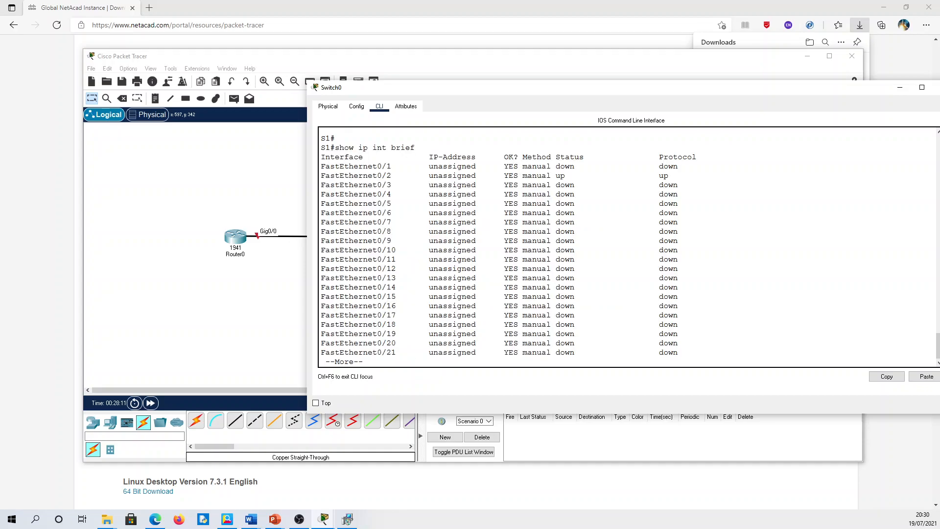
left_click_drag(321, 166, 678, 167)
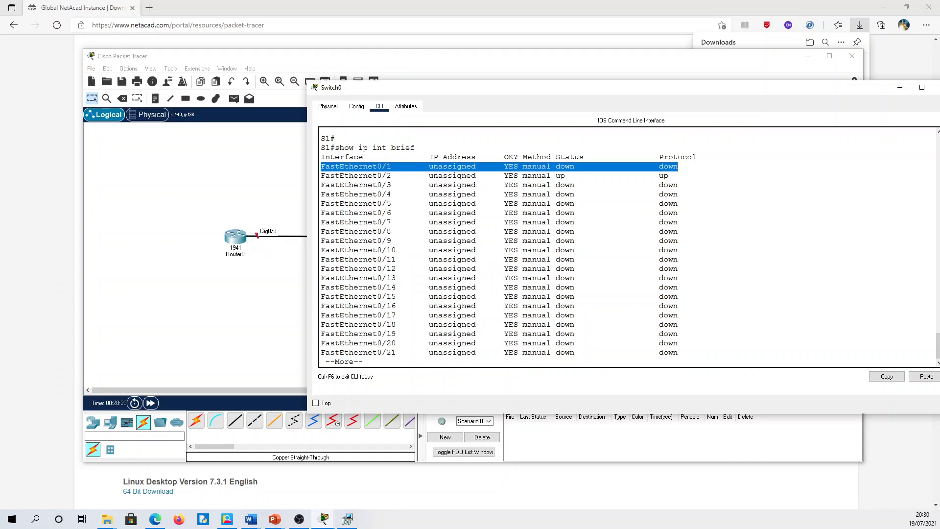
left_click_drag(358, 175, 674, 176)
left_click_drag(572, 92, 704, 86)
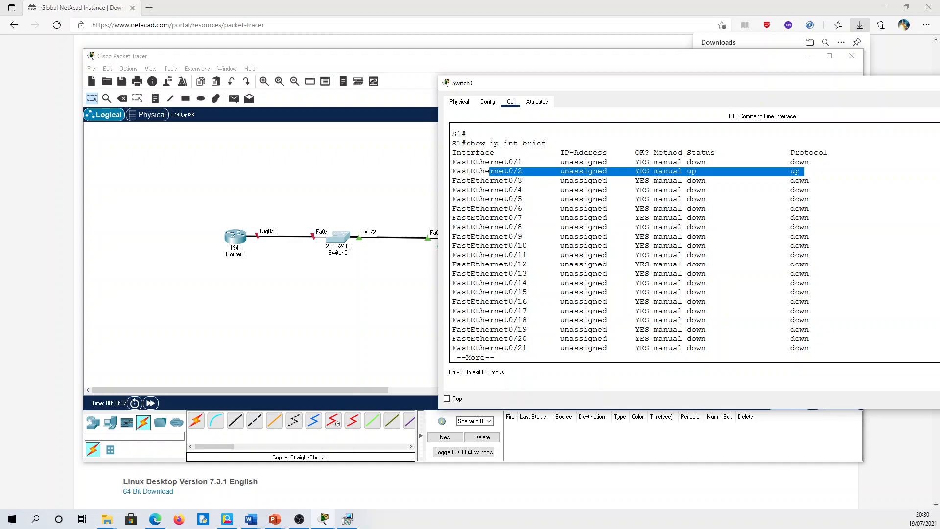
key("space")
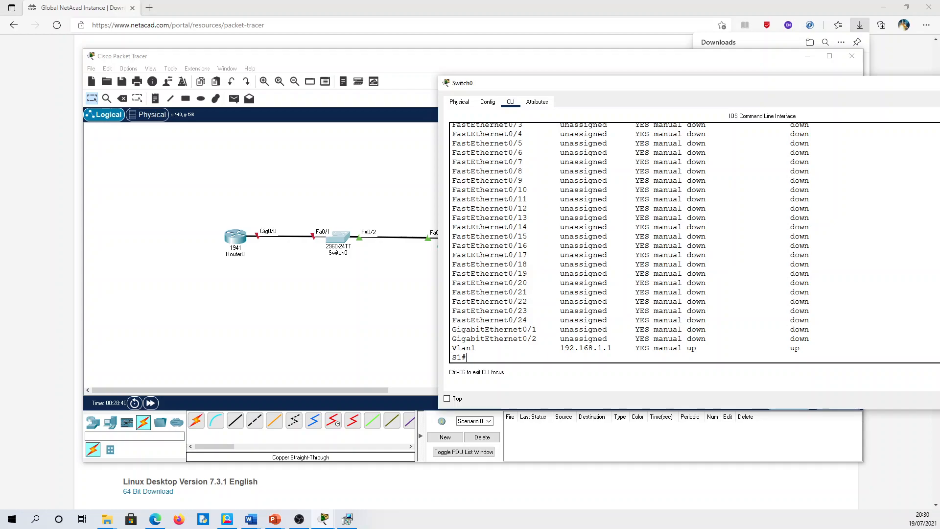
left_click_drag(452, 348, 603, 348)
left_click_drag(688, 349, 800, 348)
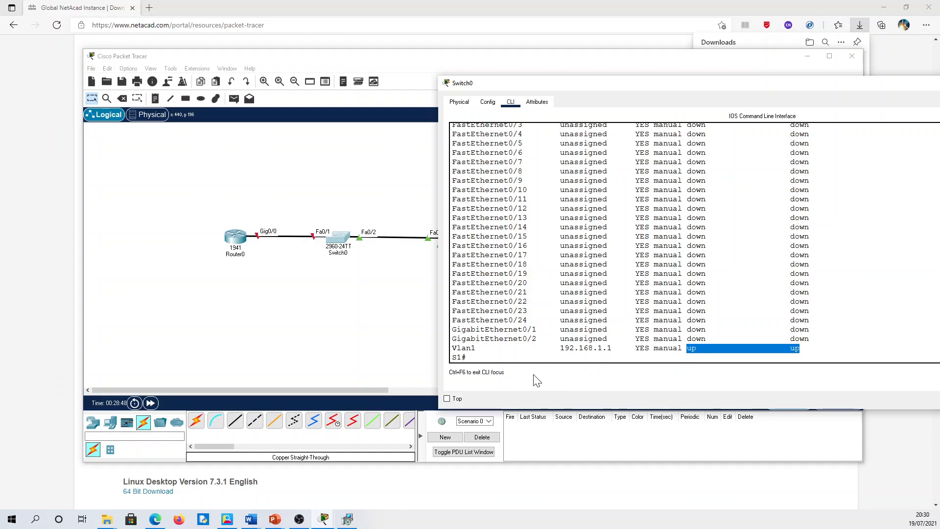
- Open PC0's Desktop IP Configuration panel
left_click(409, 346)
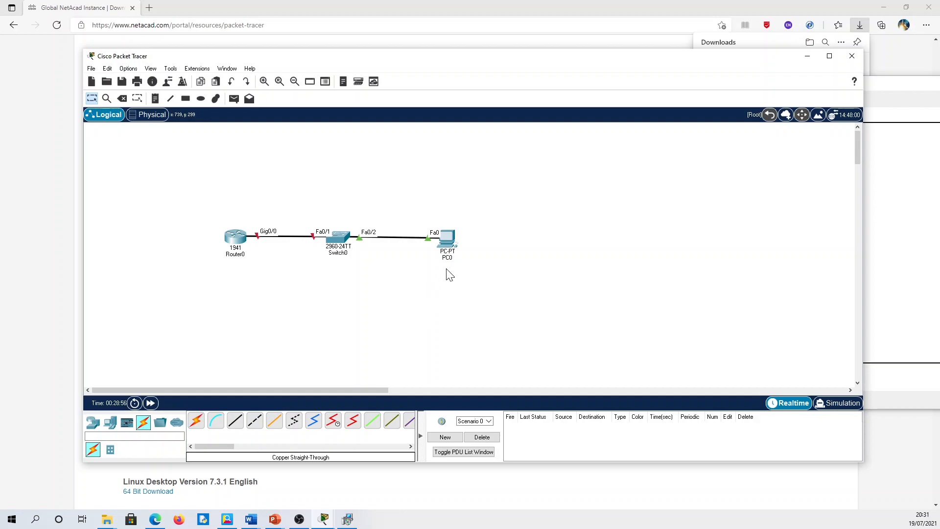
left_click(450, 242)
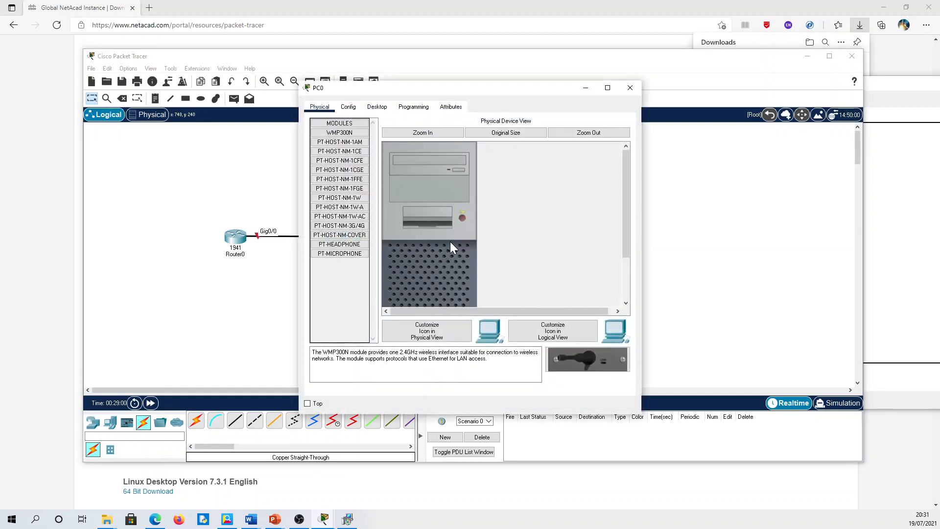
left_click(377, 107)
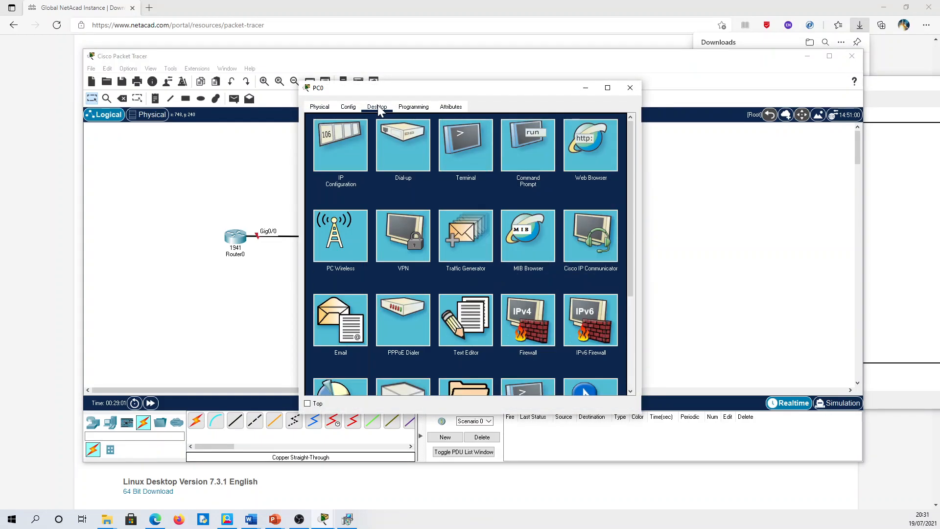
left_click(351, 153)
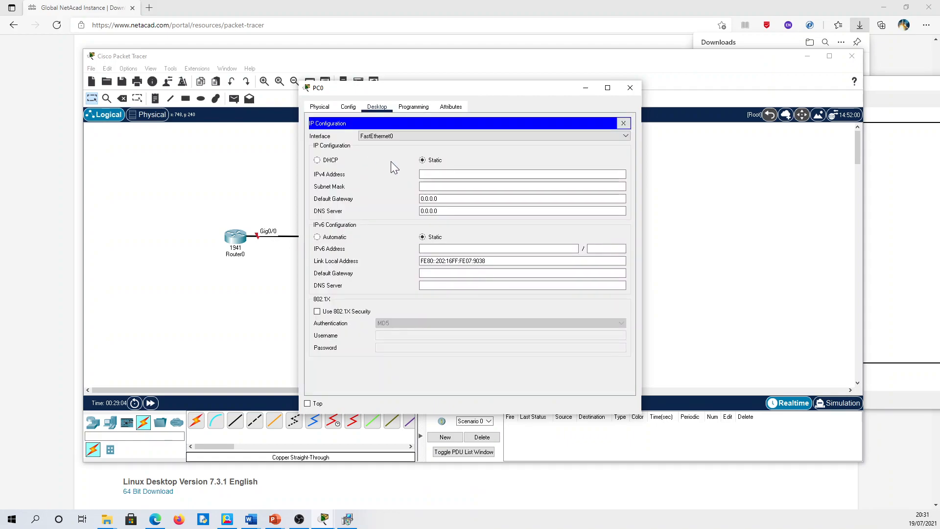
- Set PC0 to 192.168.1.10, mask 255.255.255.0, gateway 192.168.1.1, and close the panel
left_click(445, 174)
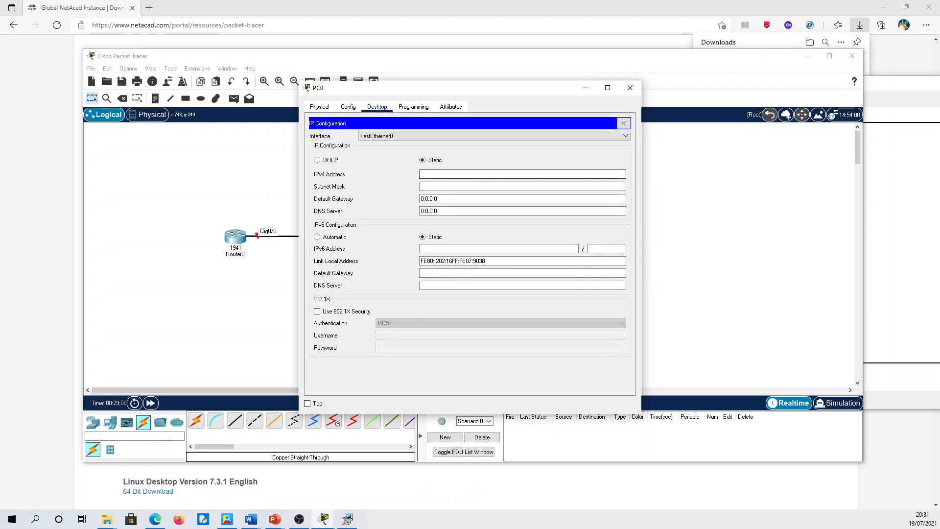
type("192.1")
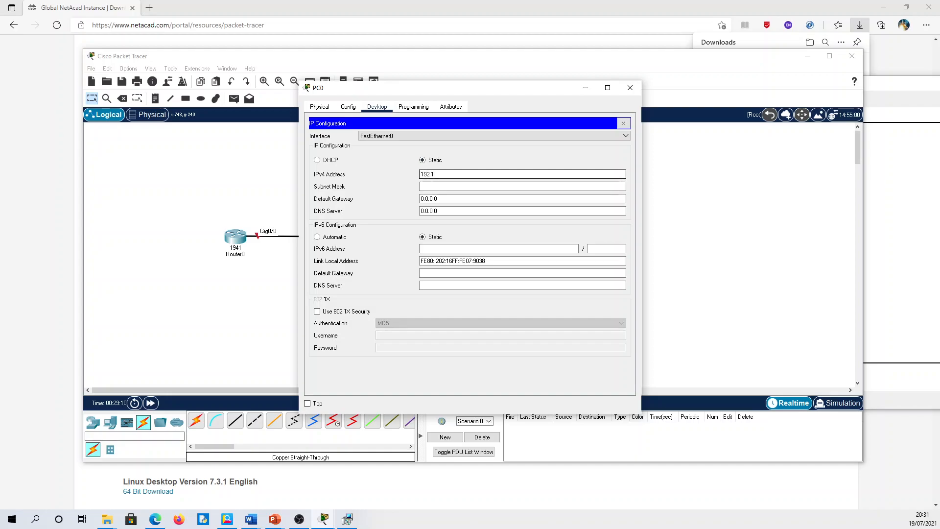
type("68.1.10")
key("Tab")
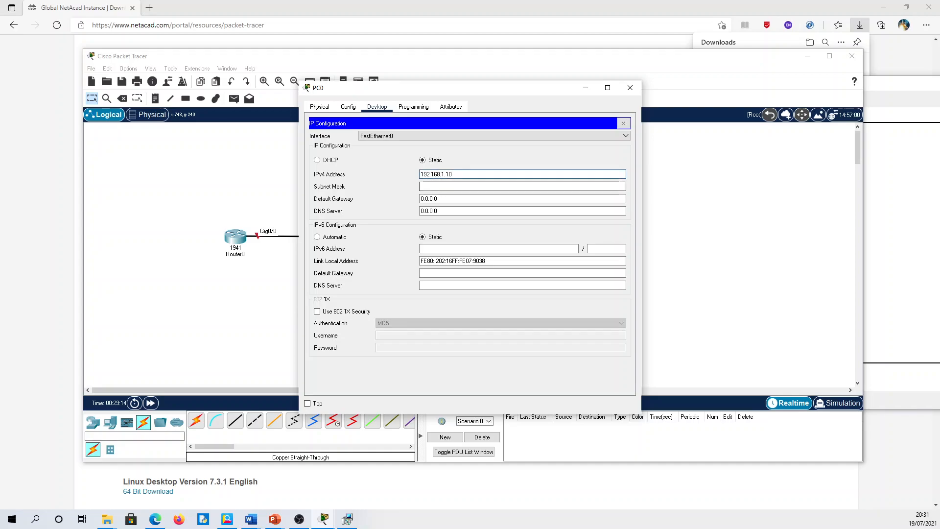
key("Tab")
type("192.168.1.1")
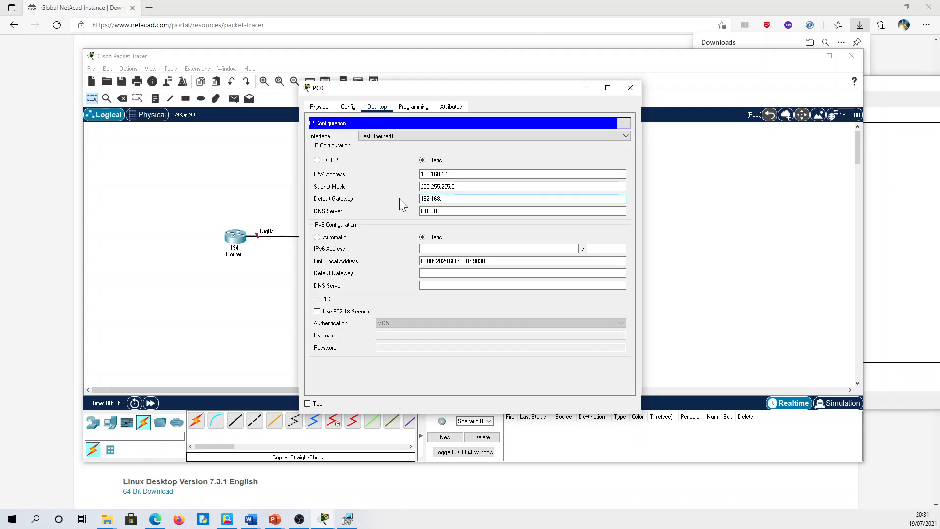
left_click(623, 123)
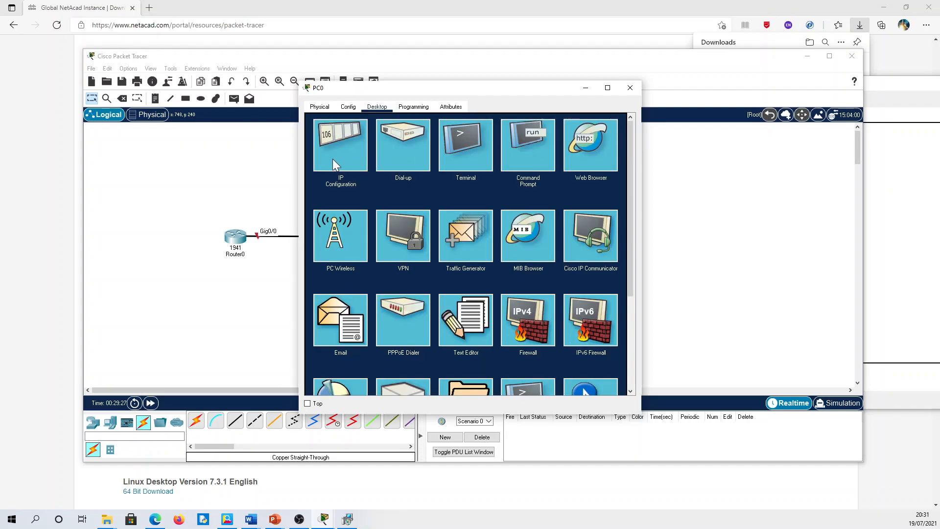
- Ping 192.168.1.1 twice from PC0's Command Prompt, then open Router0's window
left_click_drag(401, 92, 592, 92)
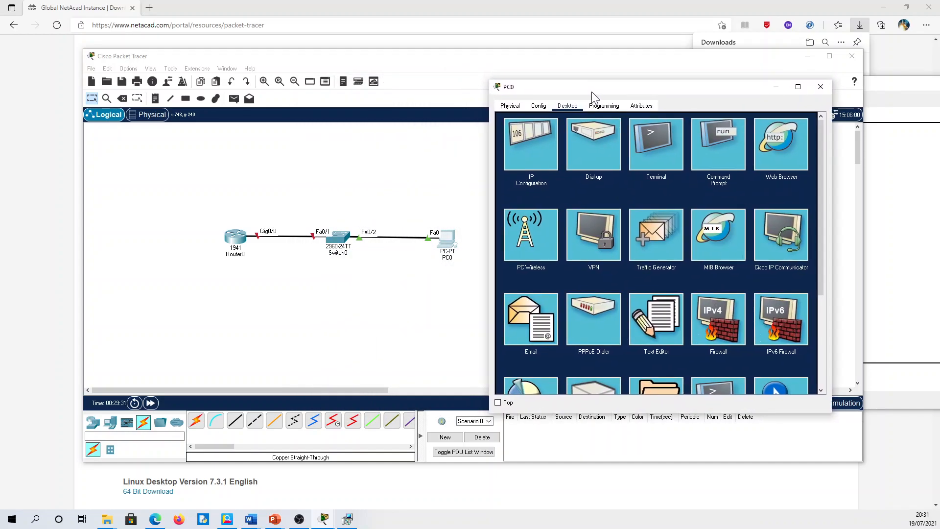
left_click(721, 152)
type("p")
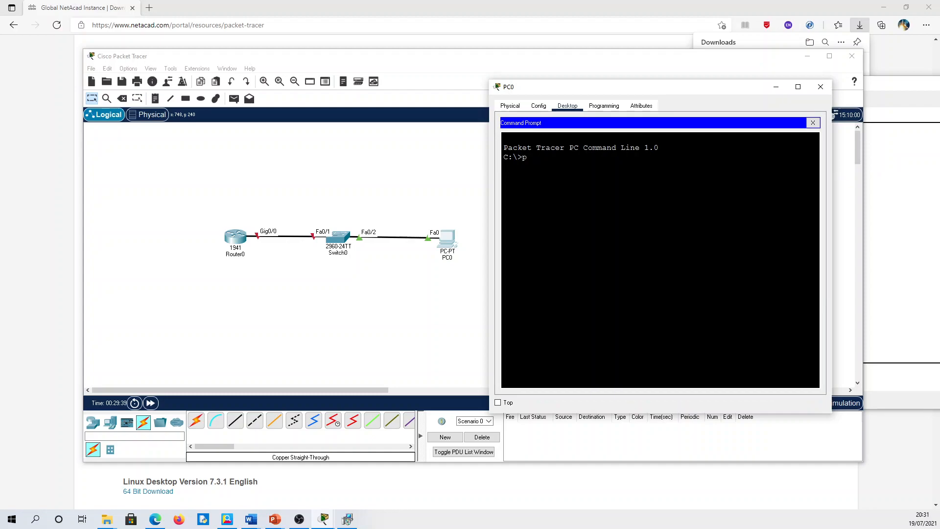
type("ing 192.168.1.1")
key("Return")
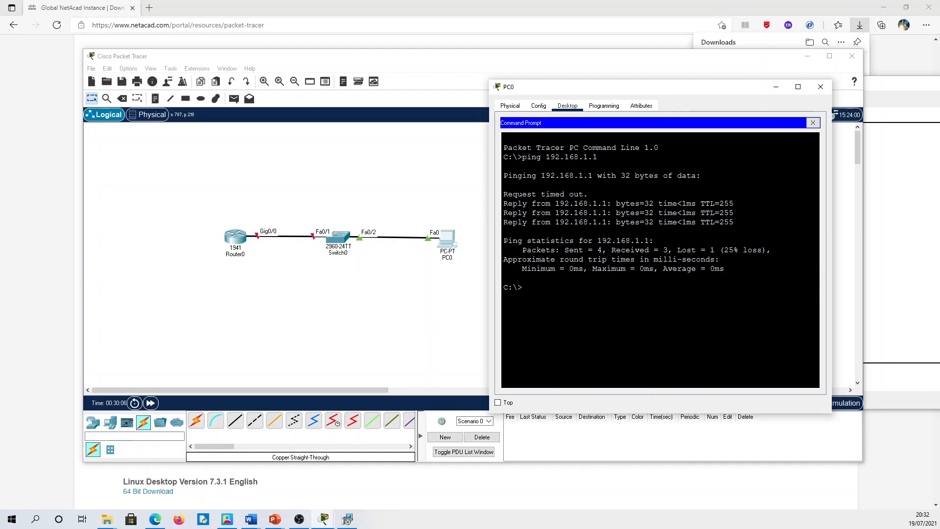
key("Up")
key("Return")
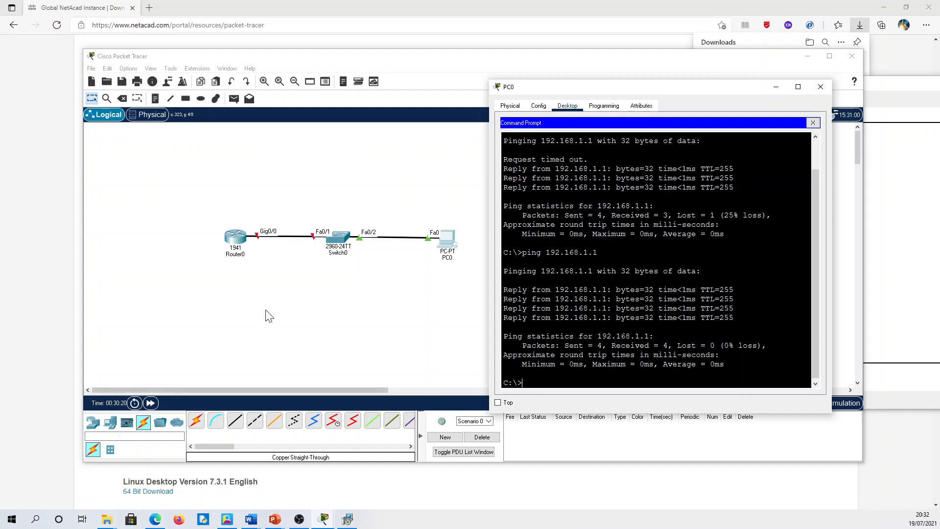
left_click(237, 240)
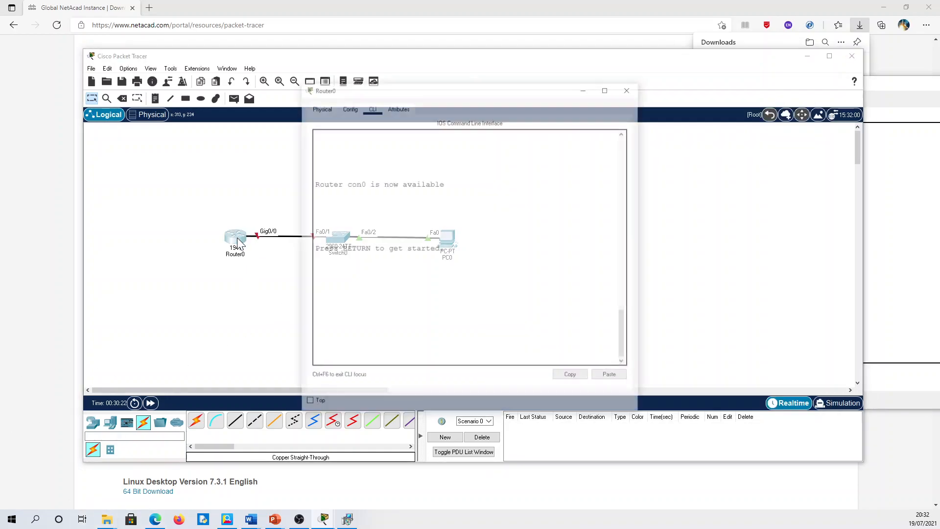
- View Router0's hardware zoomed in, widen its window, and switch back to the CLI
left_click(324, 108)
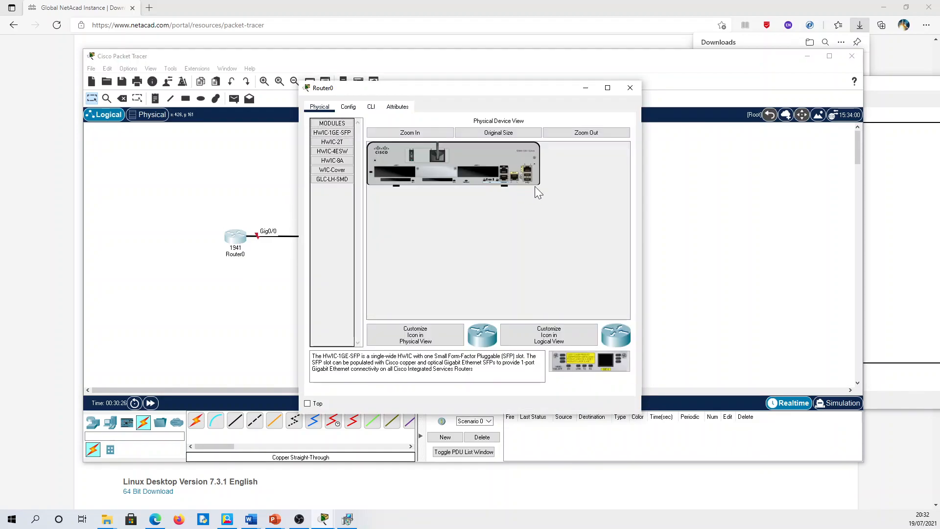
left_click(395, 133)
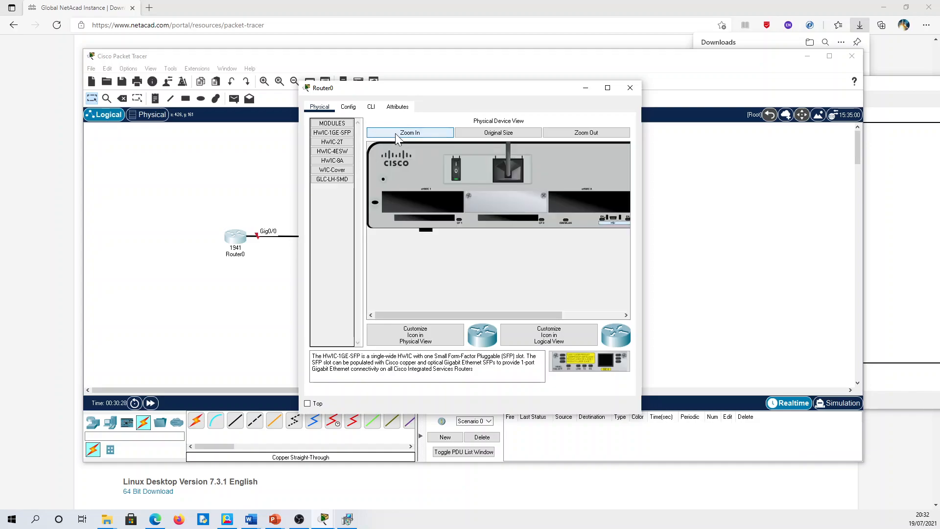
left_click_drag(641, 194, 858, 192)
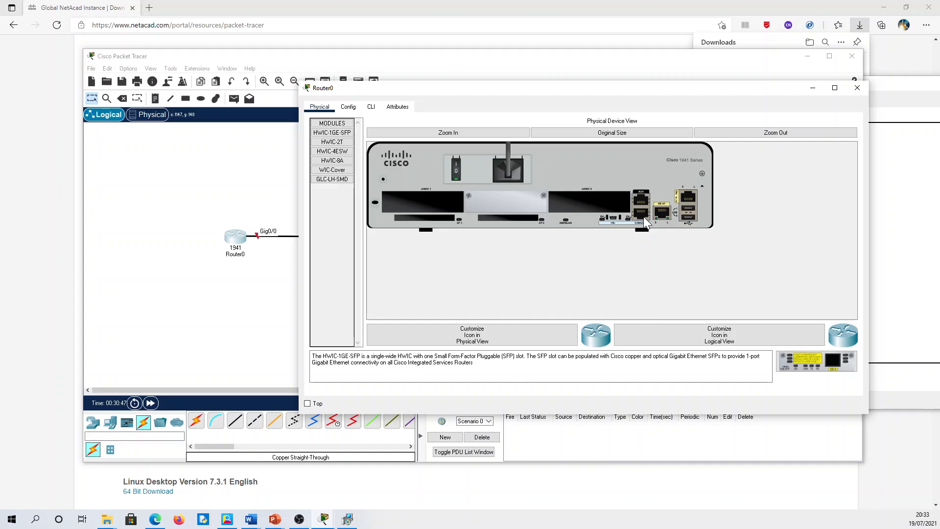
left_click(371, 107)
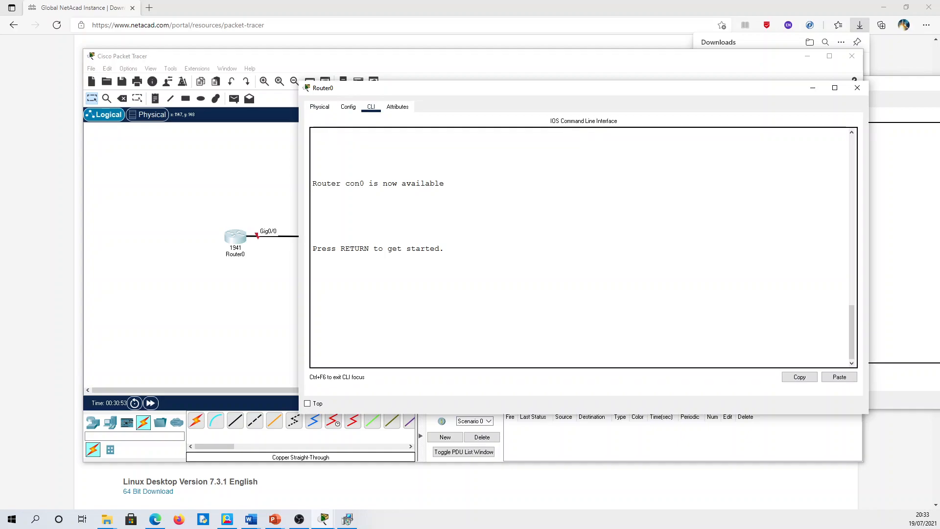
- Start Router0's console session and enter privileged and global configuration modes
key("Return")
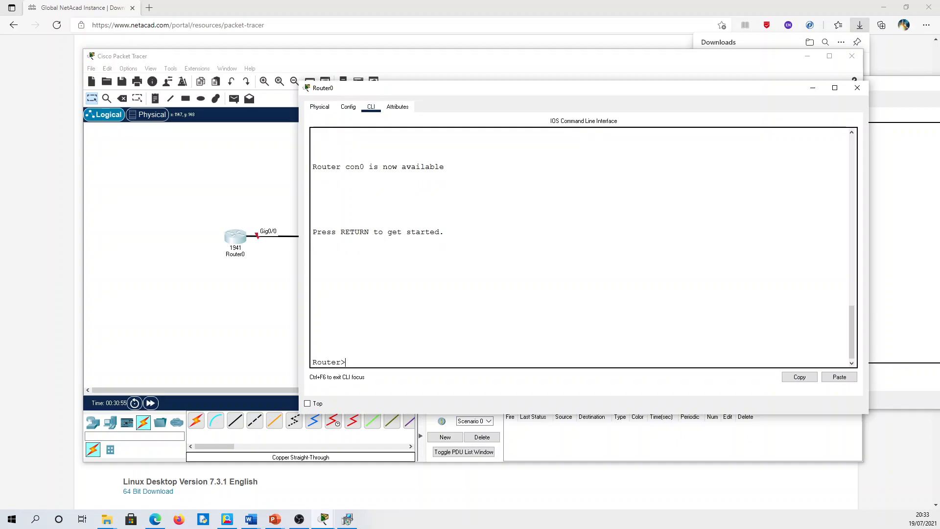
left_click_drag(346, 363, 312, 363)
left_click(347, 362)
type("en")
key("Return")
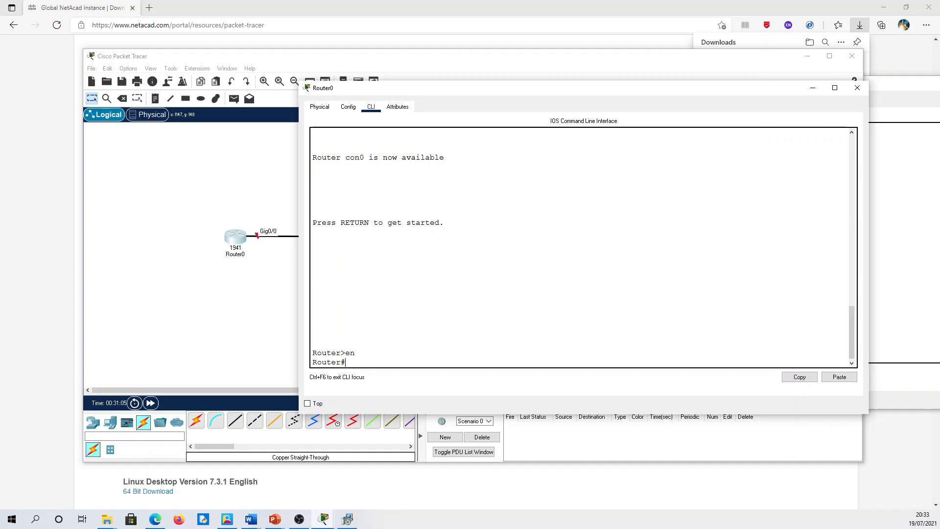
type("config t")
key("Return")
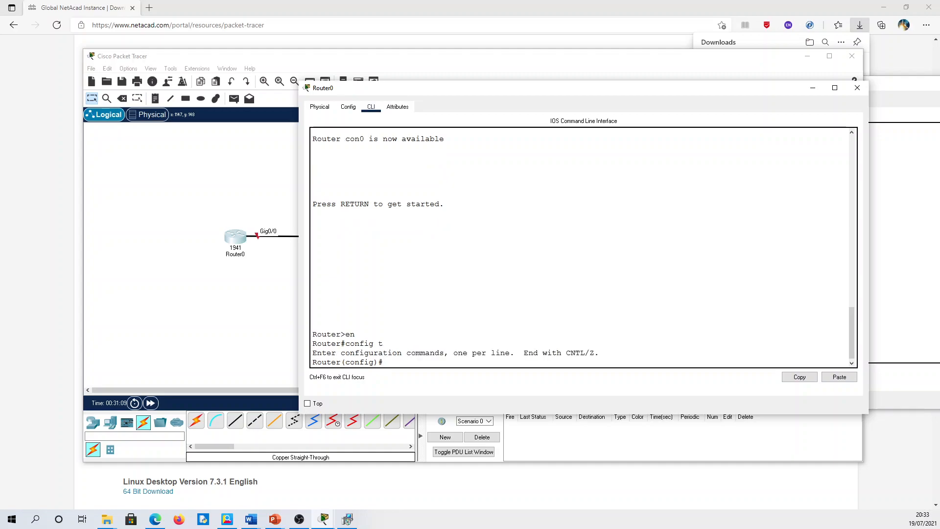
- Enter a mistyped hostname command and highlight the resulting invalid input error
type("host")
key("BackSpace")
type("id")
key("Return")
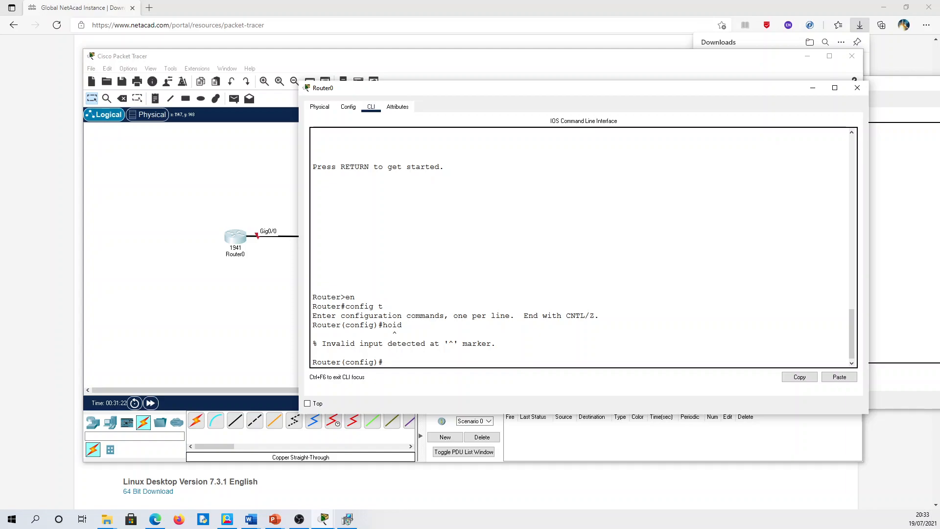
left_click_drag(322, 344, 383, 324)
left_click(388, 363)
- Autocomplete the hostname command and rename the router to R1
type("hostn")
key("Tab")
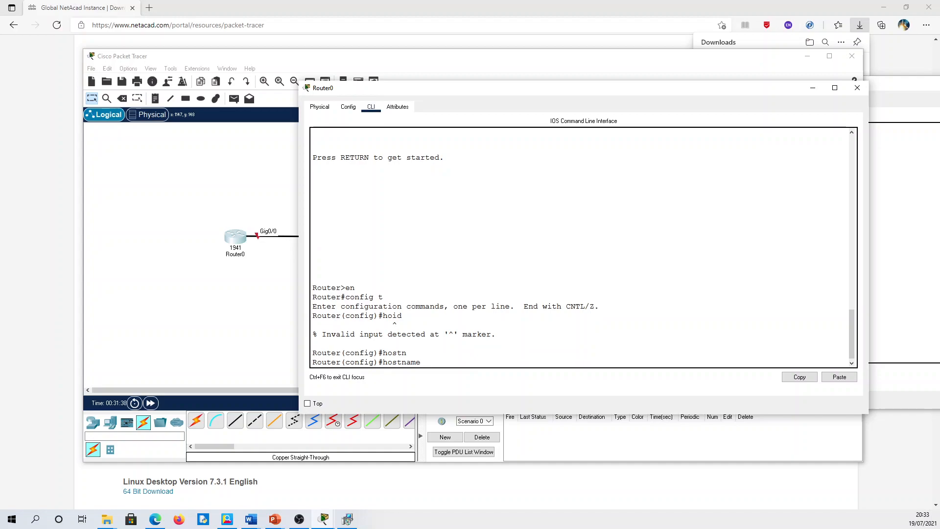
left_click_drag(421, 362, 383, 362)
left_click(426, 362)
type("R")
key("shift+Left")
key("shift+Left")
key("Right")
key("Return")
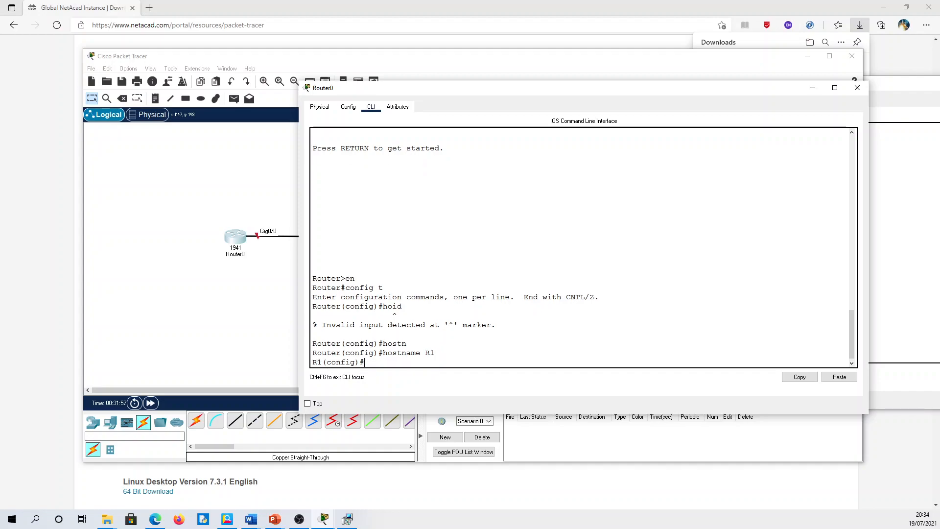